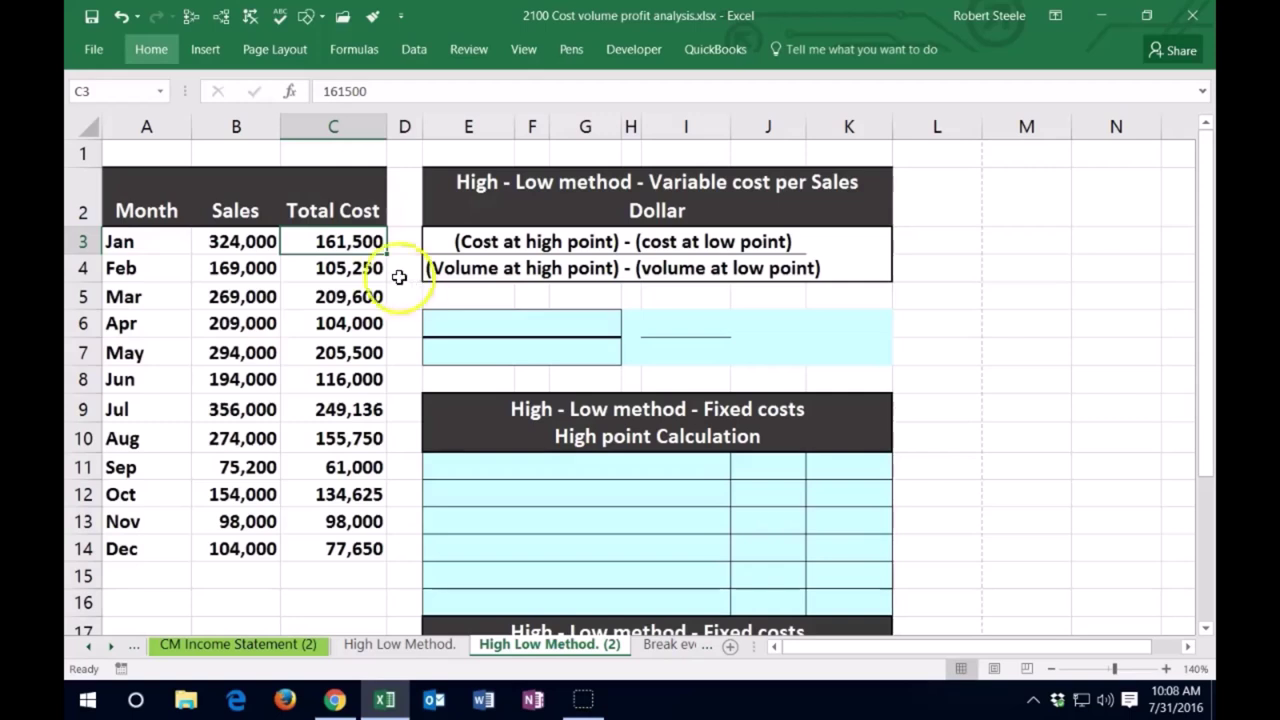
Examine the January to December figures in the Total Cost and Sales columns
{"action": "left_click_drag", "start_coordinate": [345, 240], "coordinate": [325, 542]}
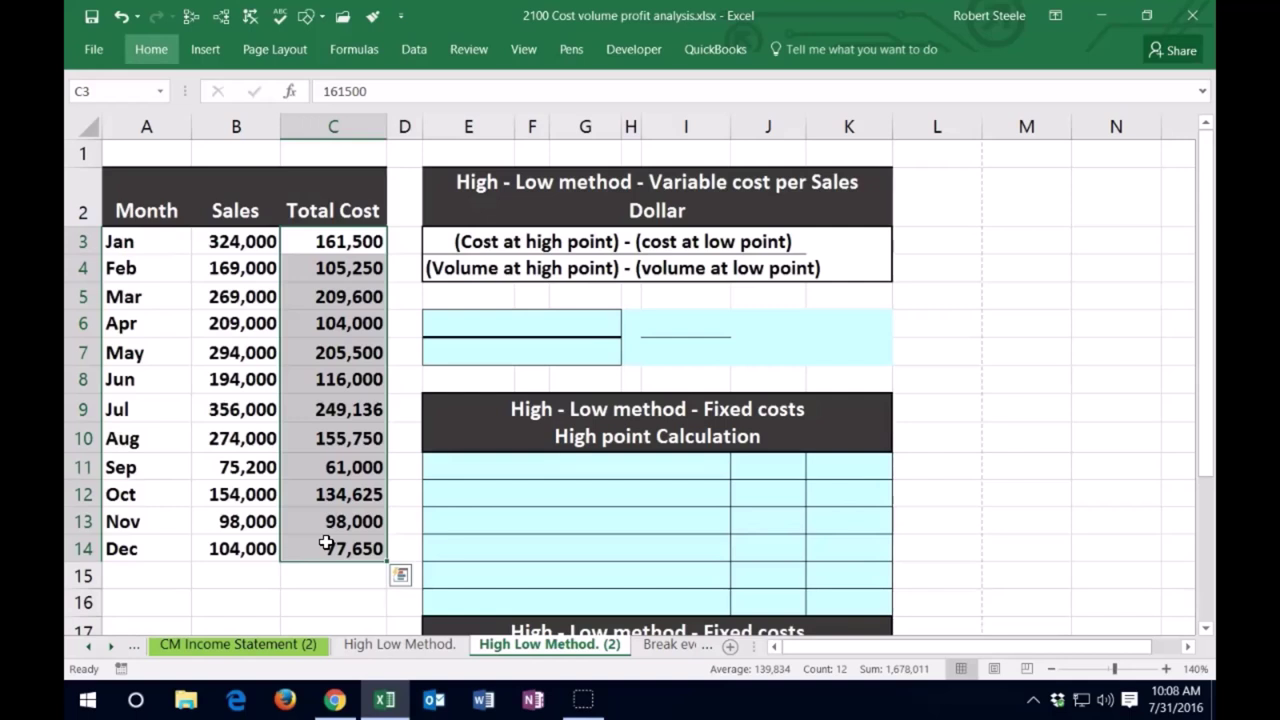
{"action": "left_click", "coordinate": [481, 322]}
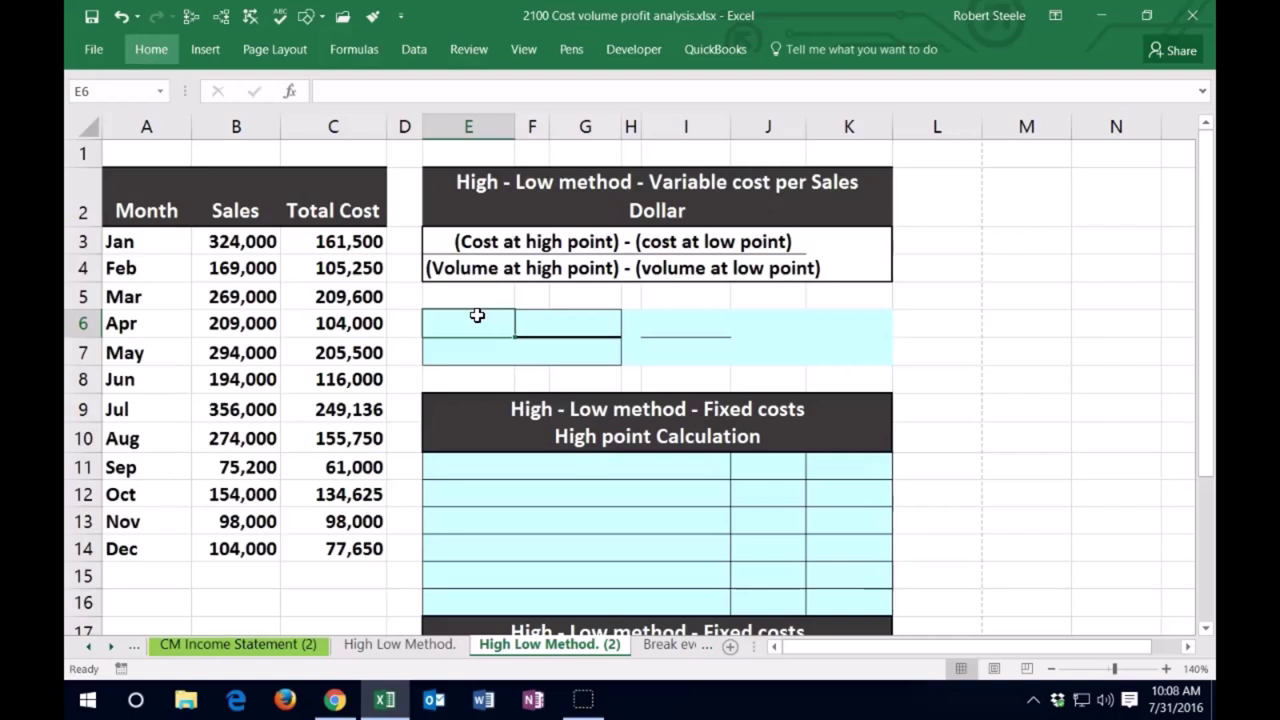
{"action": "left_click_drag", "start_coordinate": [340, 242], "coordinate": [346, 552]}
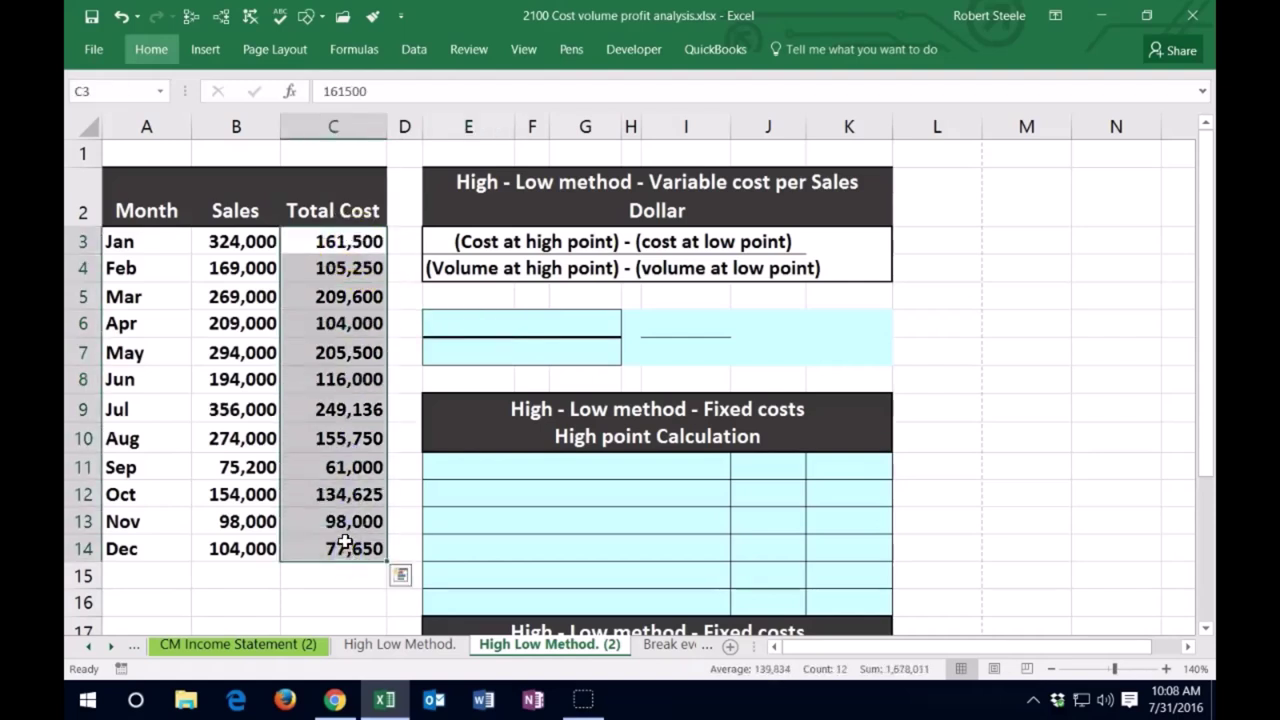
{"action": "left_click_drag", "start_coordinate": [249, 240], "coordinate": [227, 545]}
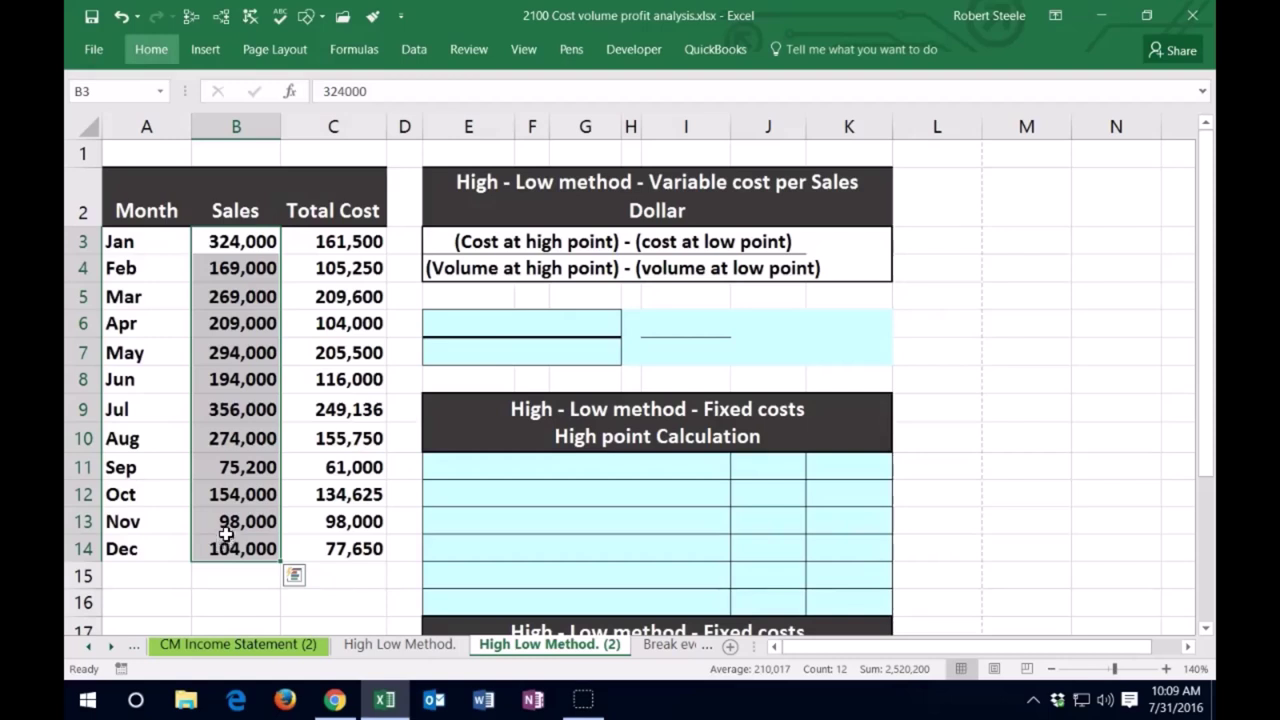
{"action": "left_click", "coordinate": [459, 327]}
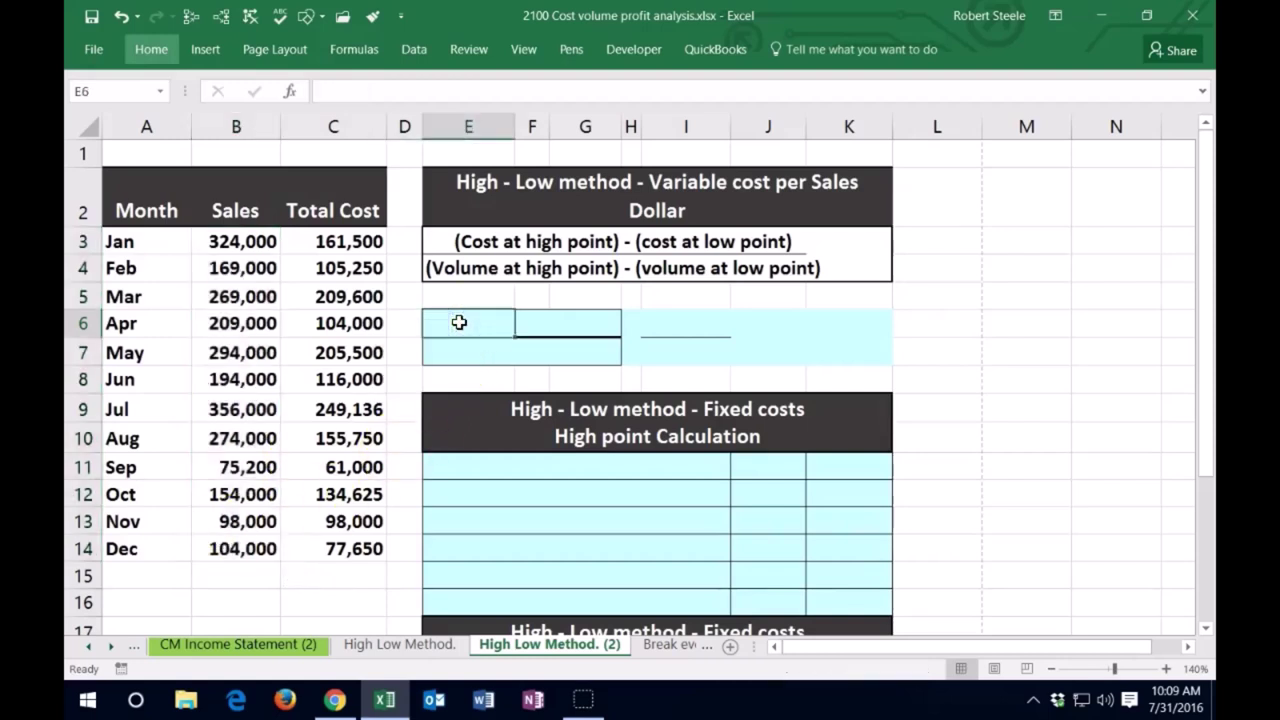
{"action": "left_click_drag", "start_coordinate": [364, 244], "coordinate": [369, 562]}
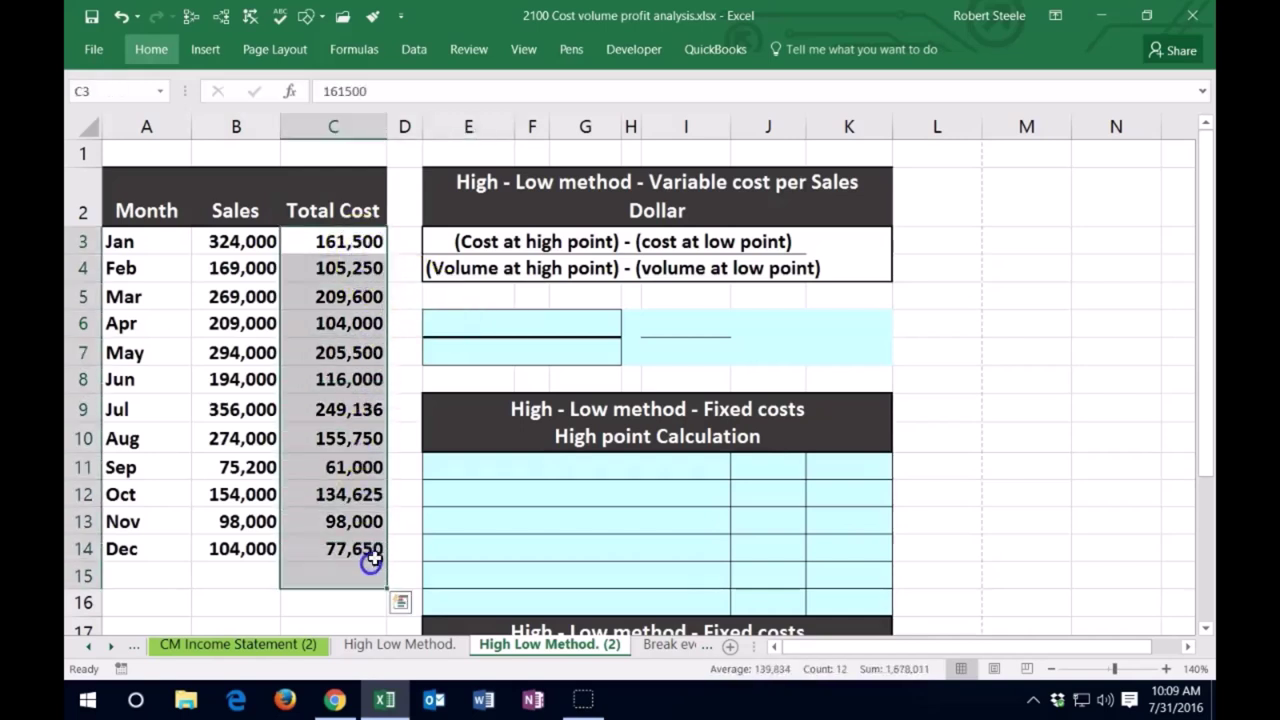
Calculate the cost at the high point in E6 with a MAX function over the monthly Total Cost figures
{"action": "left_click", "coordinate": [448, 328]}
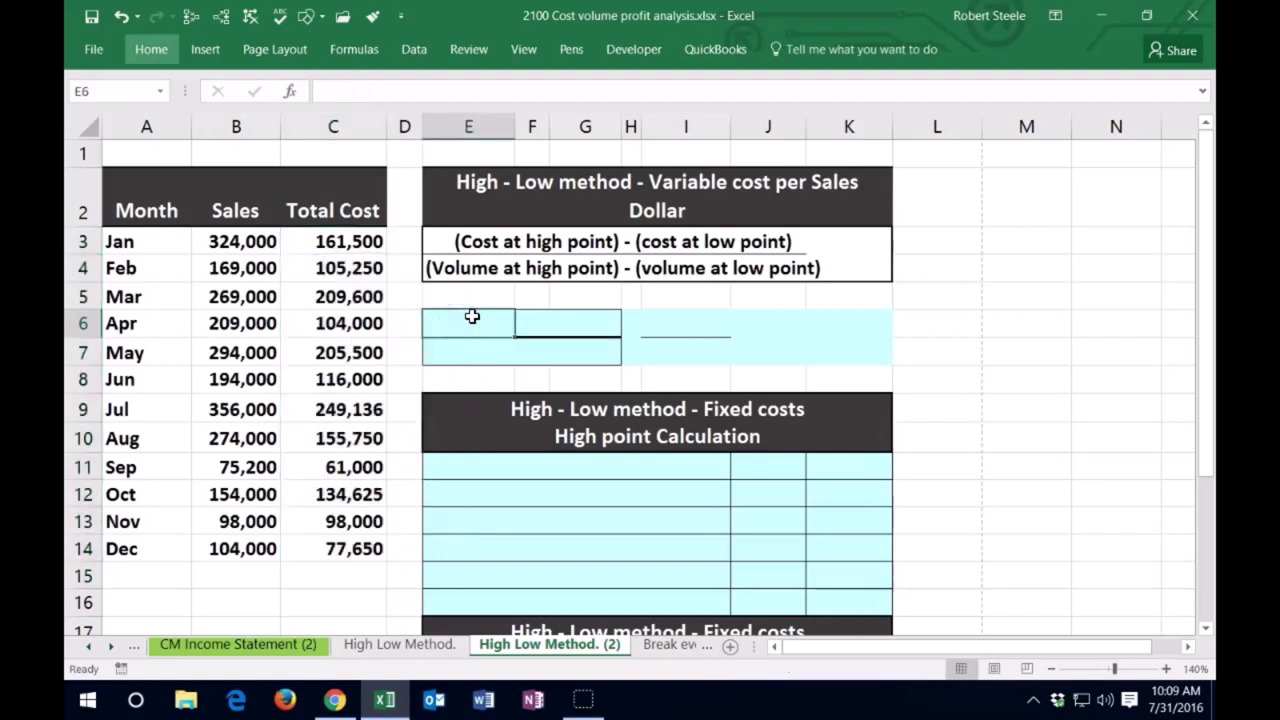
{"action": "type", "text": "="}
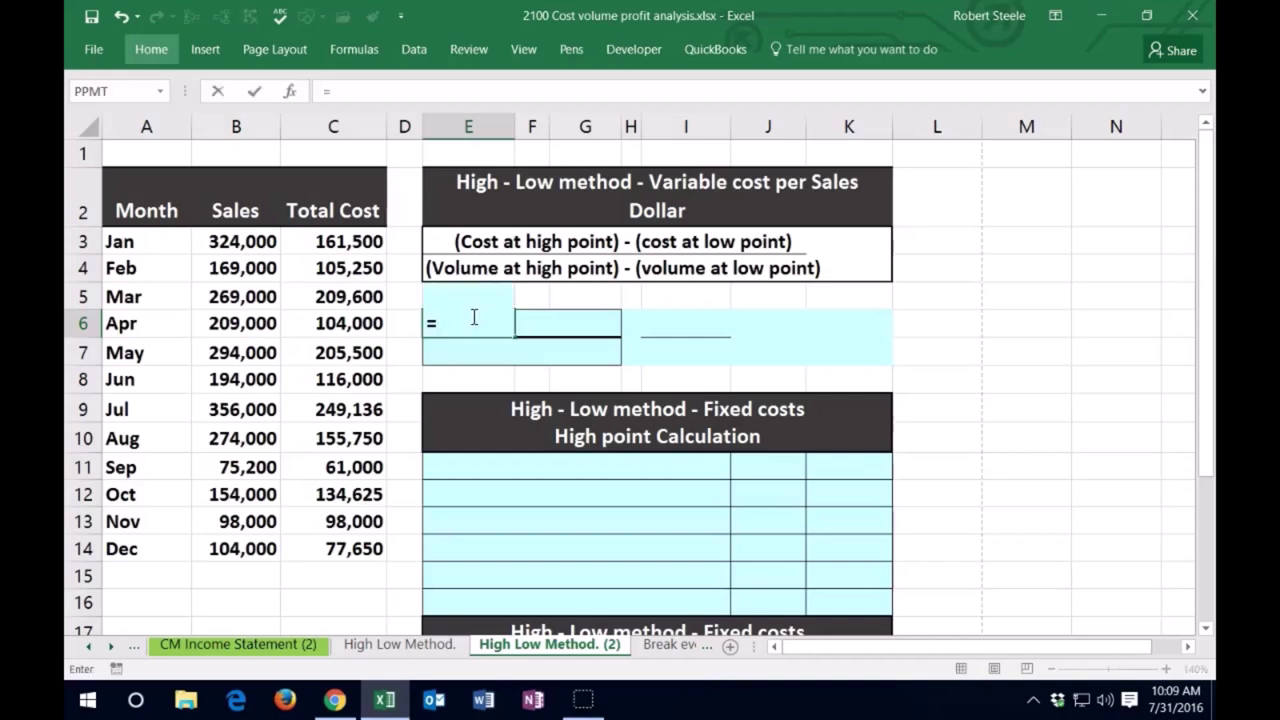
{"action": "type", "text": "max"}
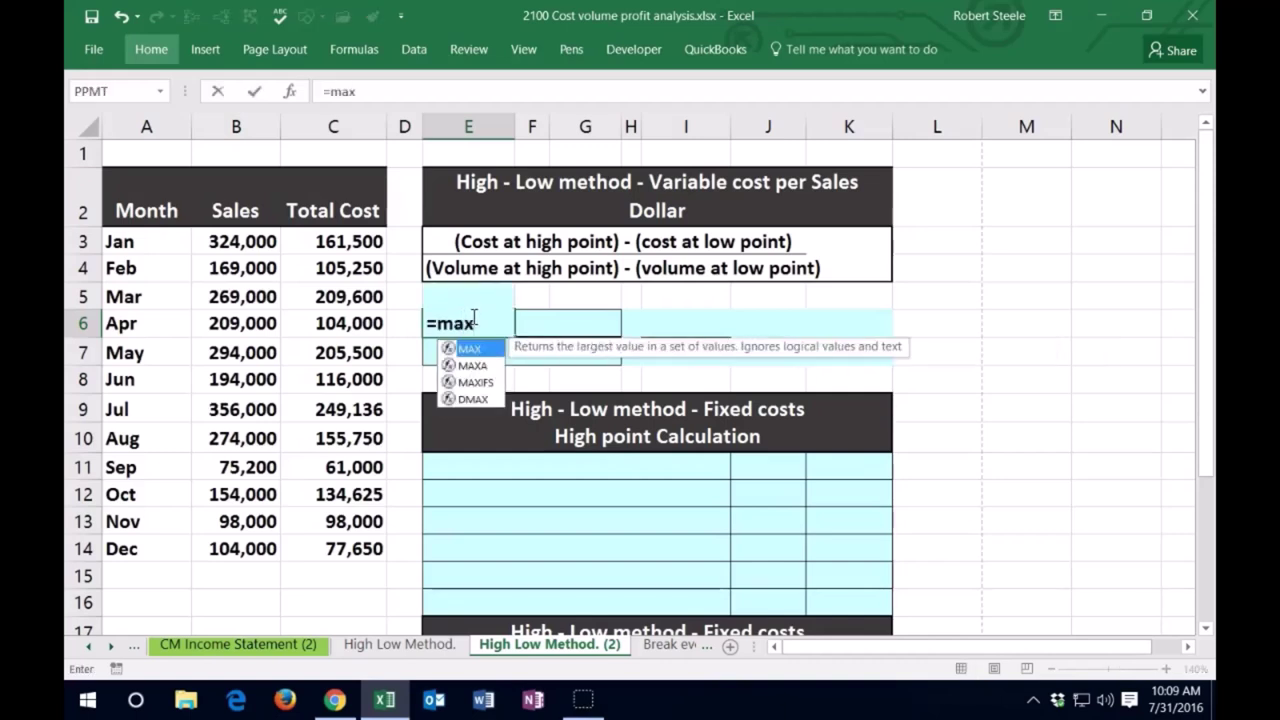
{"action": "key", "text": "Tab"}
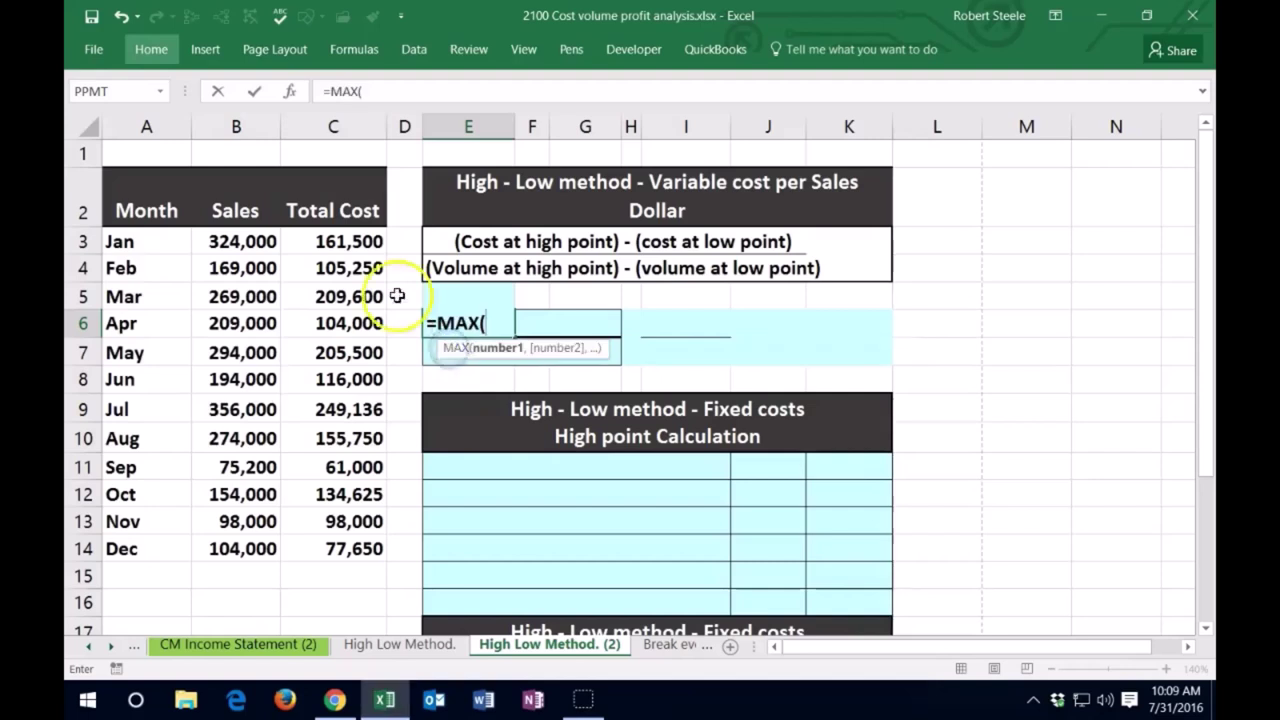
{"action": "left_click_drag", "start_coordinate": [352, 239], "coordinate": [345, 560]}
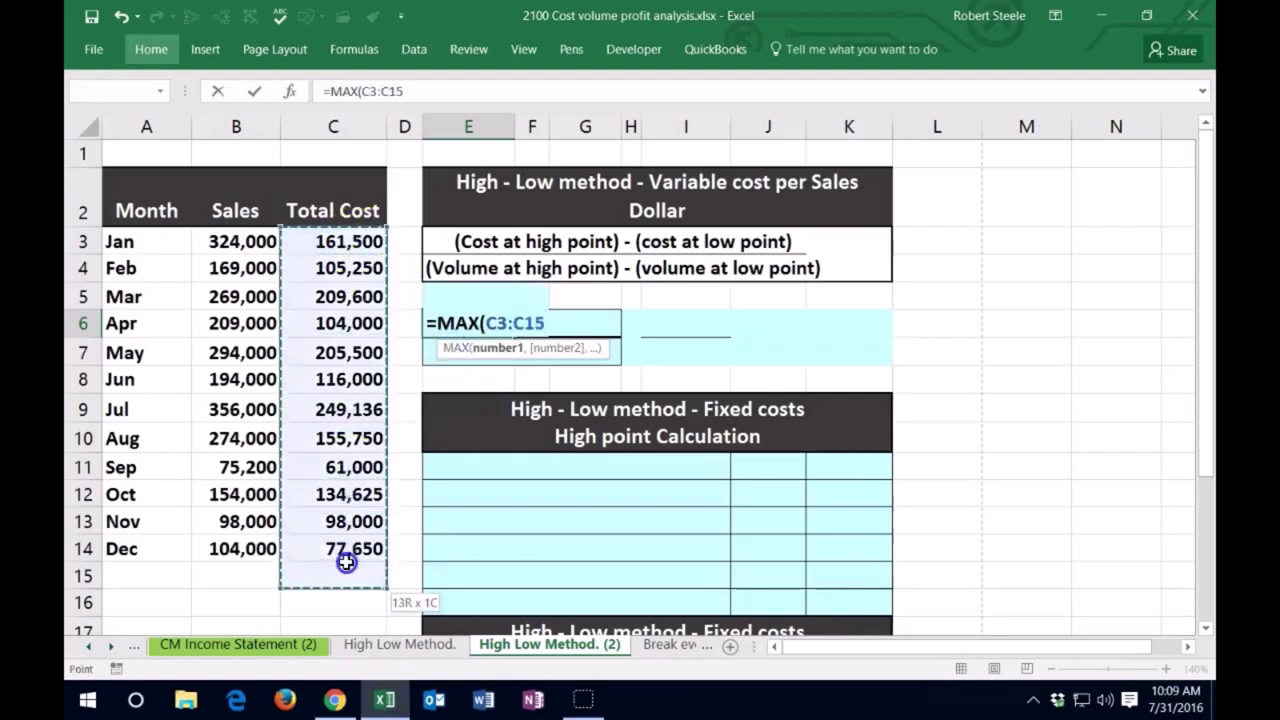
{"action": "key", "text": "Return"}
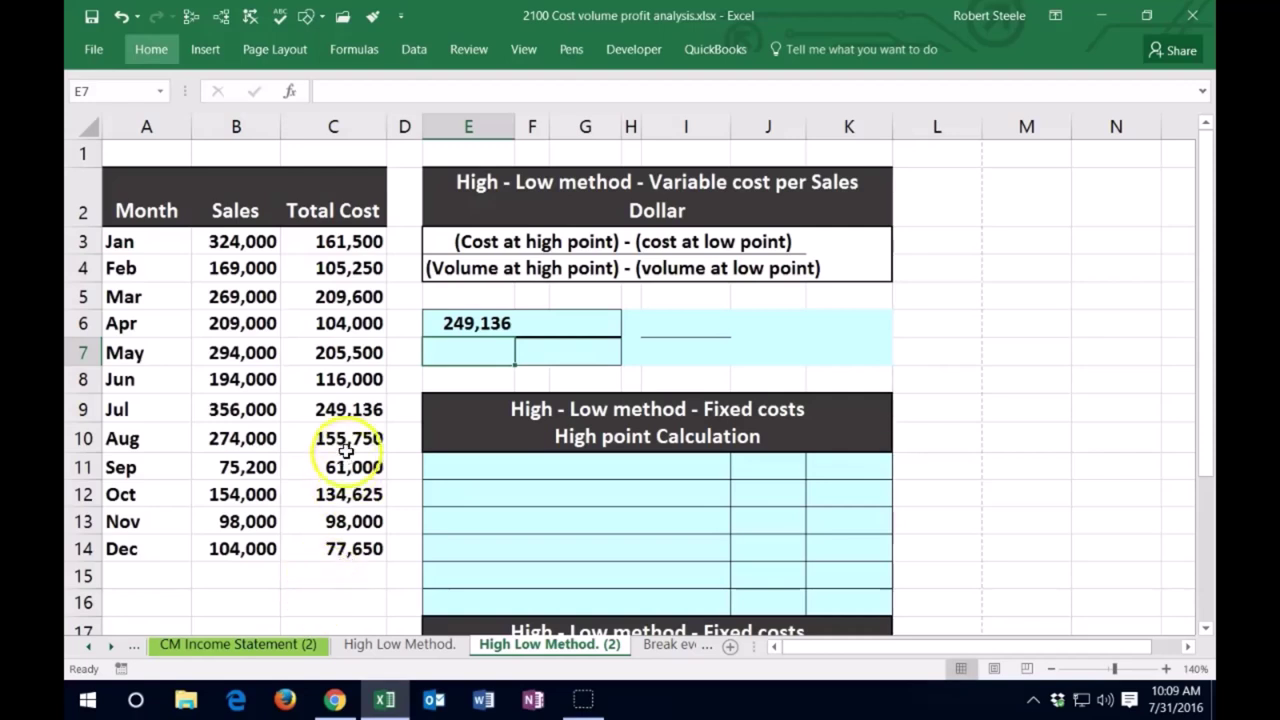
Fill the July total cost cell C9 with light green
{"action": "left_click", "coordinate": [336, 409]}
{"action": "right_click", "coordinate": [297, 413]}
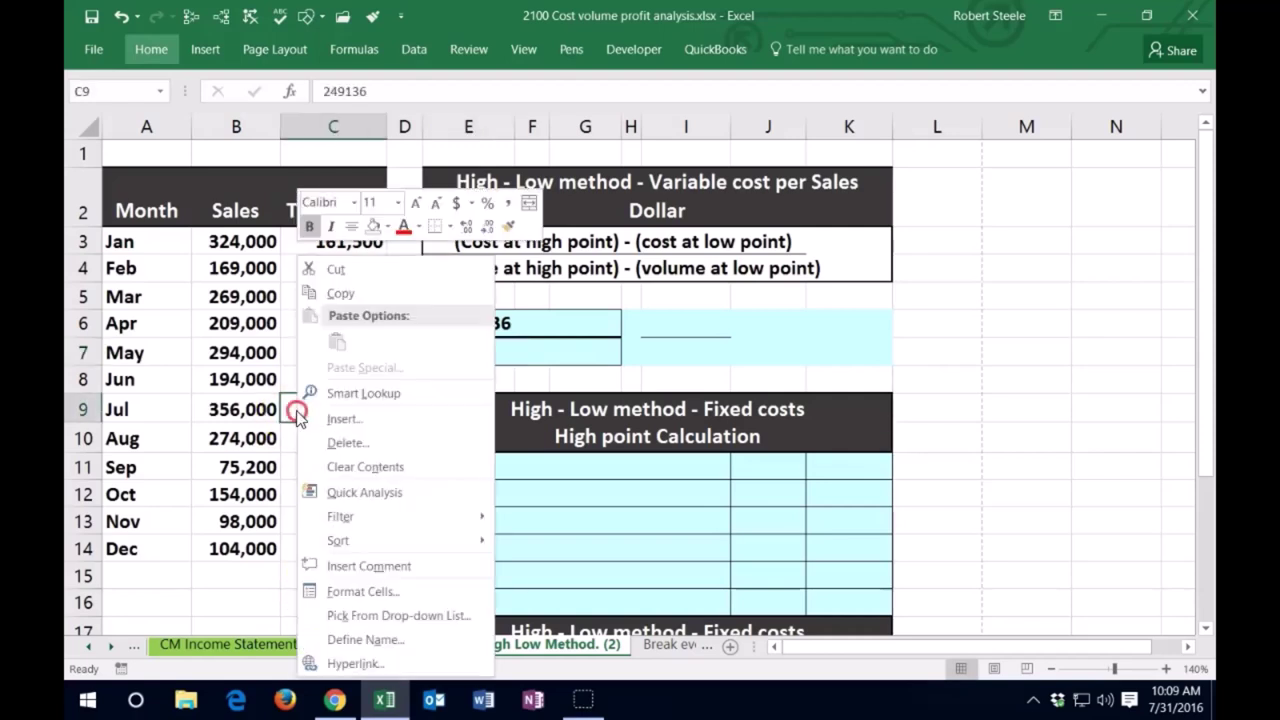
{"action": "left_click", "coordinate": [387, 227]}
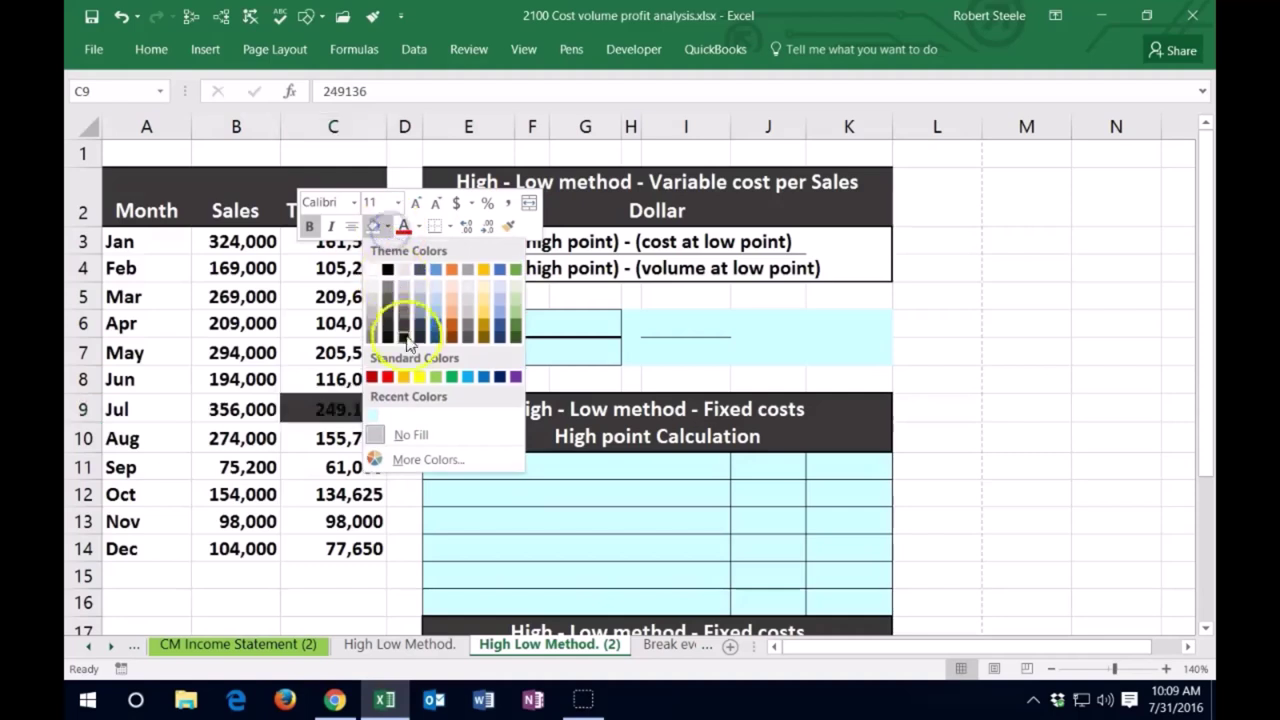
{"action": "left_click", "coordinate": [440, 380]}
Put a minus sign in F6 and calculate the cost at the low point in G6 with MIN over C3:C14
{"action": "left_click", "coordinate": [531, 328]}
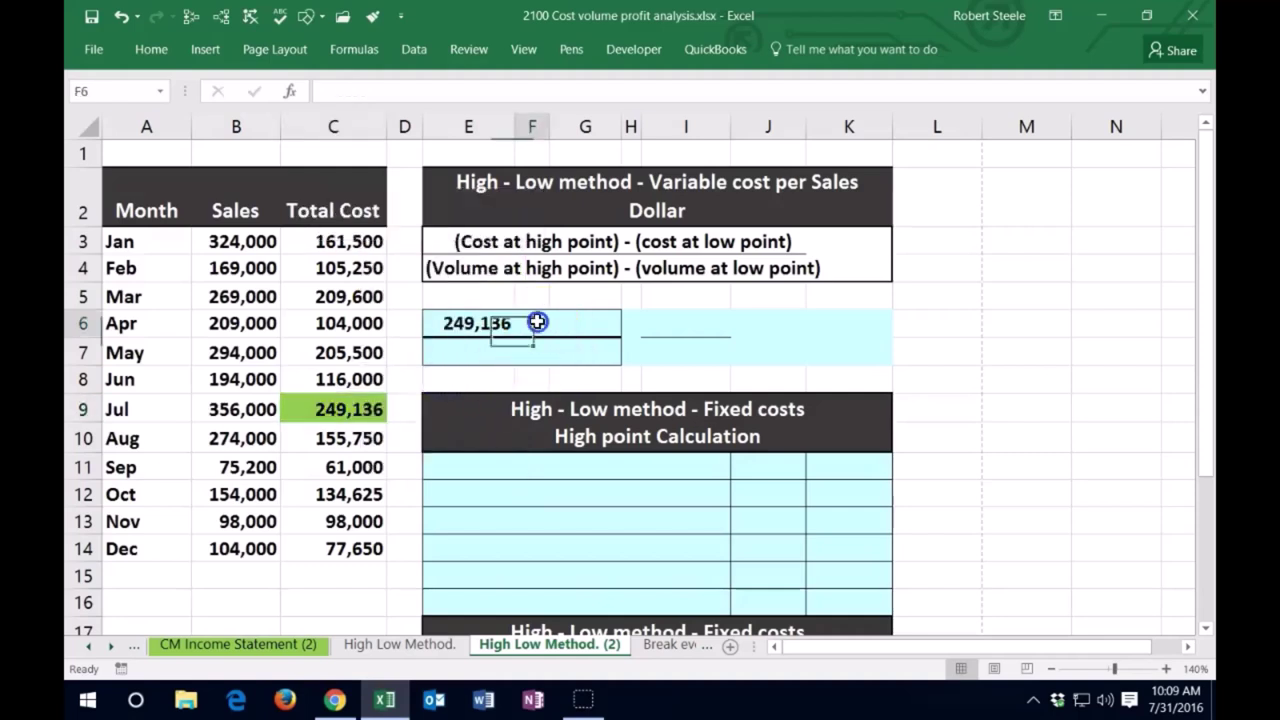
{"action": "key", "text": "Right"}
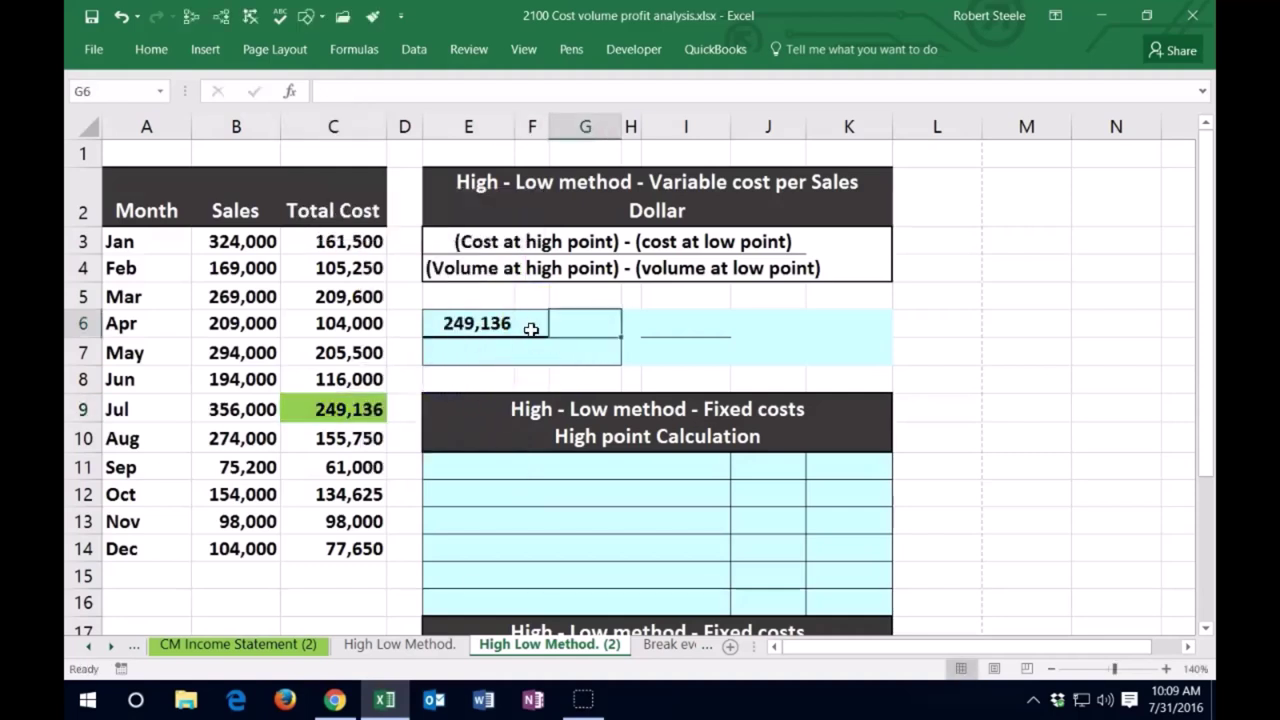
{"action": "type", "text": "=min"}
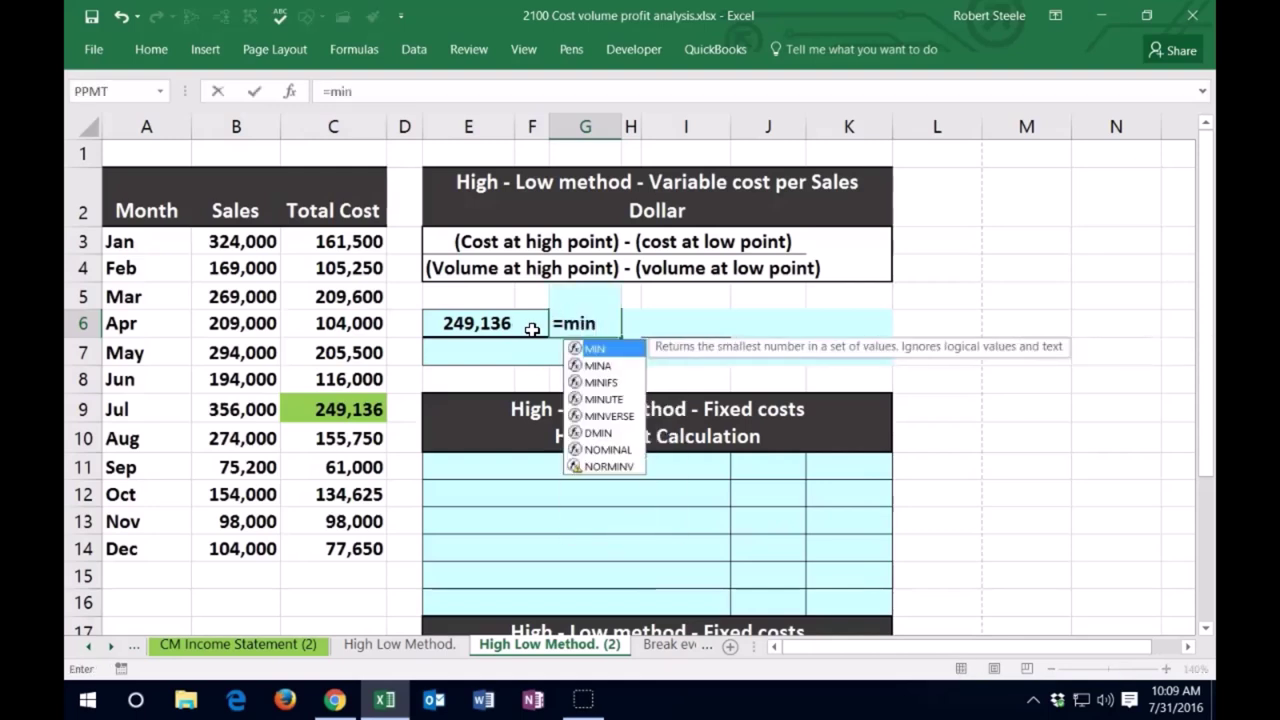
{"action": "double_click", "coordinate": [577, 348]}
{"action": "left_click_drag", "start_coordinate": [330, 243], "coordinate": [343, 545]}
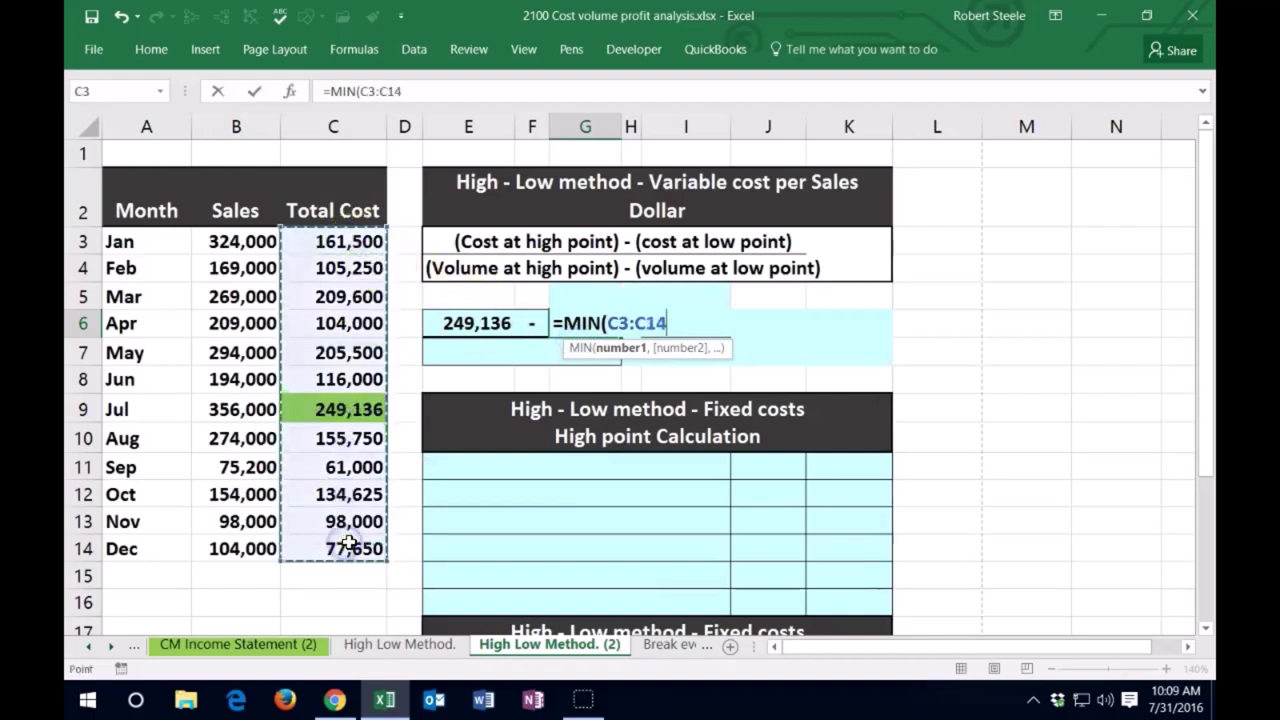
{"action": "type", "text": ")"}
{"action": "key", "text": "Return"}
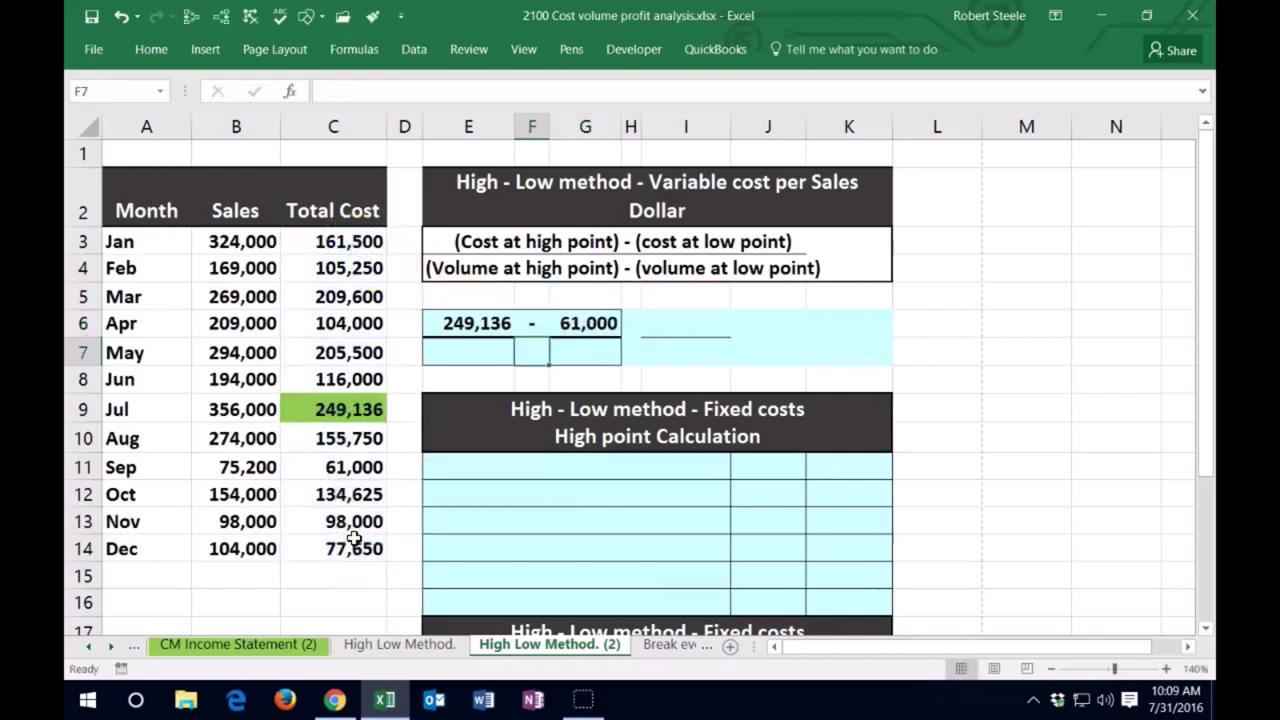
Fill the September total cost cell C11 with the same light green
{"action": "left_click", "coordinate": [358, 467]}
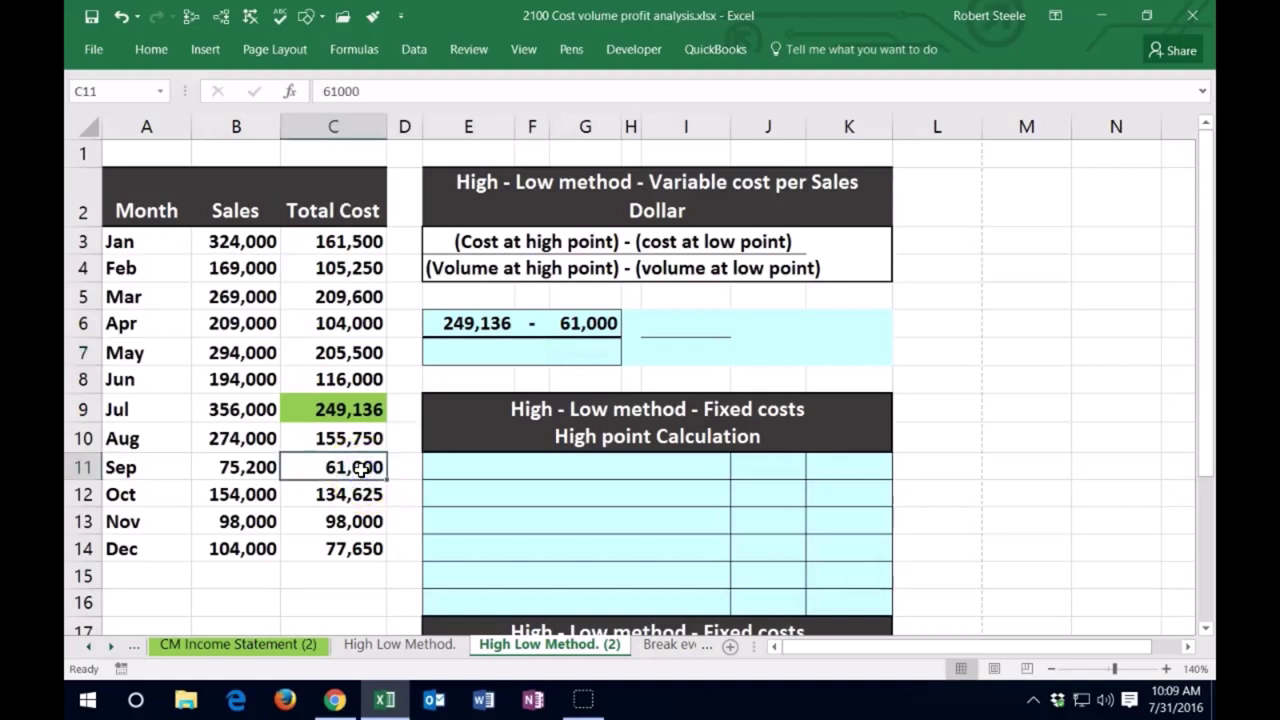
{"action": "right_click", "coordinate": [358, 467]}
{"action": "left_click", "coordinate": [437, 523]}
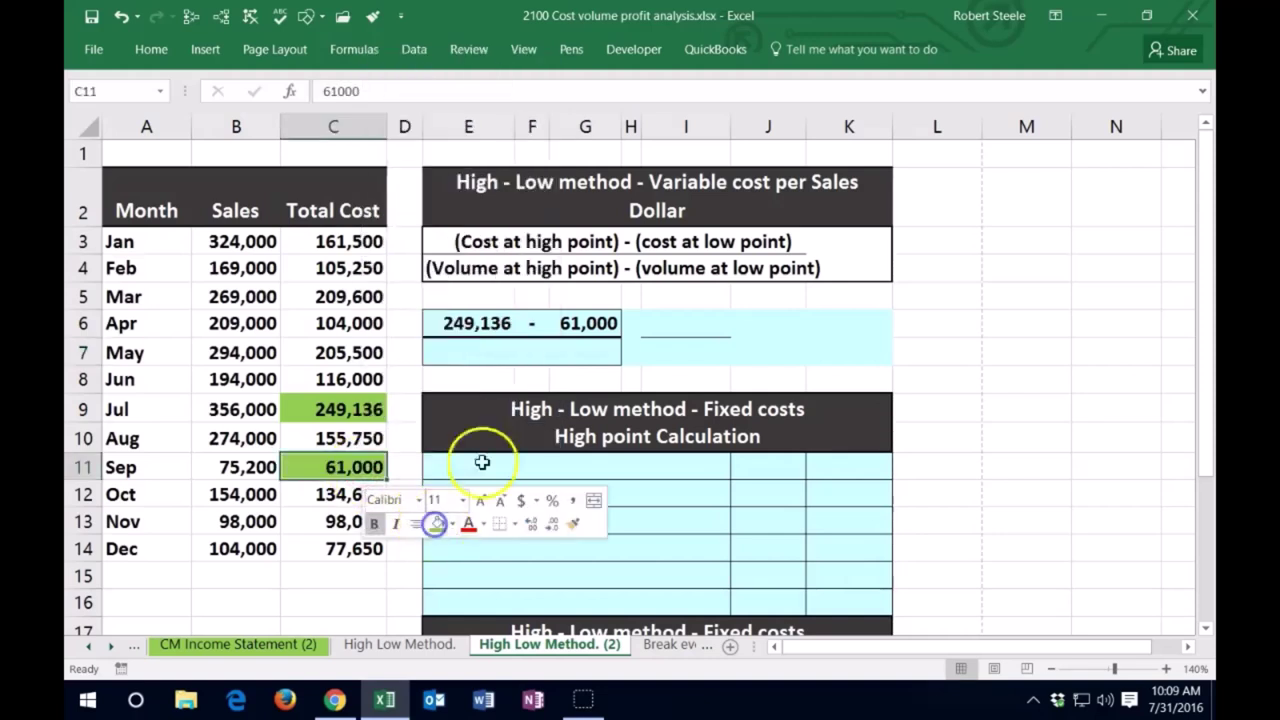
Calculate the volume at the high point in E7 with MAX over the Sales range B3:B14
{"action": "left_click", "coordinate": [489, 357]}
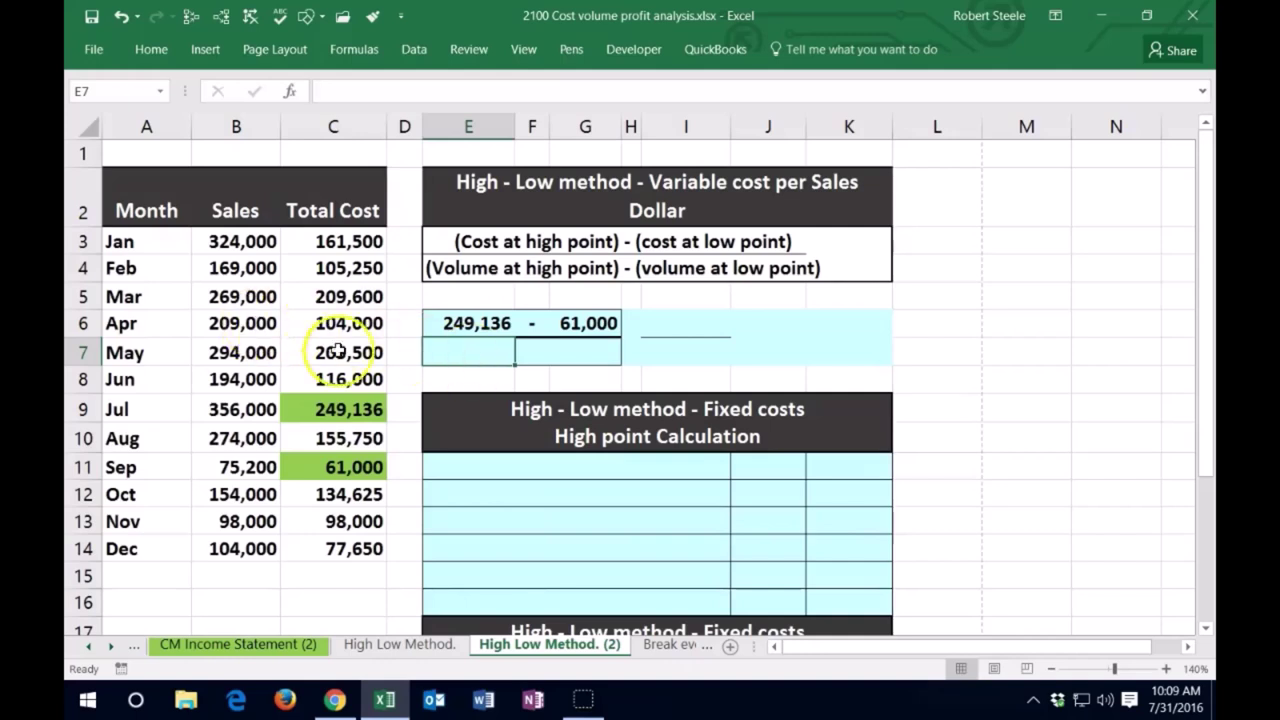
{"action": "type", "text": "="}
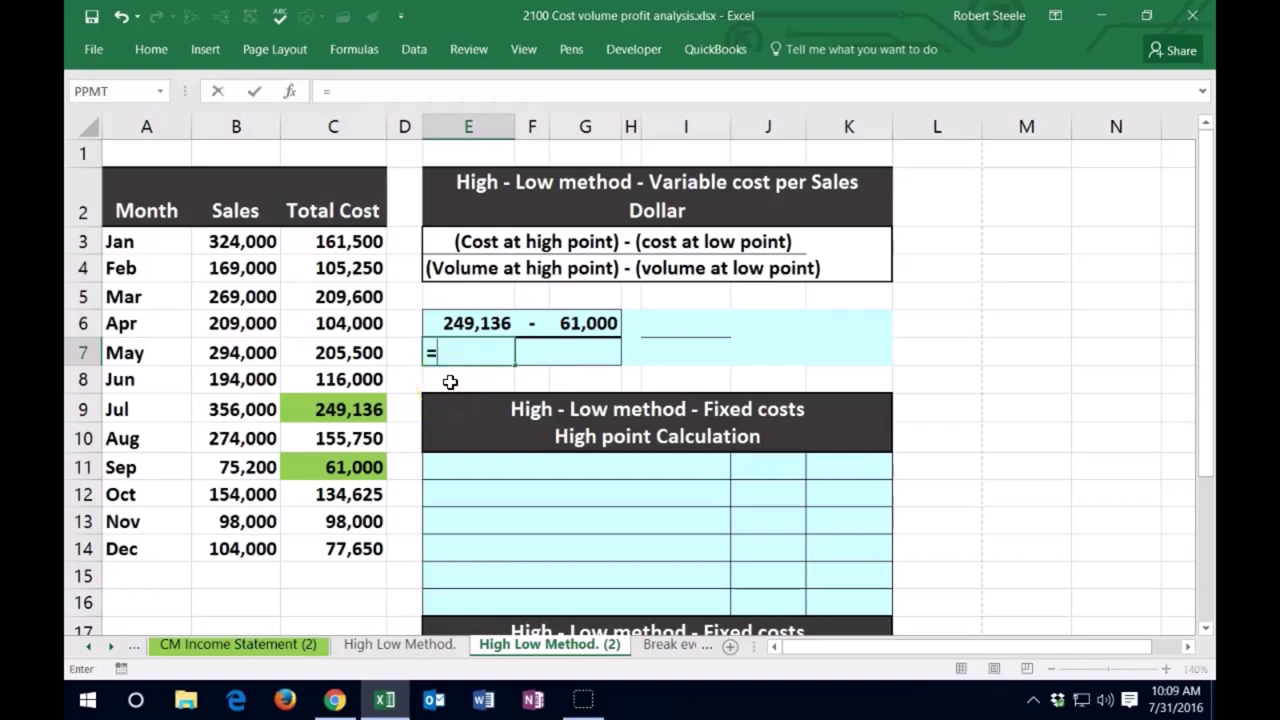
{"action": "type", "text": "max"}
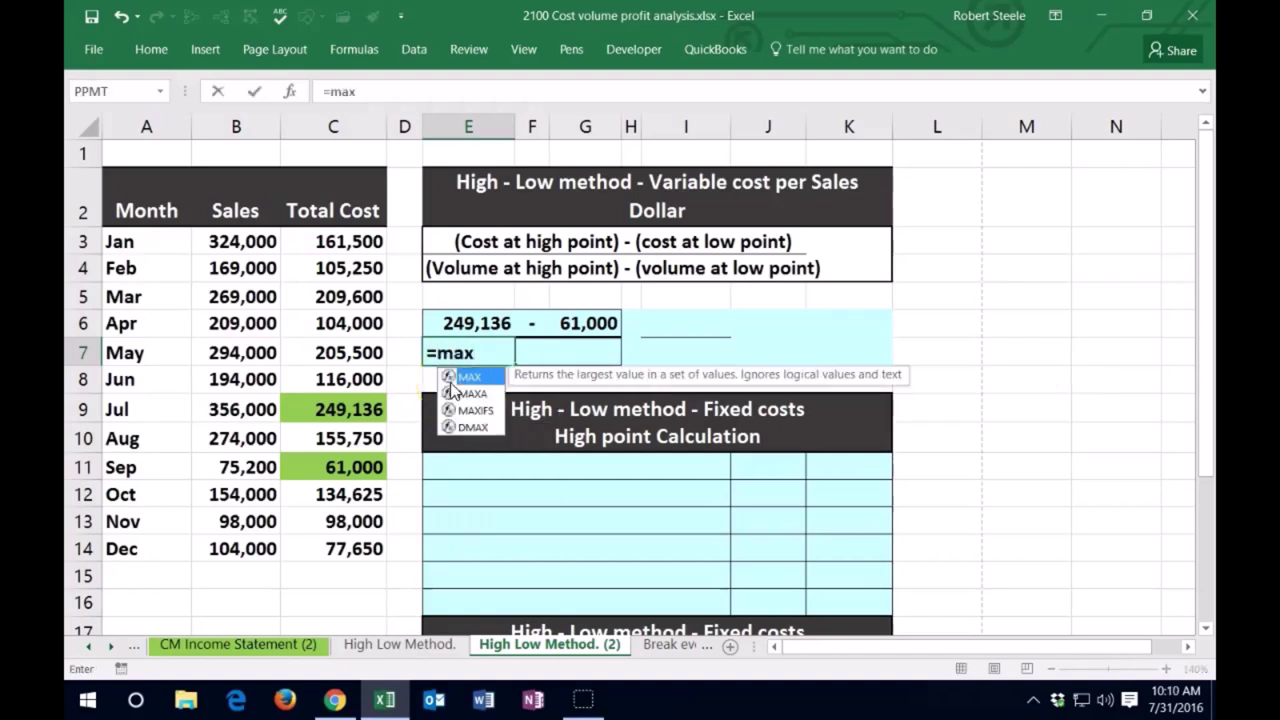
{"action": "double_click", "coordinate": [449, 377]}
{"action": "left_click_drag", "start_coordinate": [240, 241], "coordinate": [236, 543]}
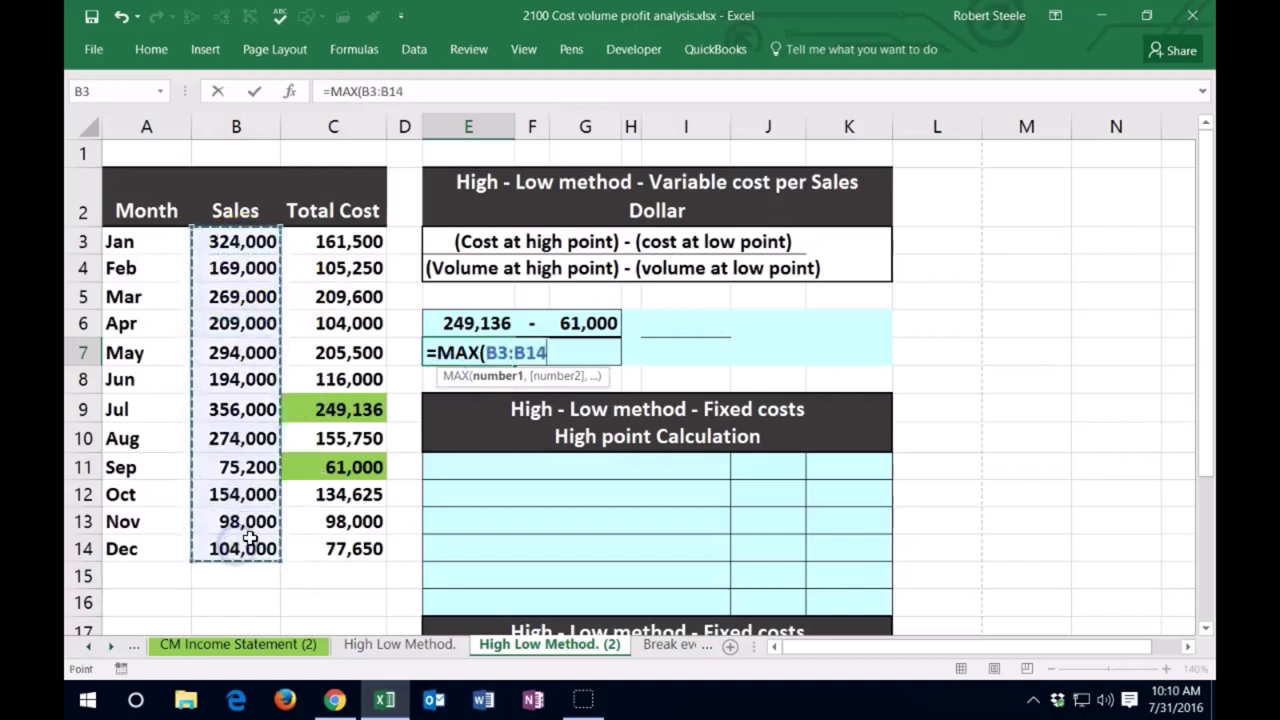
{"action": "key", "text": "Return"}
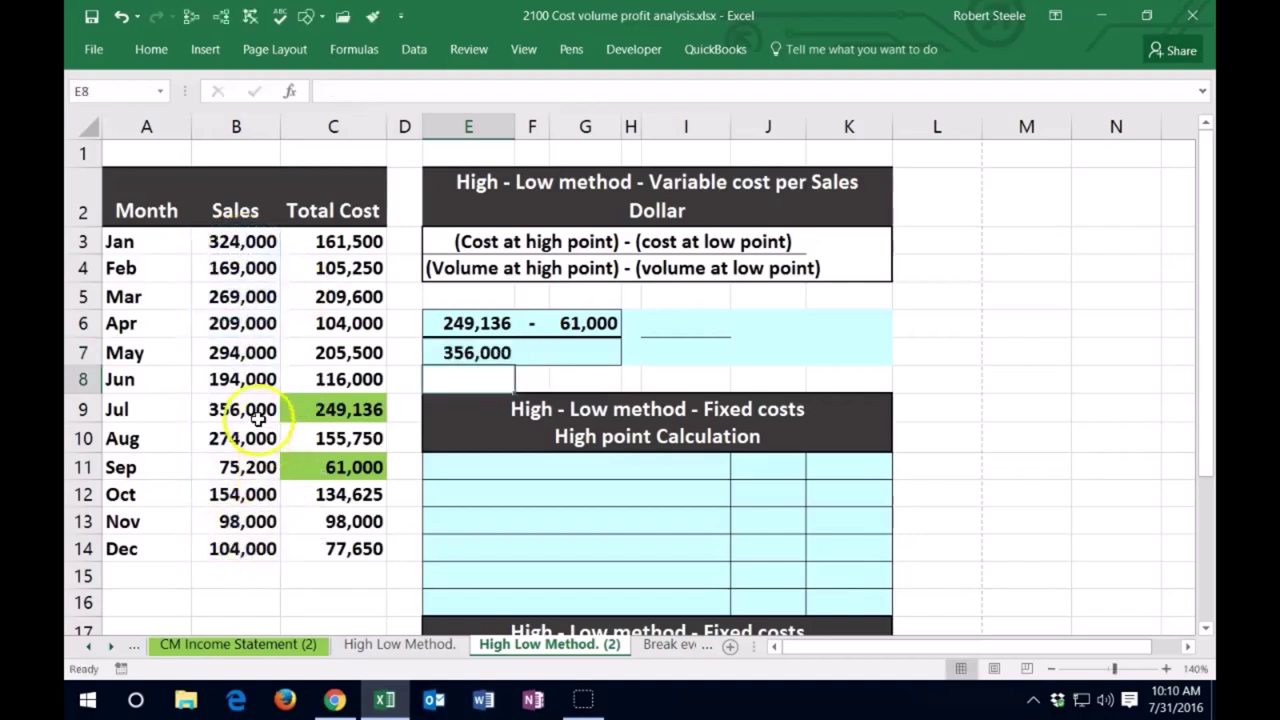
Fill the July sales cell B9 with the same light green
{"action": "left_click", "coordinate": [242, 404]}
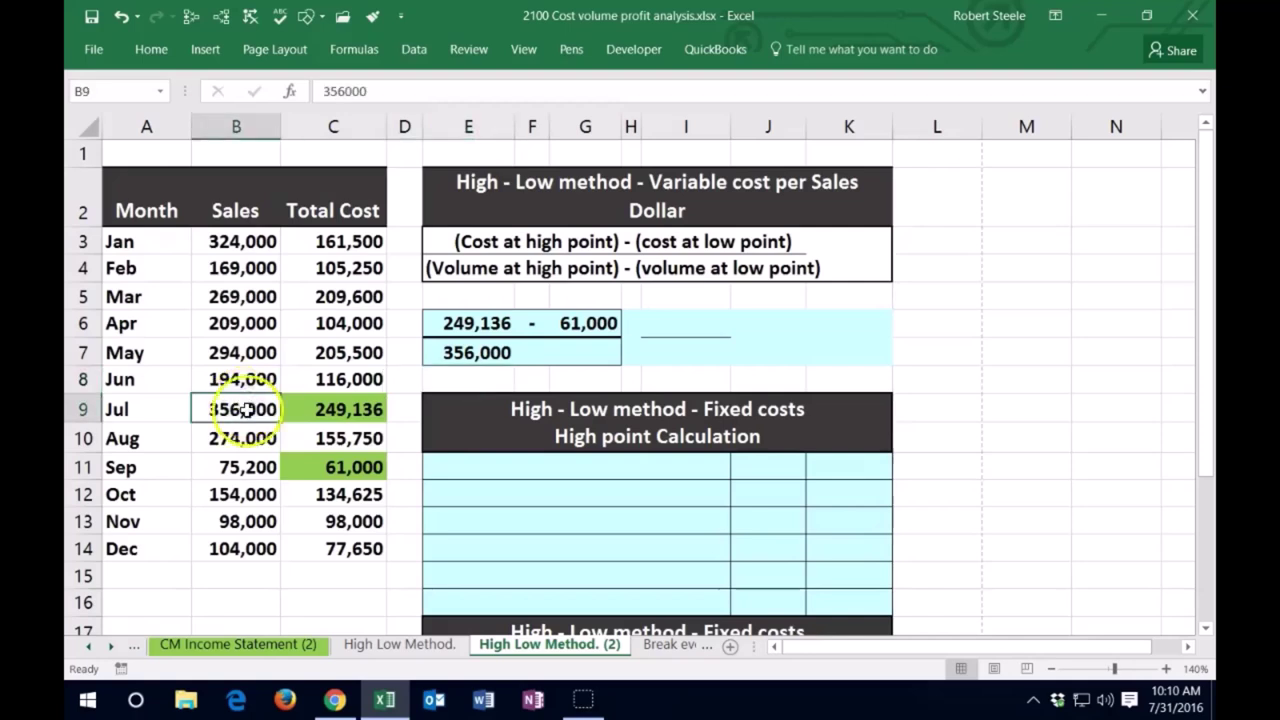
{"action": "right_click", "coordinate": [247, 410]}
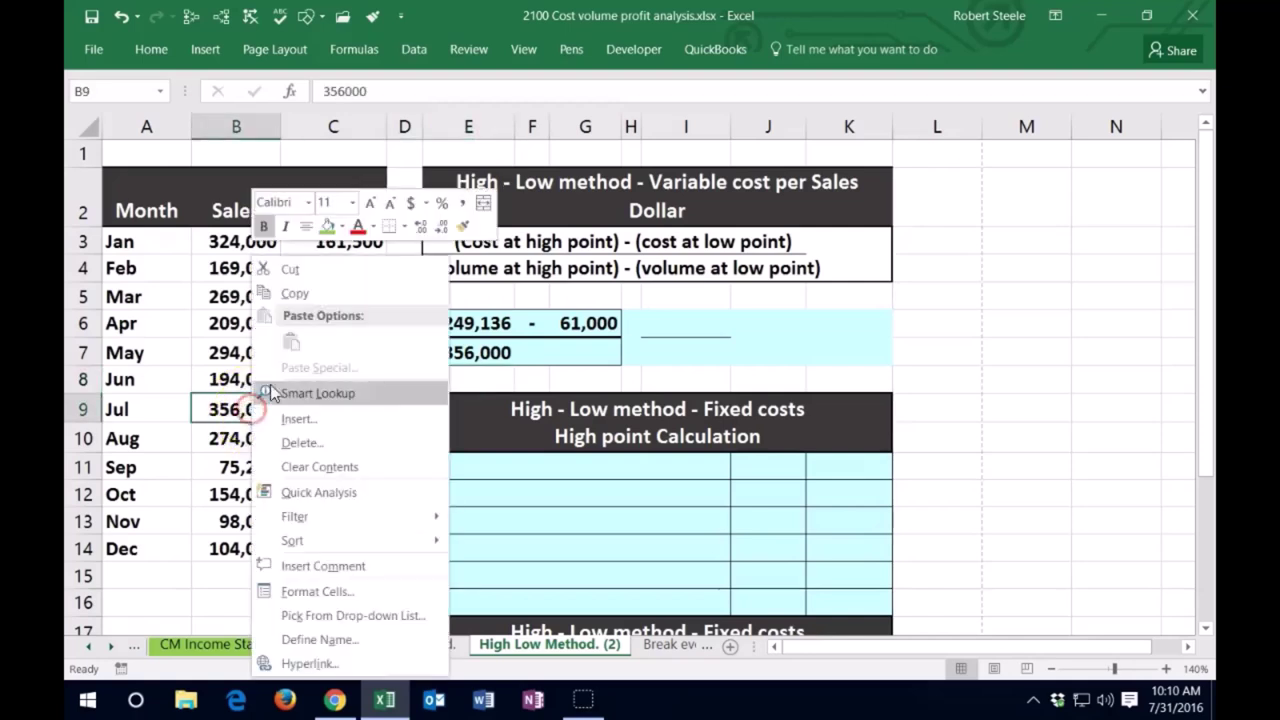
{"action": "left_click", "coordinate": [323, 226]}
Put a minus sign in F7 and calculate the volume at the low point in G7 with MIN over the monthly Sales figures
{"action": "left_click", "coordinate": [525, 350]}
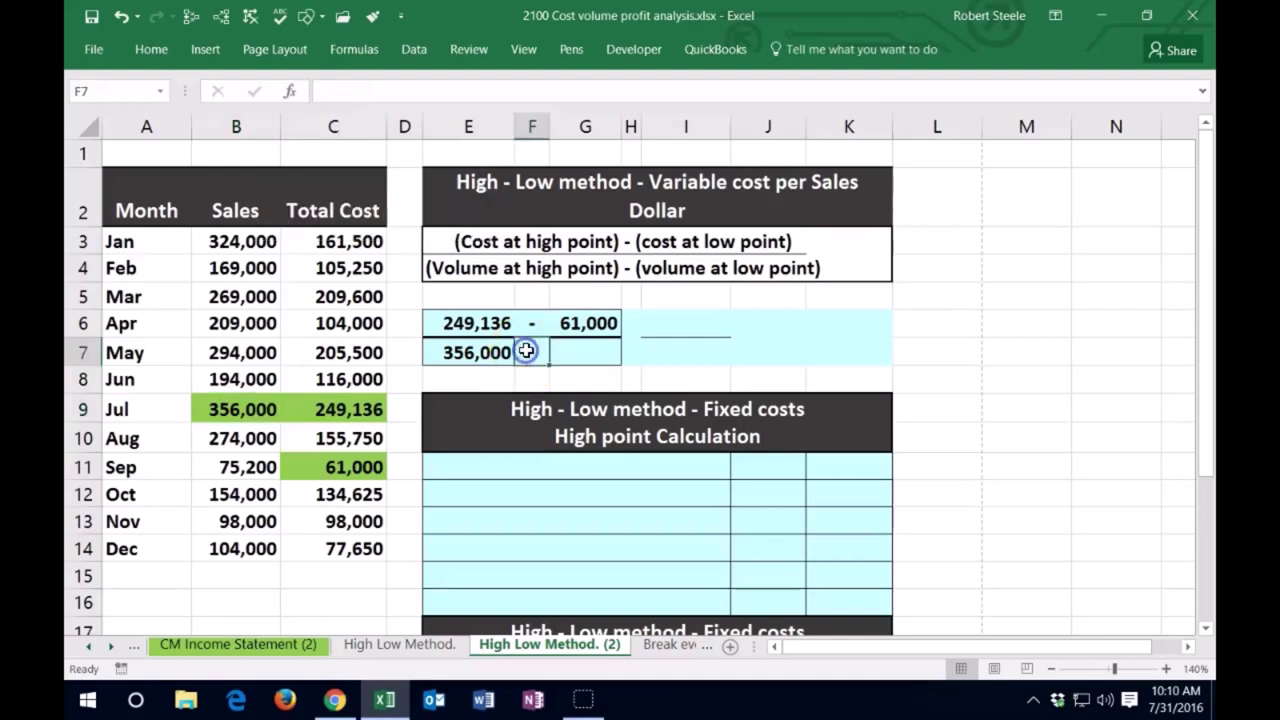
{"action": "type", "text": "-"}
{"action": "key", "text": "Tab"}
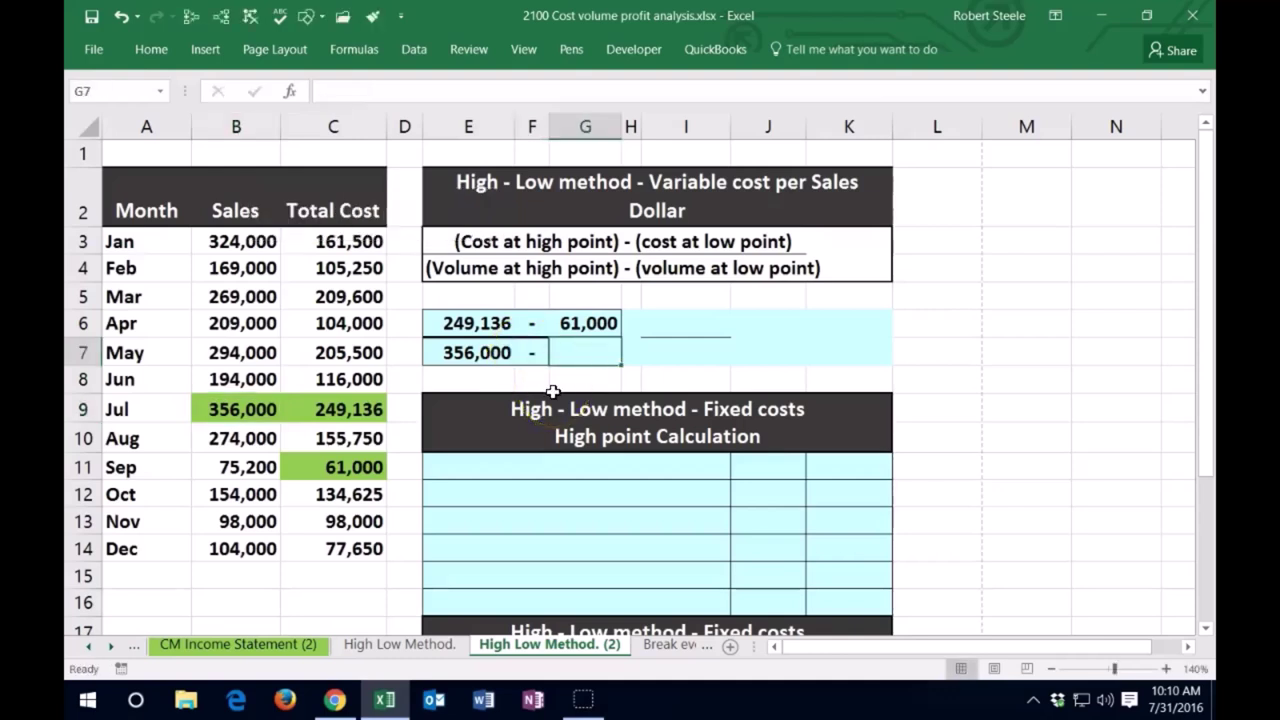
{"action": "type", "text": "=min"}
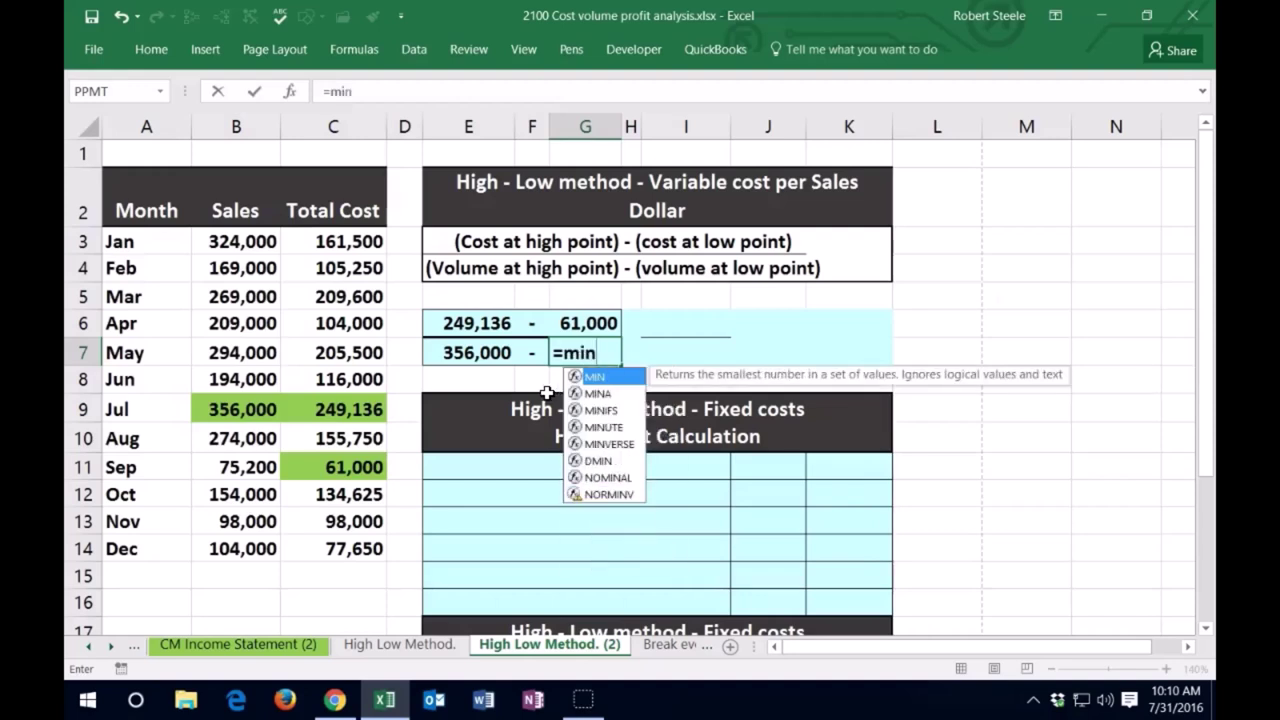
{"action": "key", "text": "Tab"}
{"action": "left_click", "coordinate": [236, 241]}
{"action": "left_click_drag", "start_coordinate": [237, 316], "coordinate": [246, 537]}
{"action": "key", "text": "Return"}
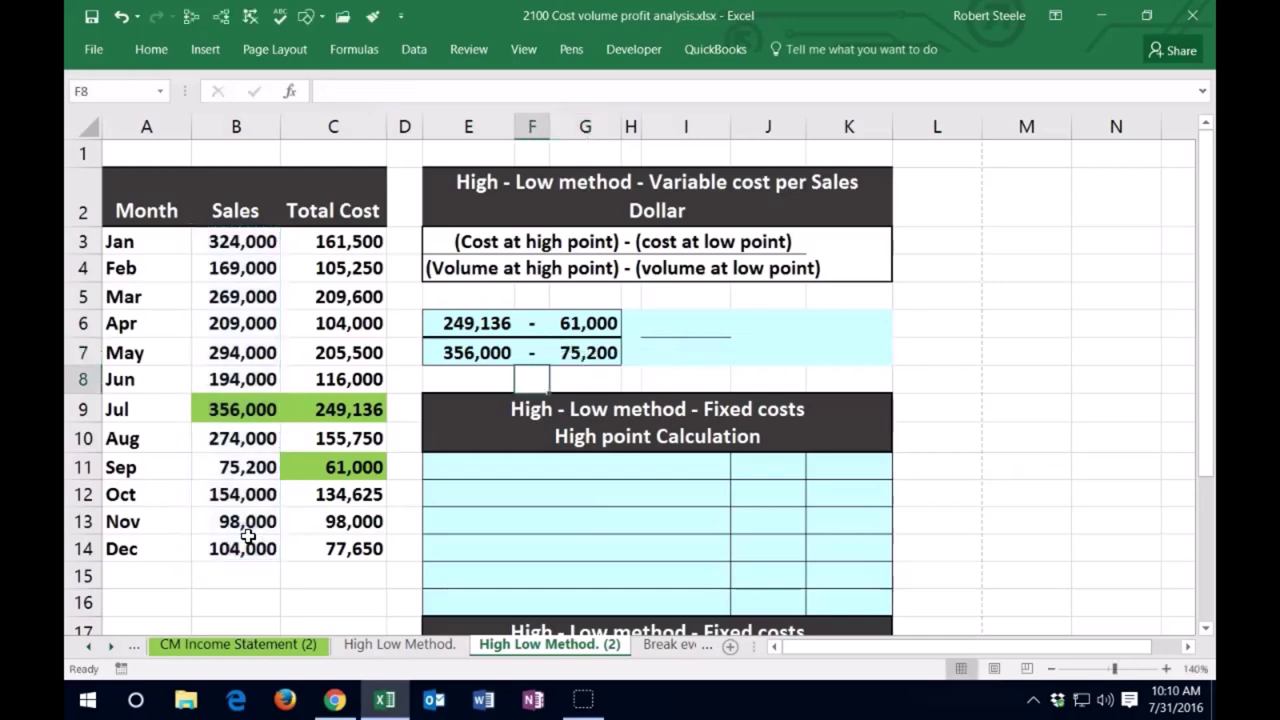
Fill the September sales cell B11 with the same light green
{"action": "right_click", "coordinate": [249, 467]}
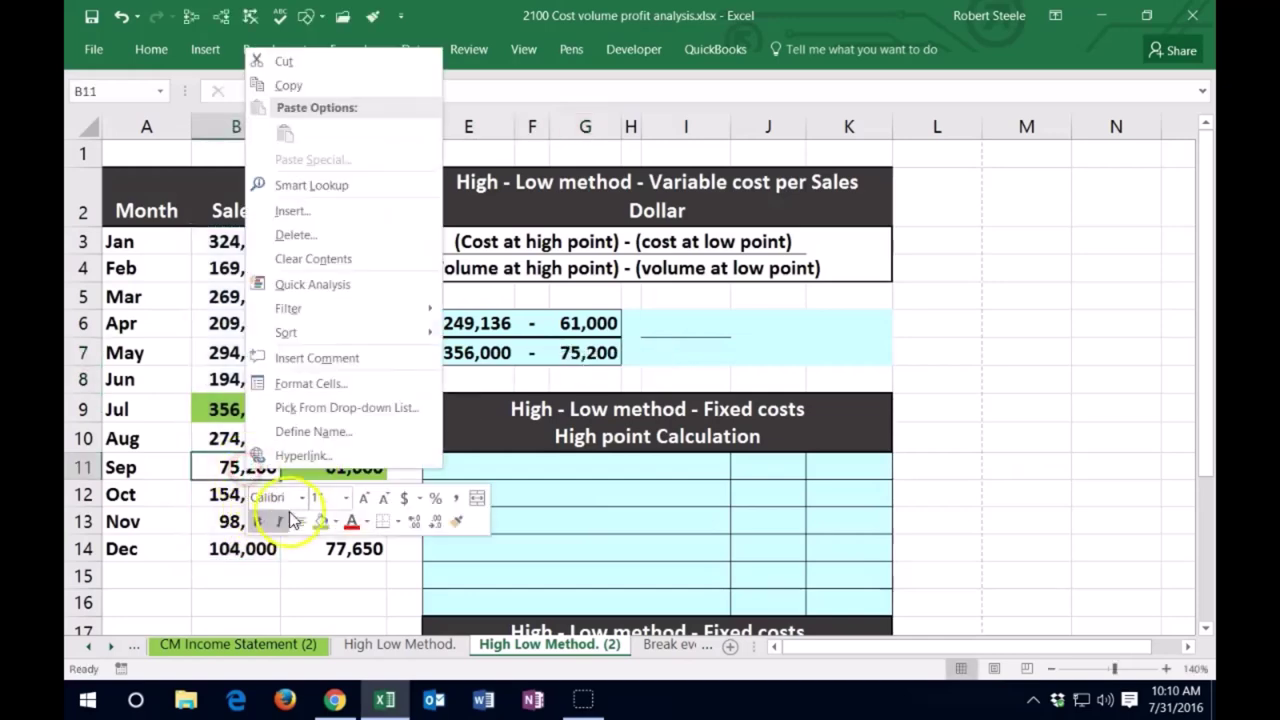
{"action": "left_click", "coordinate": [322, 521]}
{"action": "left_click", "coordinate": [580, 409]}
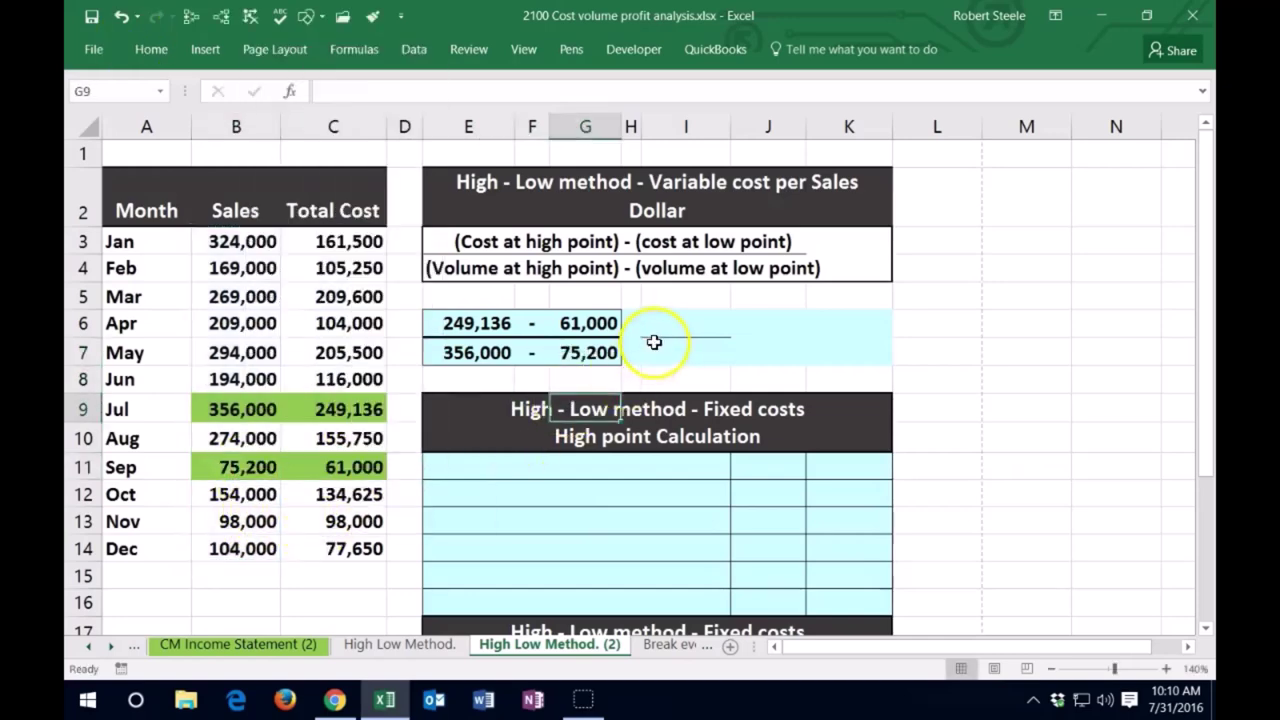
Enter an equals sign in H6 beside the high-low cost and volume fraction
{"action": "left_click", "coordinate": [631, 323]}
{"action": "type", "text": "="}
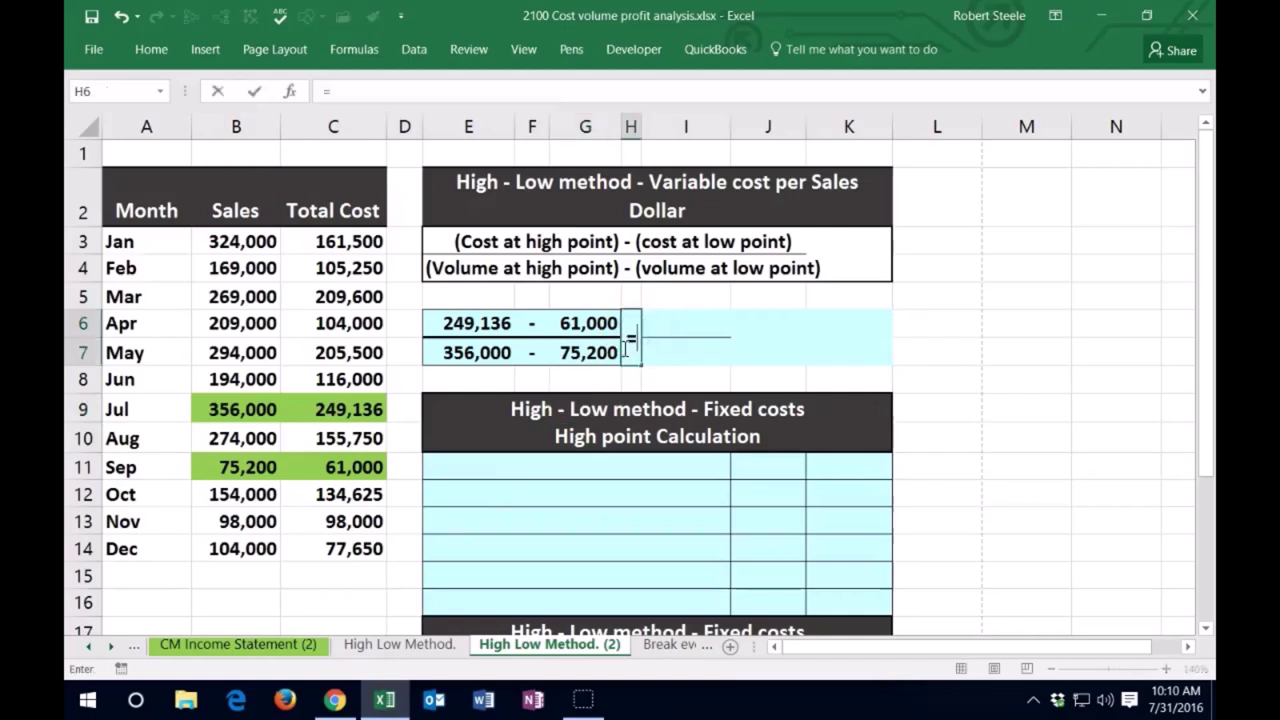
{"action": "key", "text": "Tab"}
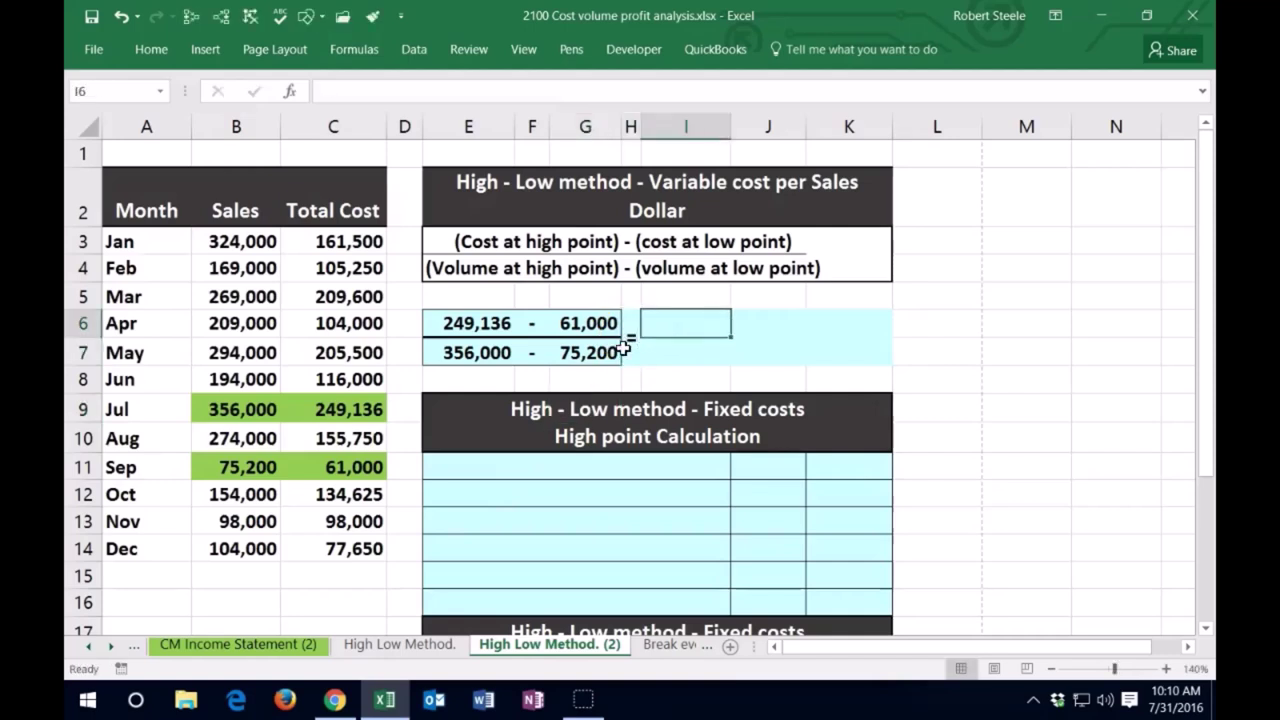
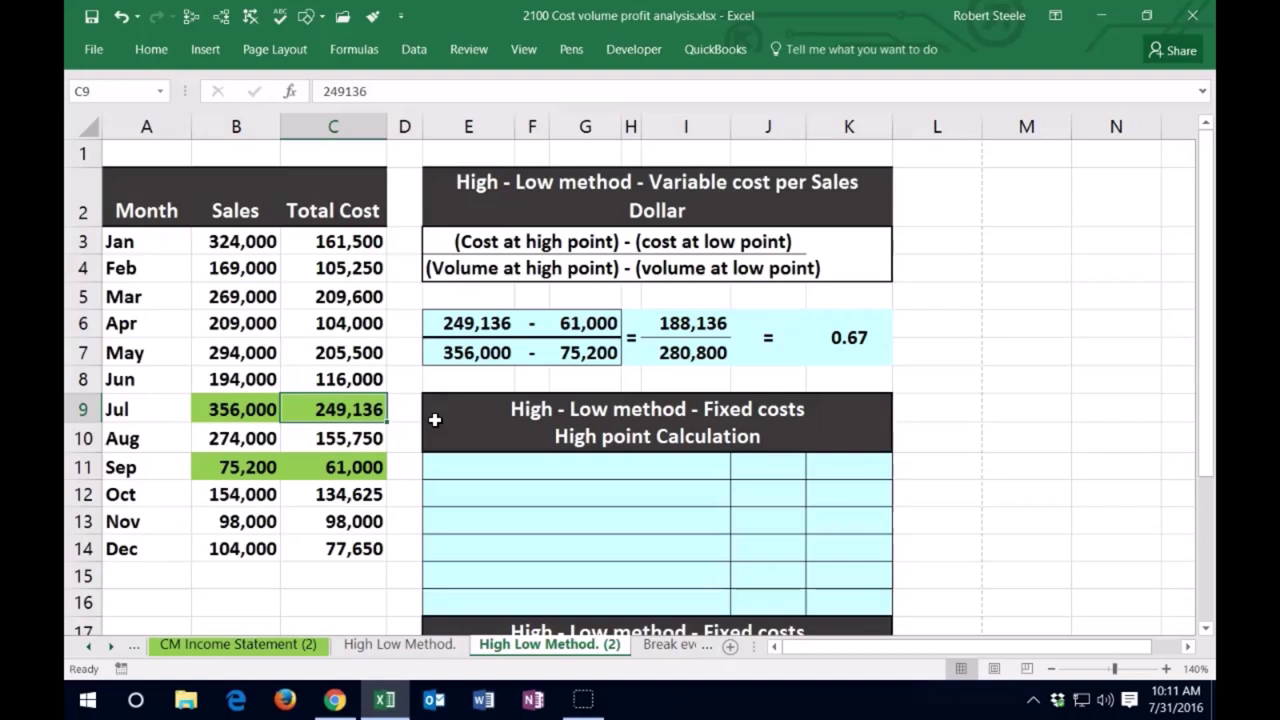
Display the variable cost per sales dollar in K6 without decimals and with five decimals, ending at two decimal places
{"action": "left_click", "coordinate": [458, 471]}
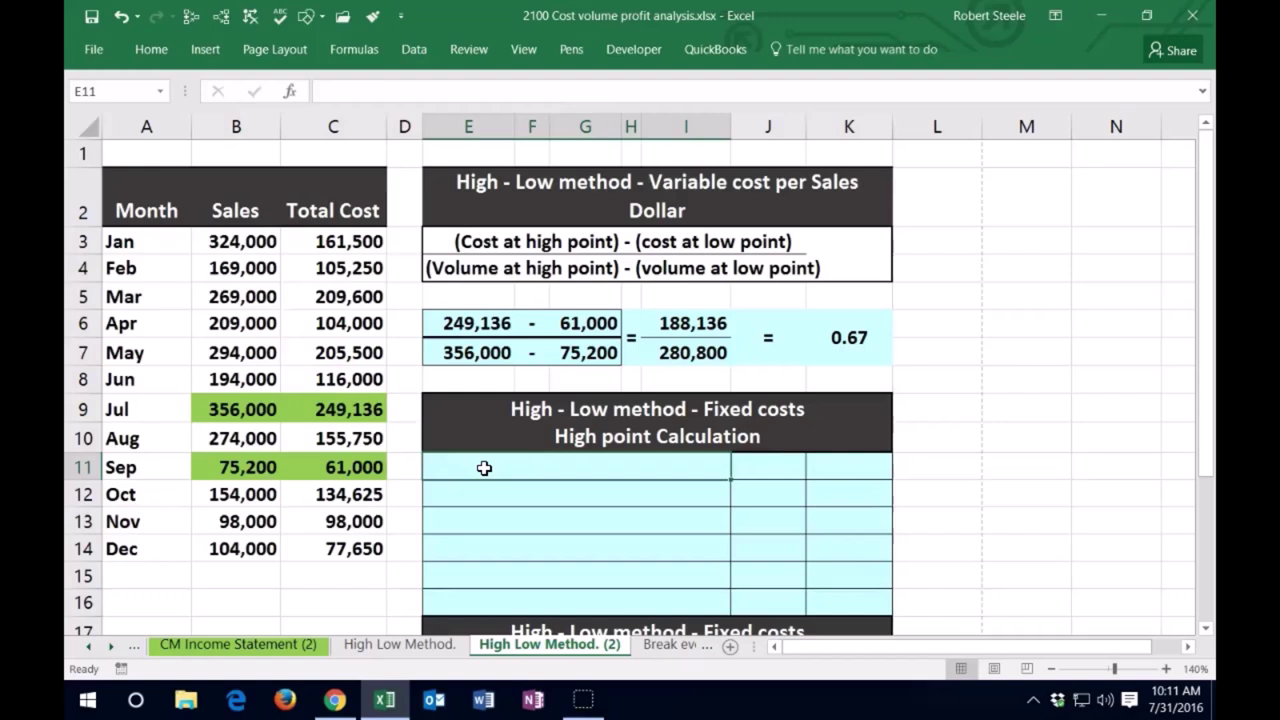
{"action": "left_click", "coordinate": [849, 338]}
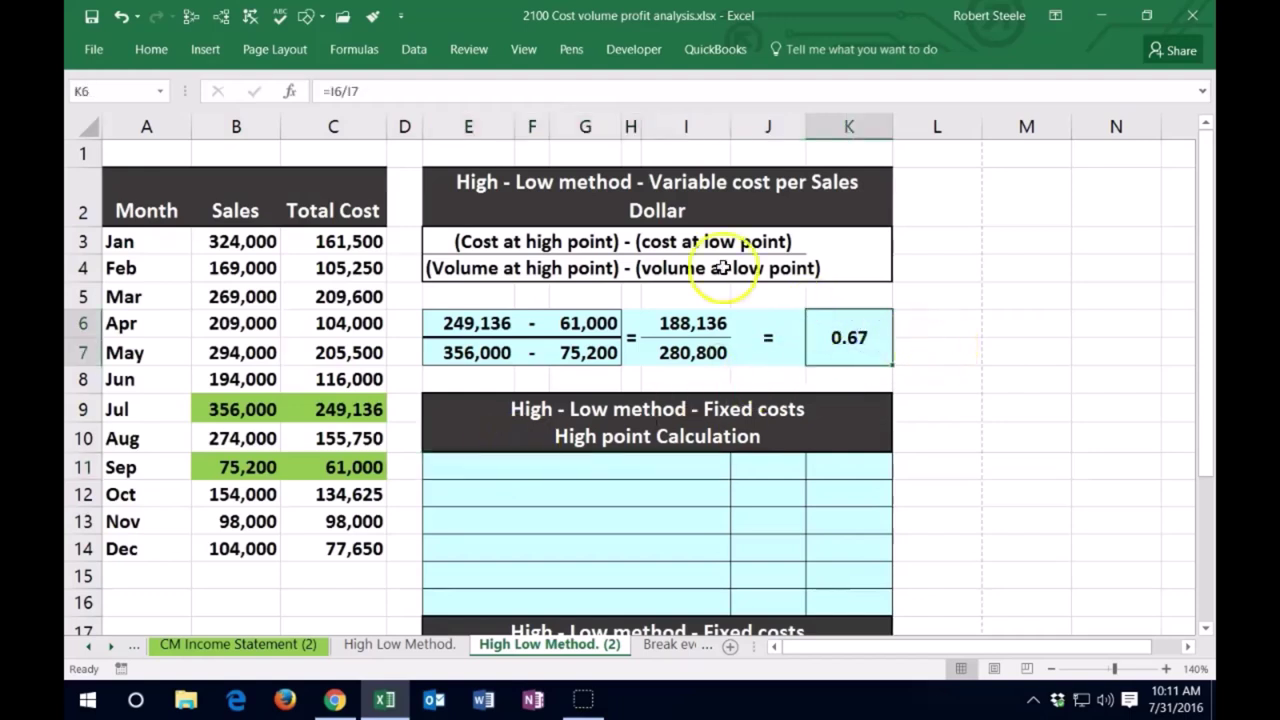
{"action": "left_click", "coordinate": [152, 52]}
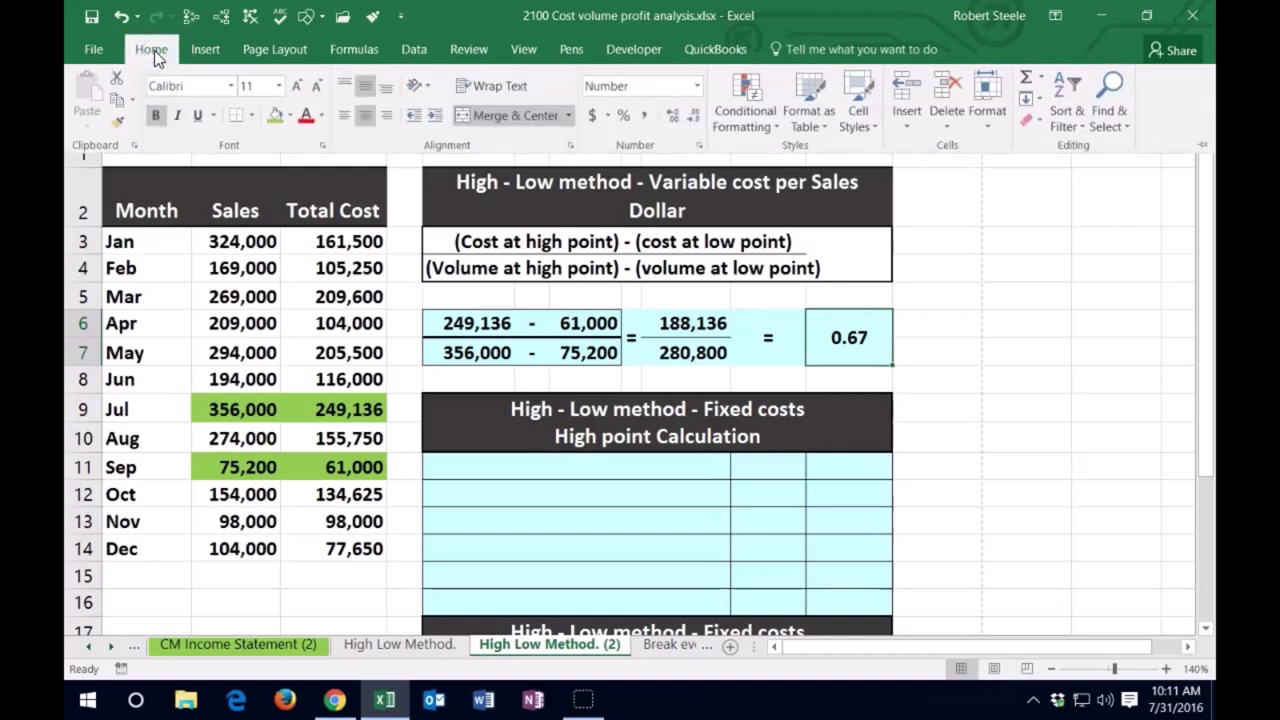
{"action": "left_click", "coordinate": [690, 118]}
{"action": "left_click", "coordinate": [690, 118]}
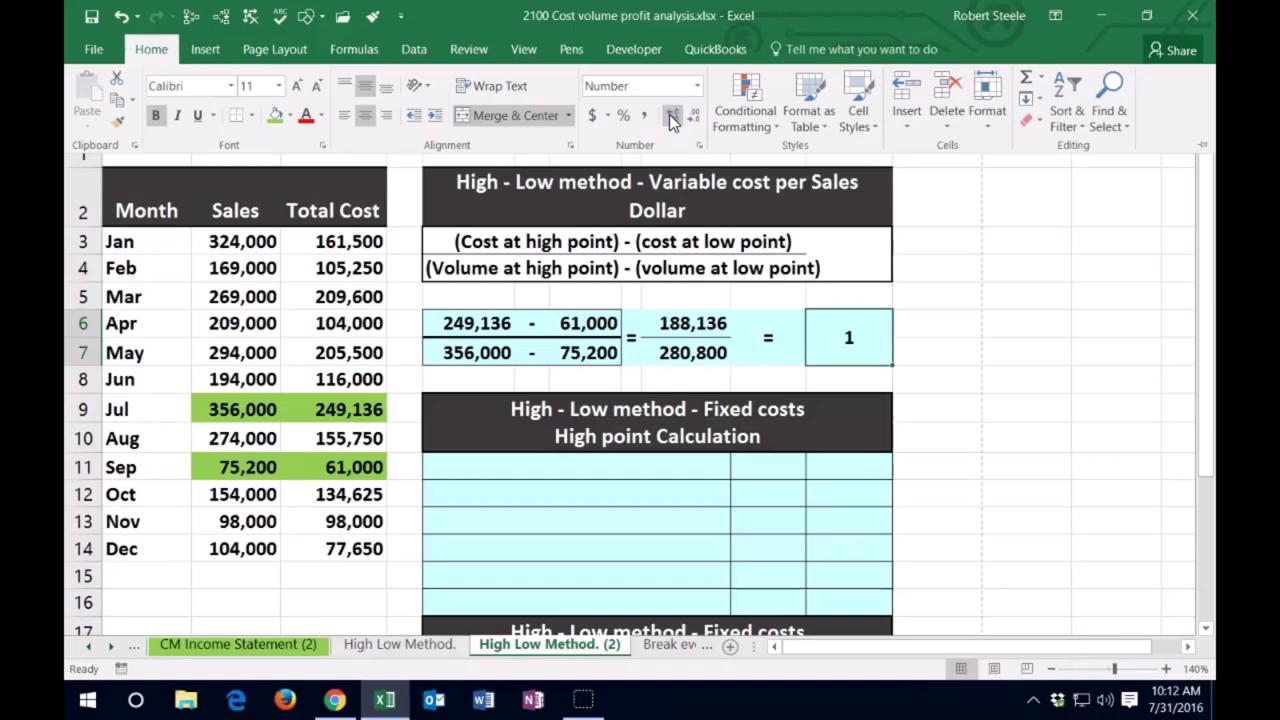
{"action": "left_click", "coordinate": [670, 117]}
{"action": "left_click", "coordinate": [670, 117]}
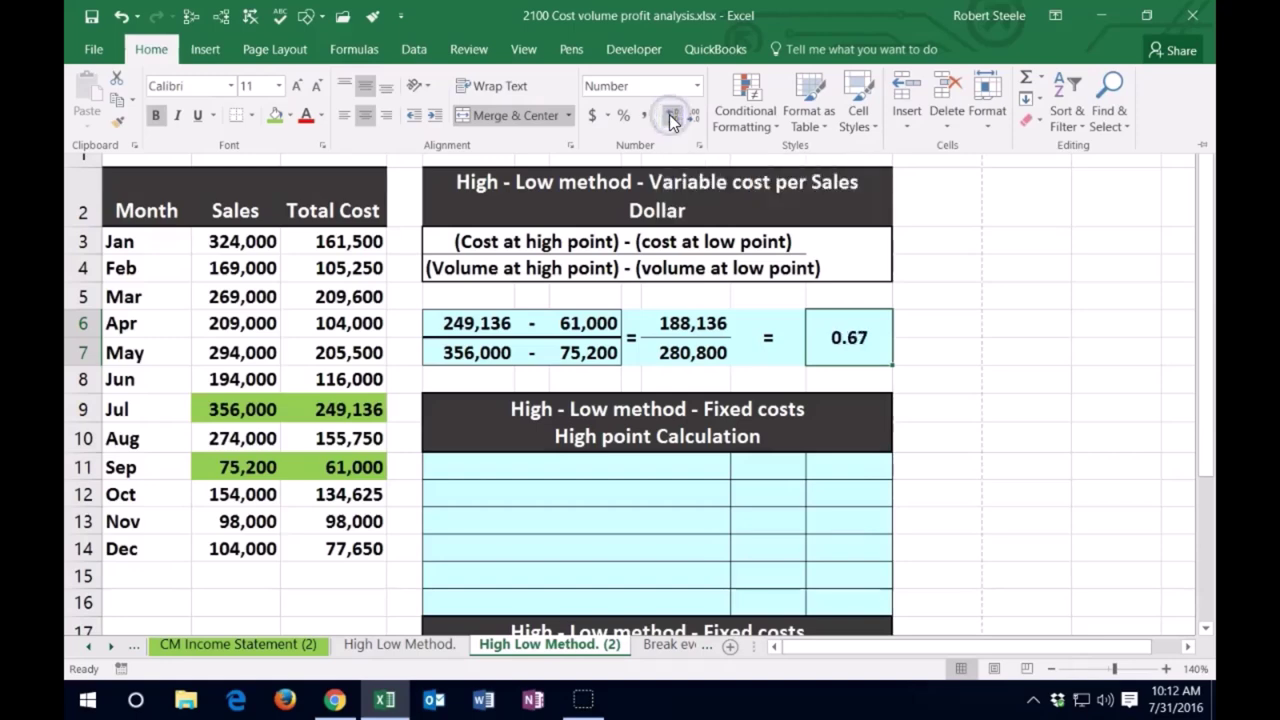
{"action": "left_click", "coordinate": [670, 117]}
{"action": "left_click", "coordinate": [670, 117]}
{"action": "left_click", "coordinate": [670, 117]}
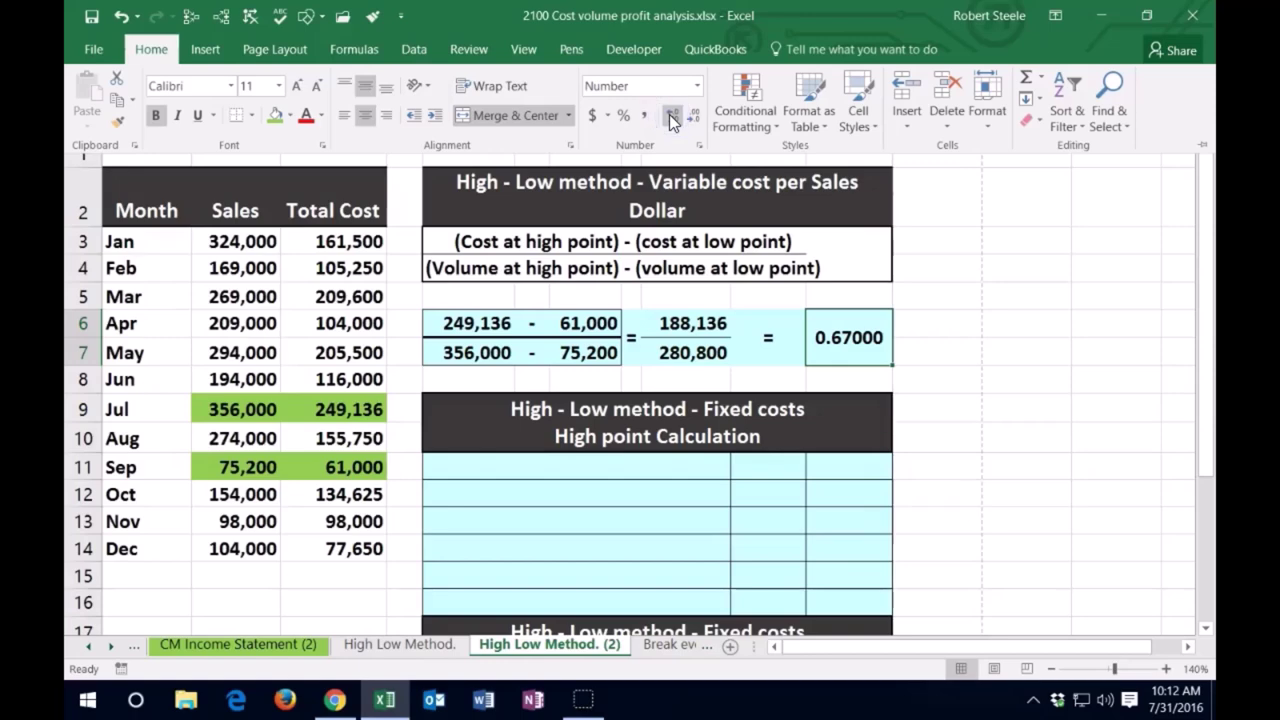
{"action": "left_click", "coordinate": [692, 117]}
{"action": "left_click", "coordinate": [692, 117]}
{"action": "left_click", "coordinate": [692, 117]}
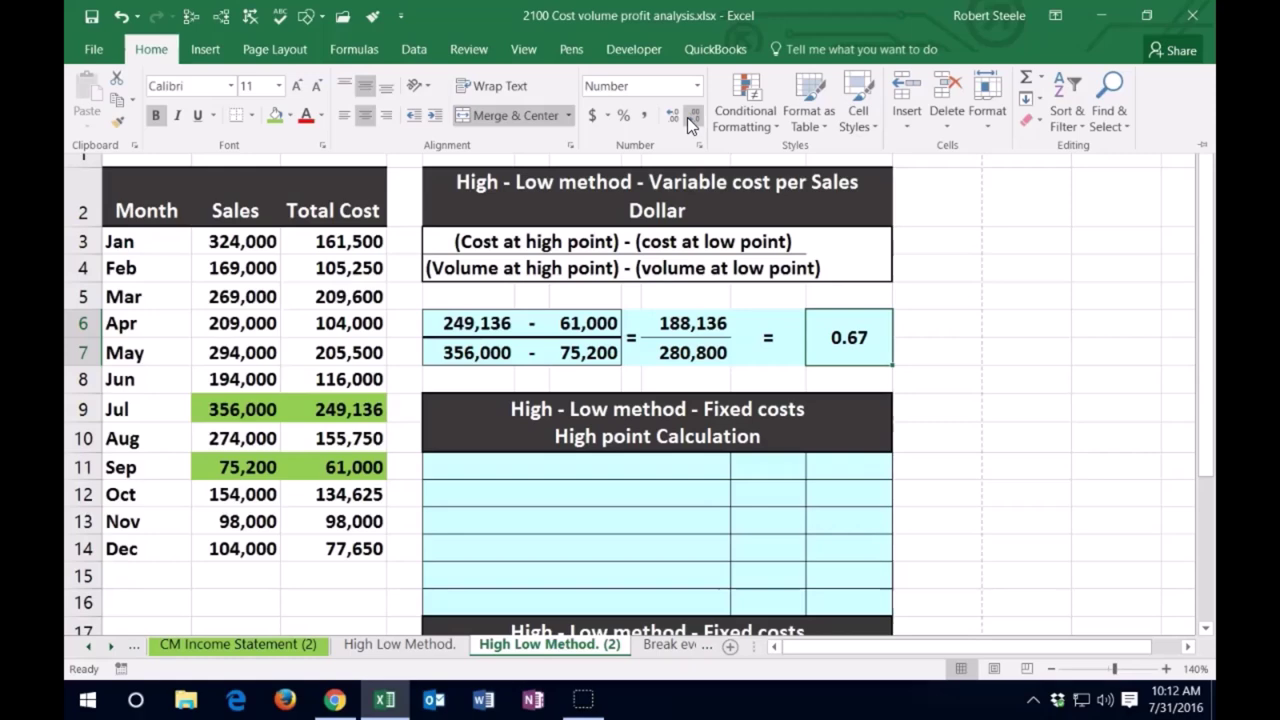
{"action": "left_click", "coordinate": [686, 491]}
{"action": "left_click", "coordinate": [538, 467]}
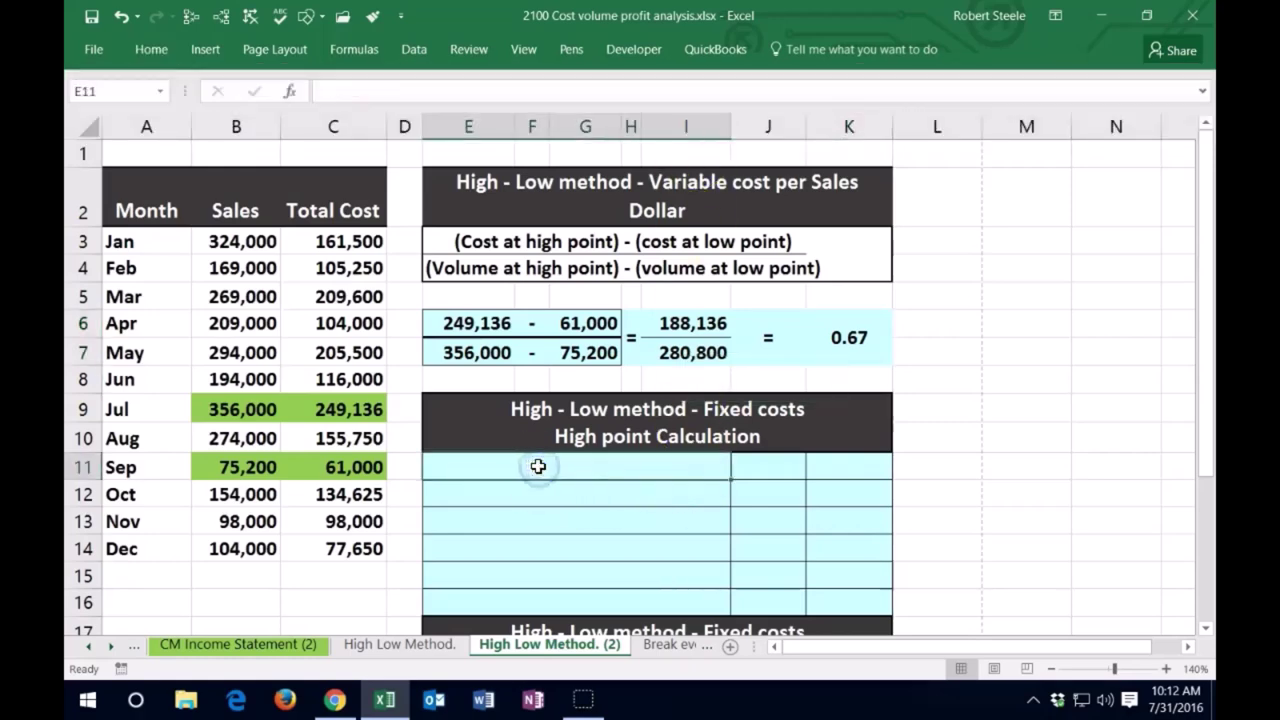
{"action": "left_click", "coordinate": [557, 494]}
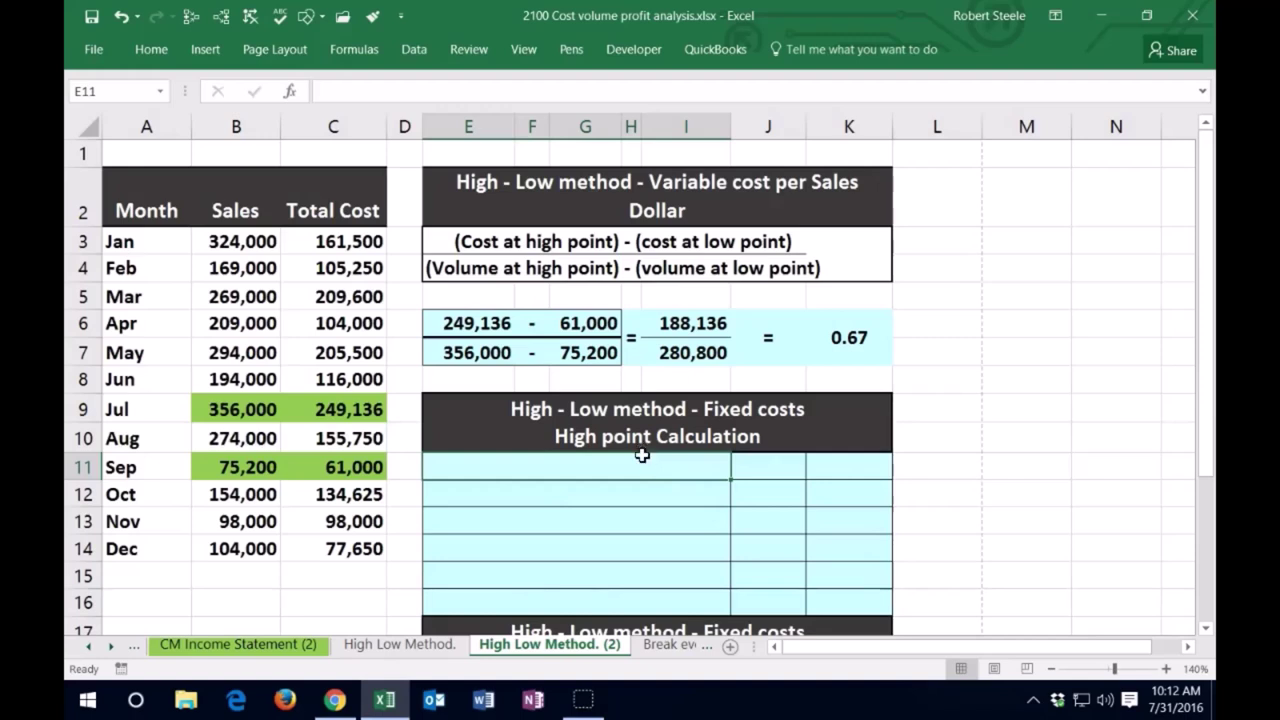
{"action": "left_click", "coordinate": [368, 410]}
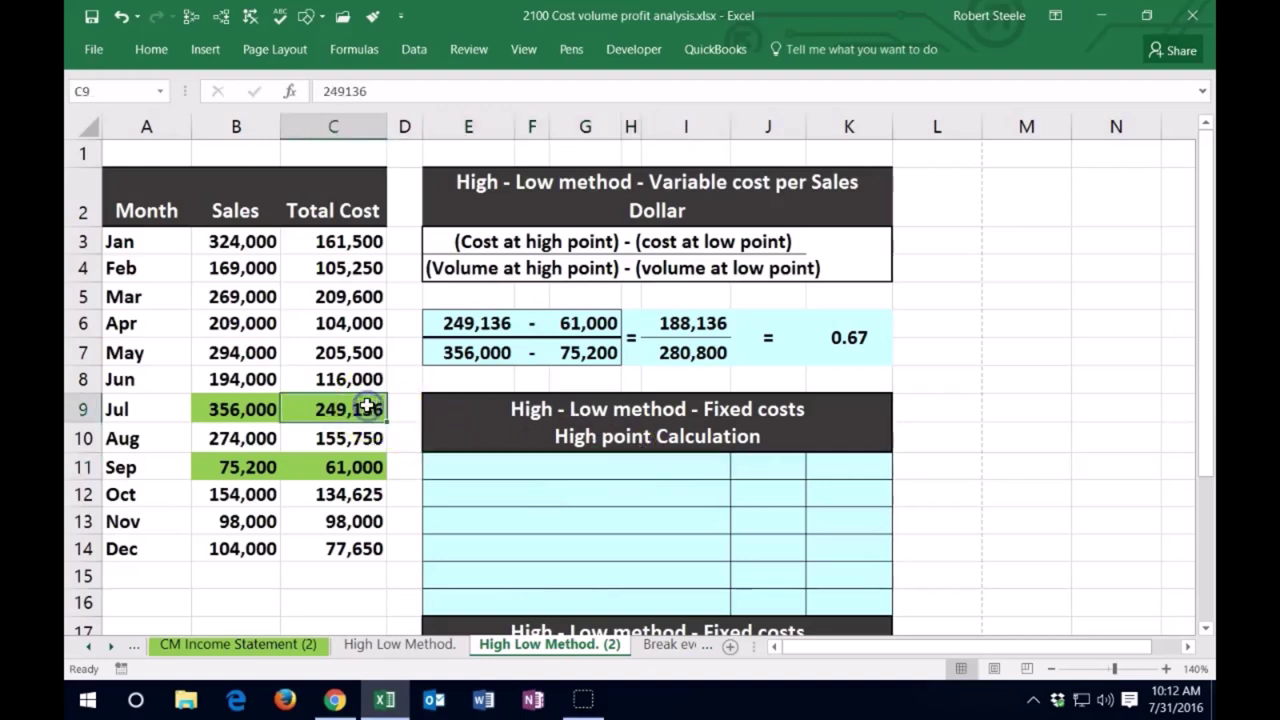
{"action": "left_click", "coordinate": [358, 466]}
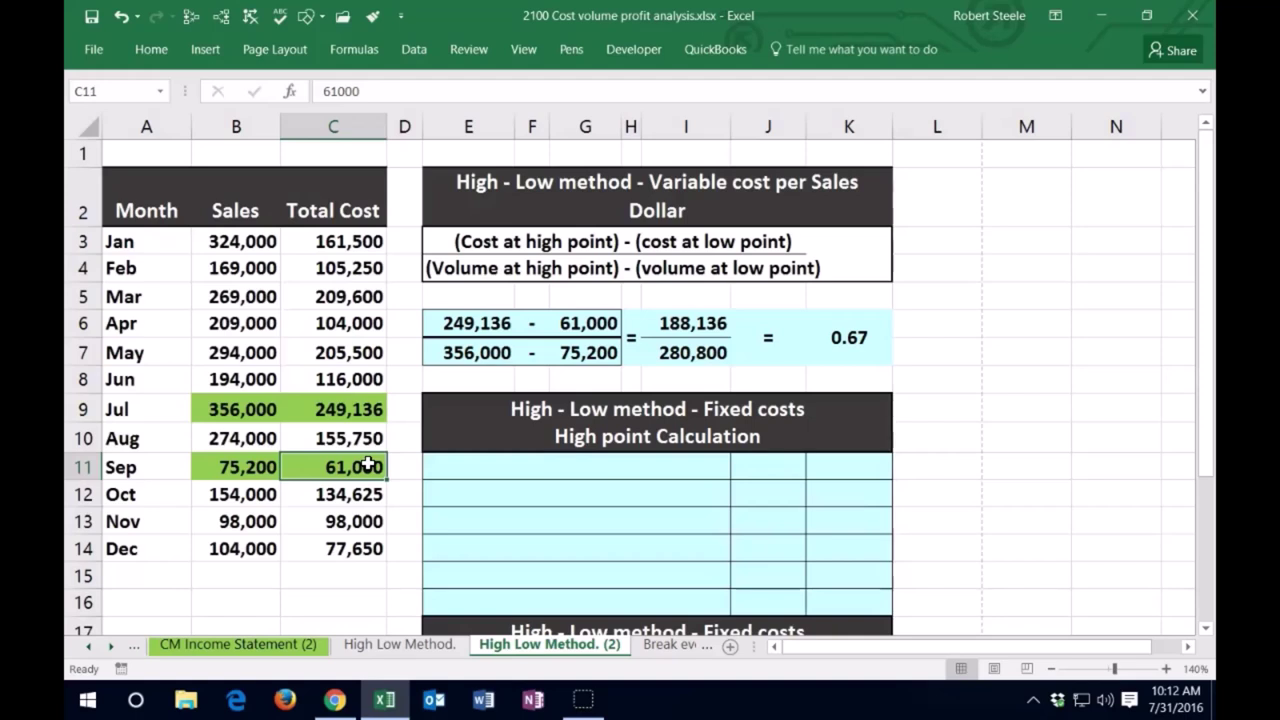
Enter the label "Total cost at the high point" in E11 of the High point Calculation table
{"action": "left_click", "coordinate": [472, 476]}
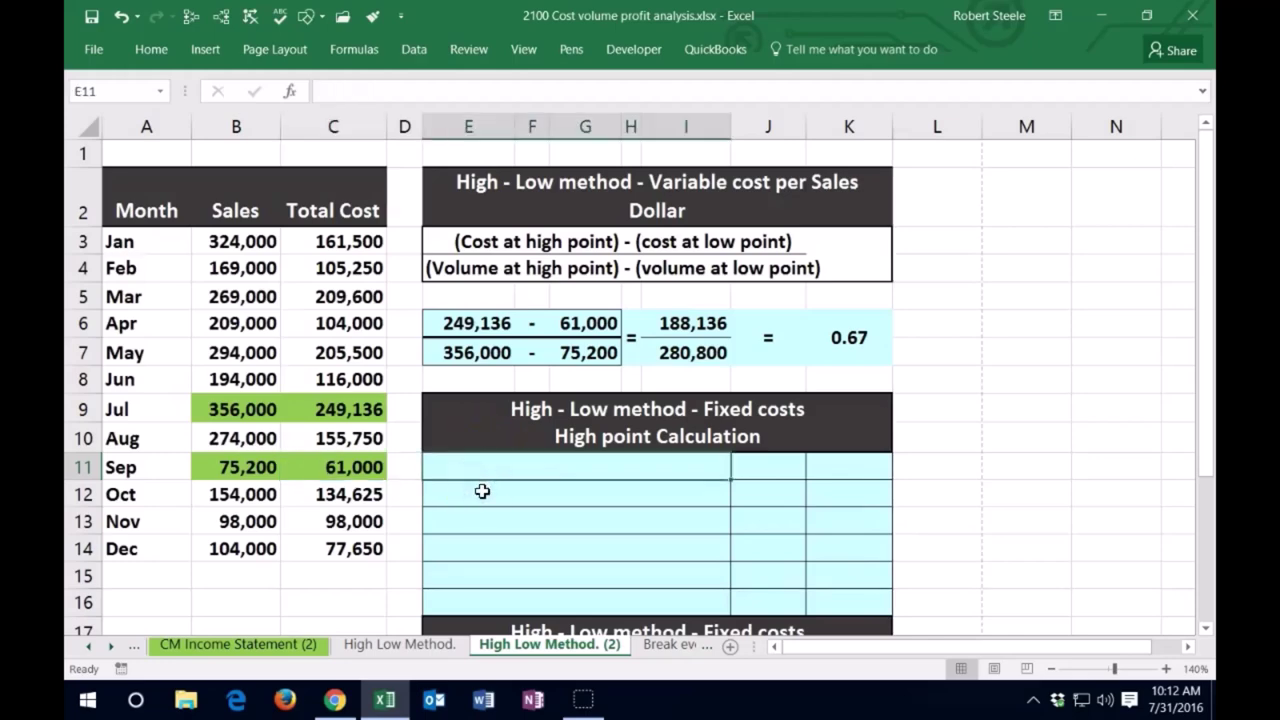
{"action": "scroll", "coordinate": [482, 491], "scroll_direction": "down", "scroll_amount": 1}
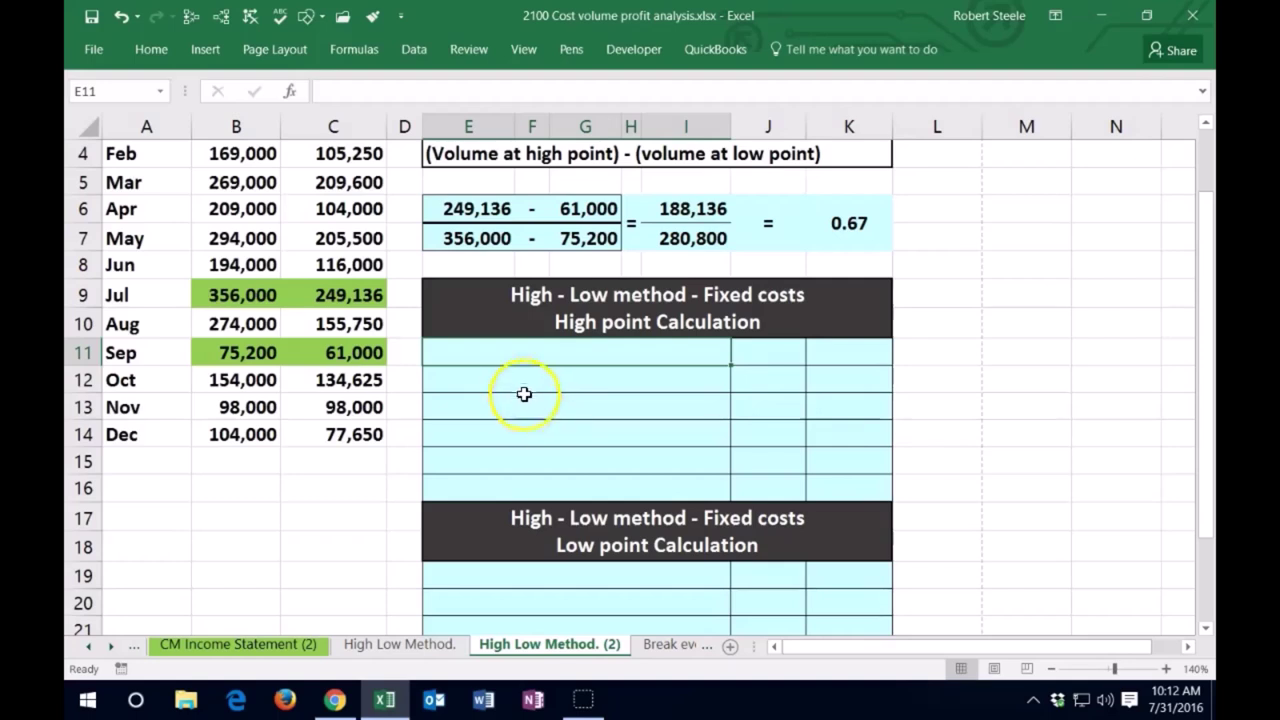
{"action": "left_click", "coordinate": [506, 359]}
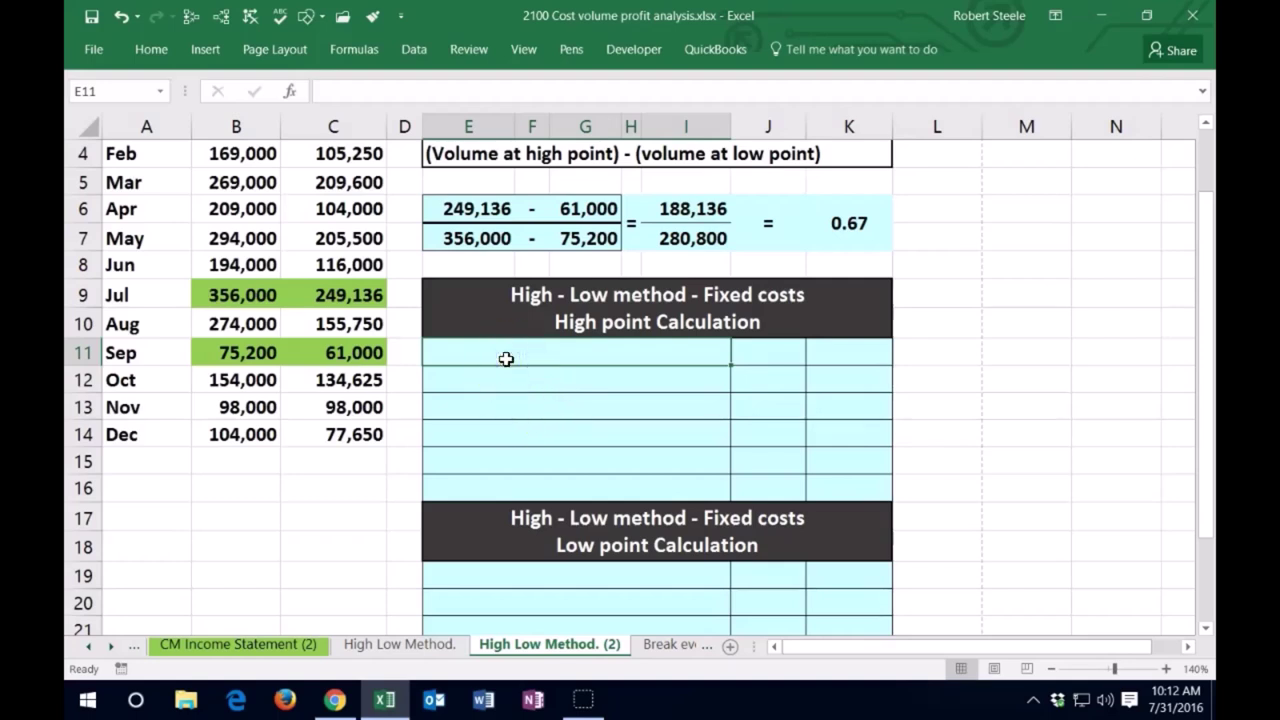
{"action": "type", "text": "Total cost at the high point"}
{"action": "key", "text": "Tab"}
{"action": "key", "text": "Tab"}
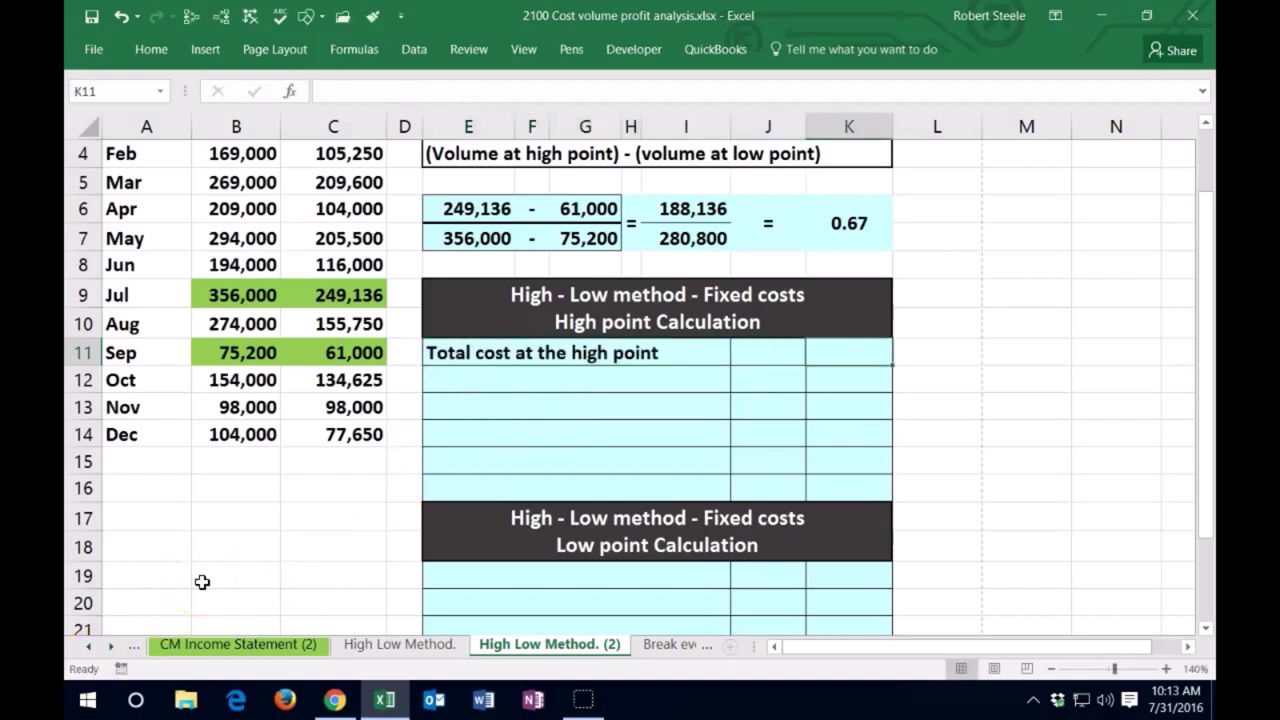
Calculate the total cost at the high point in K11 with MAX over the Total Cost range C3:C14
{"action": "scroll", "coordinate": [229, 560], "scroll_direction": "up", "scroll_amount": 1}
{"action": "left_click", "coordinate": [326, 410]}
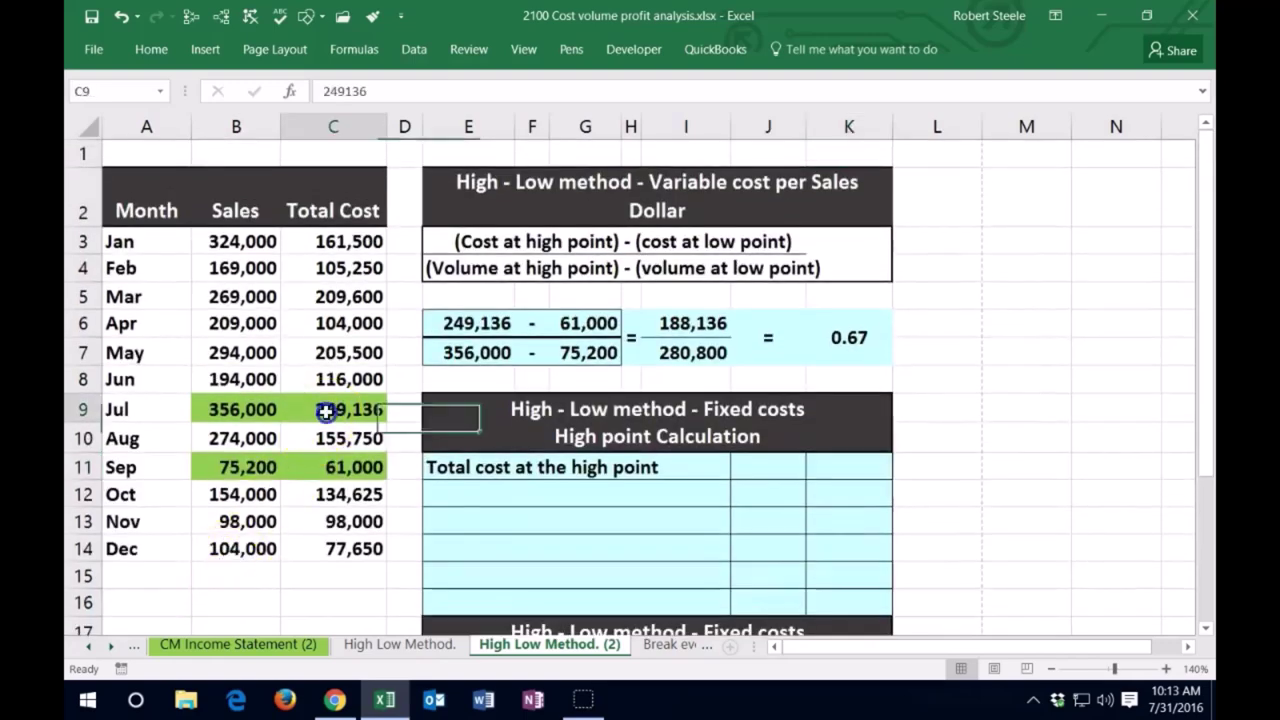
{"action": "left_click", "coordinate": [828, 468]}
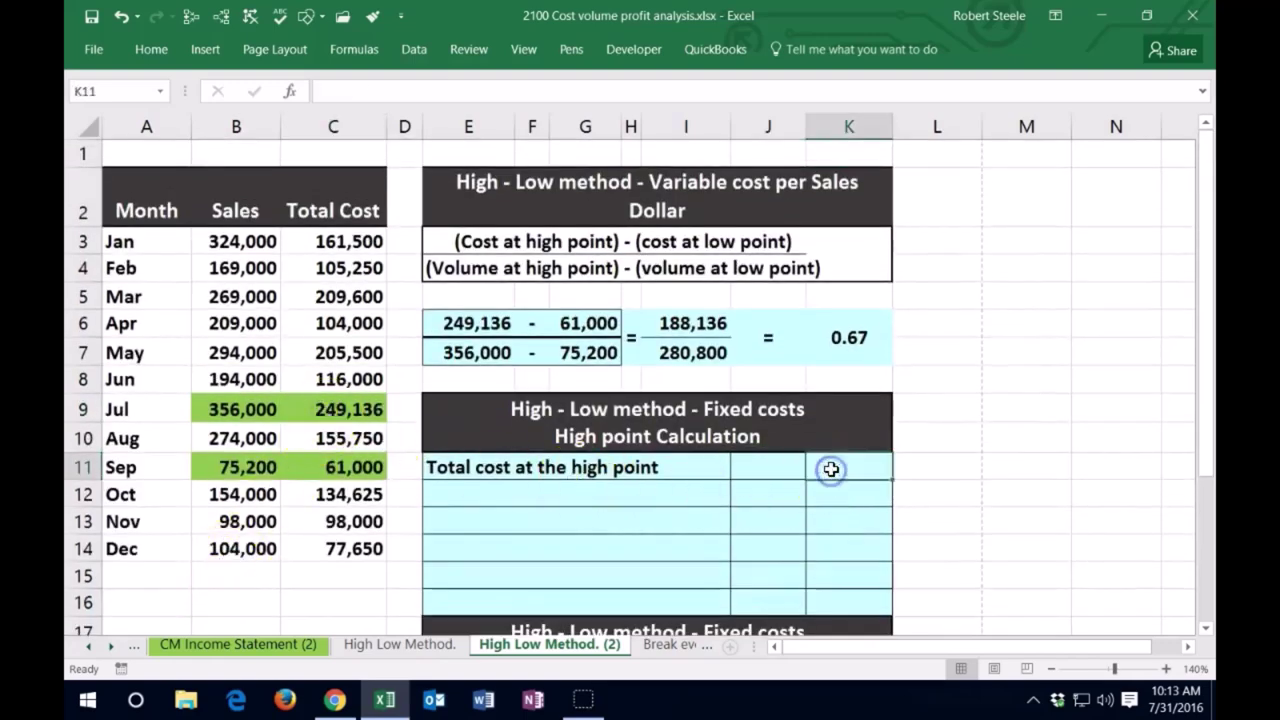
{"action": "type", "text": "=maz"}
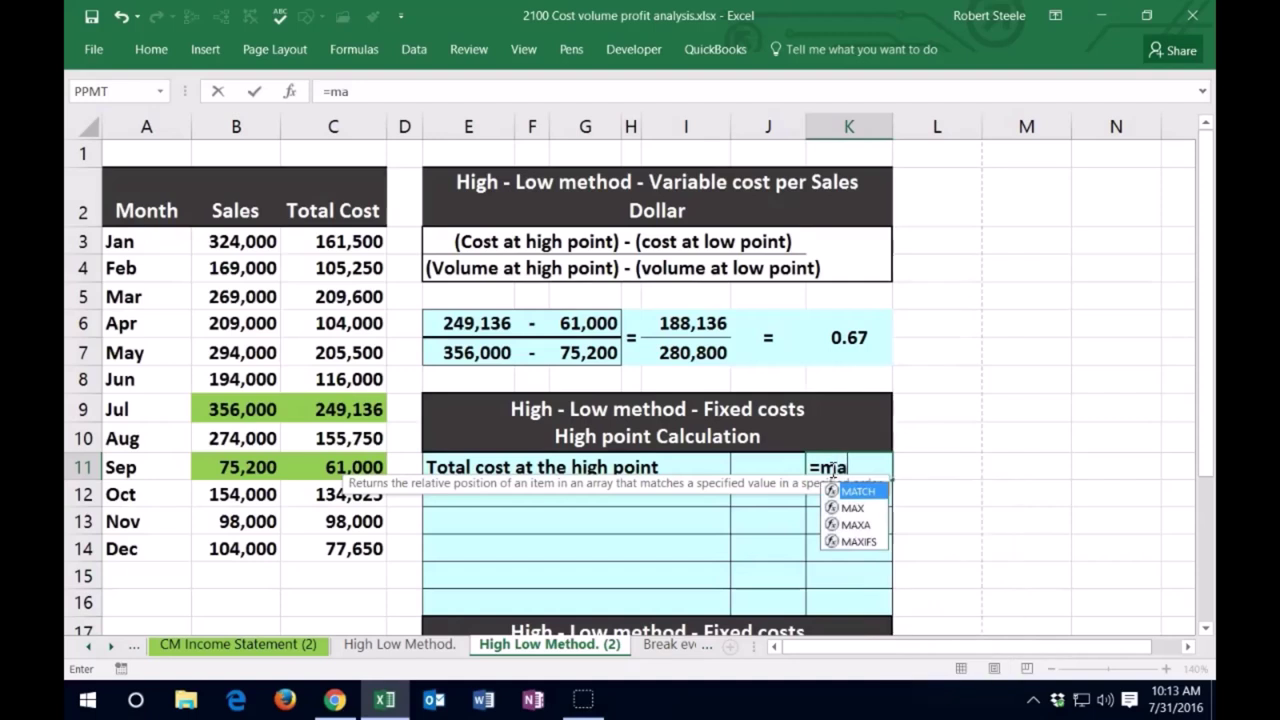
{"action": "key", "text": "BackSpace"}
{"action": "type", "text": "x"}
{"action": "key", "text": "Tab"}
{"action": "left_click_drag", "start_coordinate": [350, 242], "coordinate": [363, 546]}
{"action": "key", "text": "Return"}
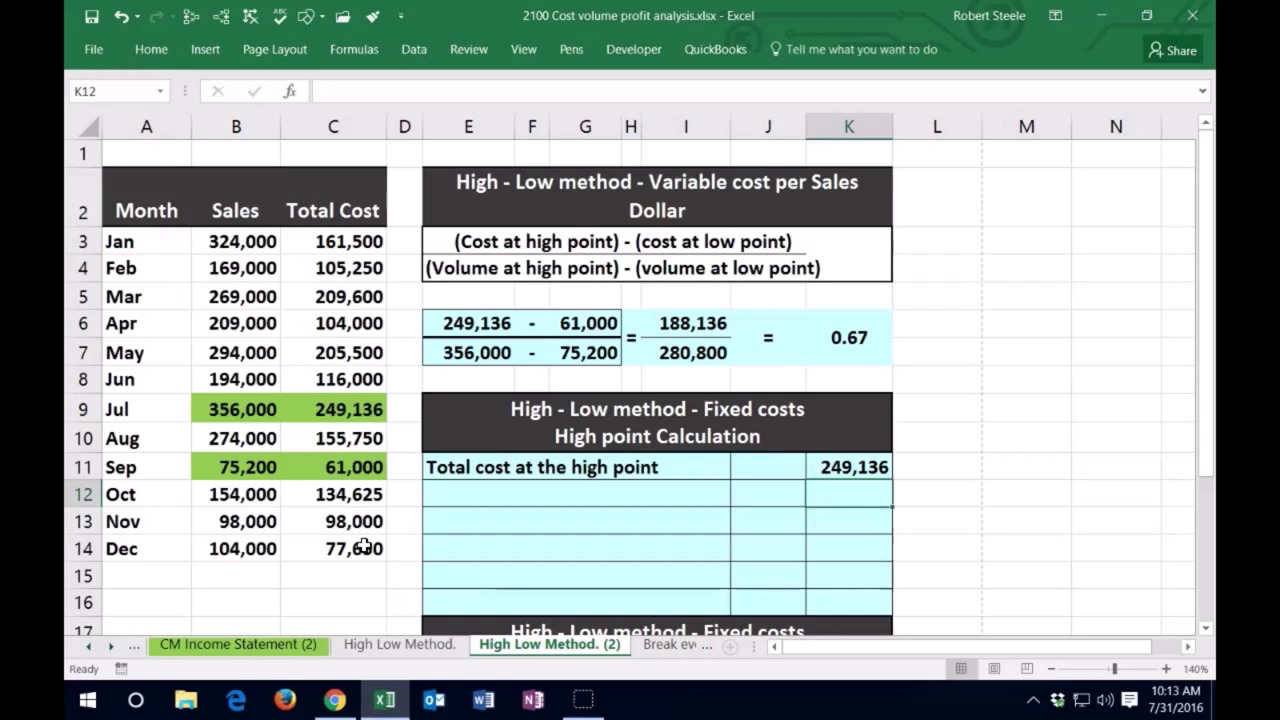
Label E12 "Variable costs at the high point:" and E13 "Volume at the high point", indenting the E13 label one level
{"action": "key", "text": "Left"}
{"action": "key", "text": "Left"}
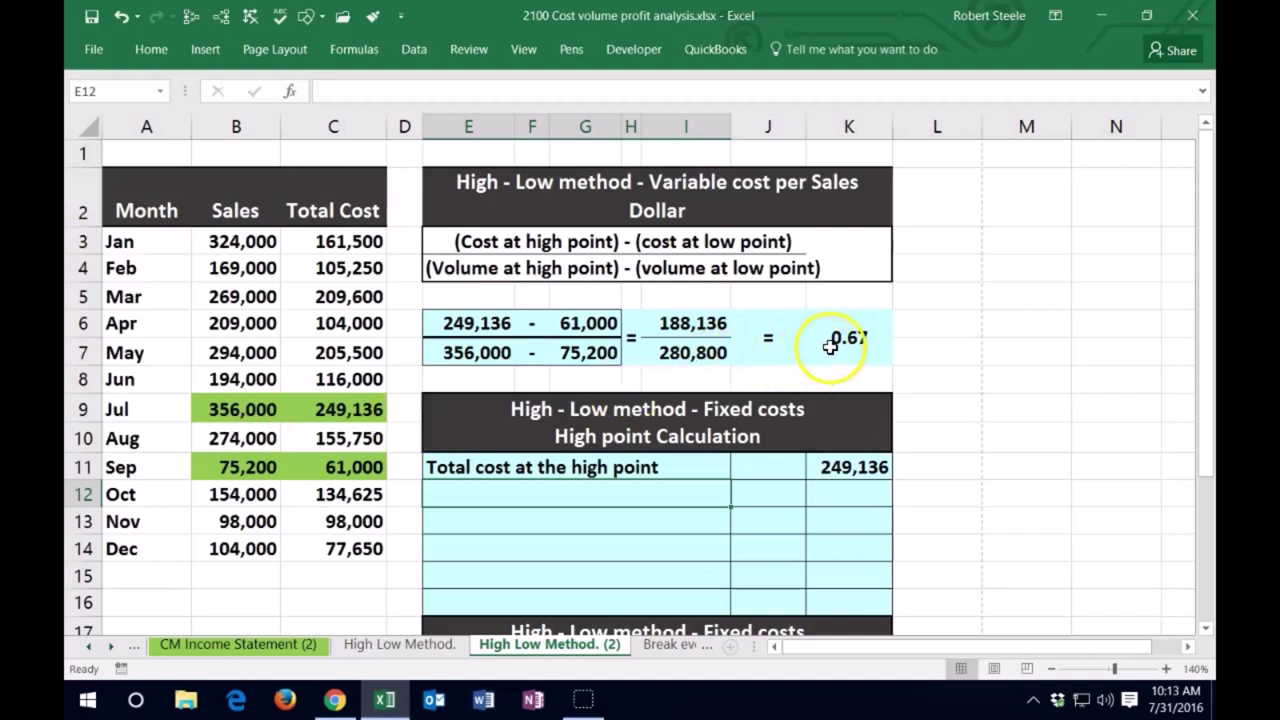
{"action": "type", "text": "Variable costs at the high point: Volume at the high point"}
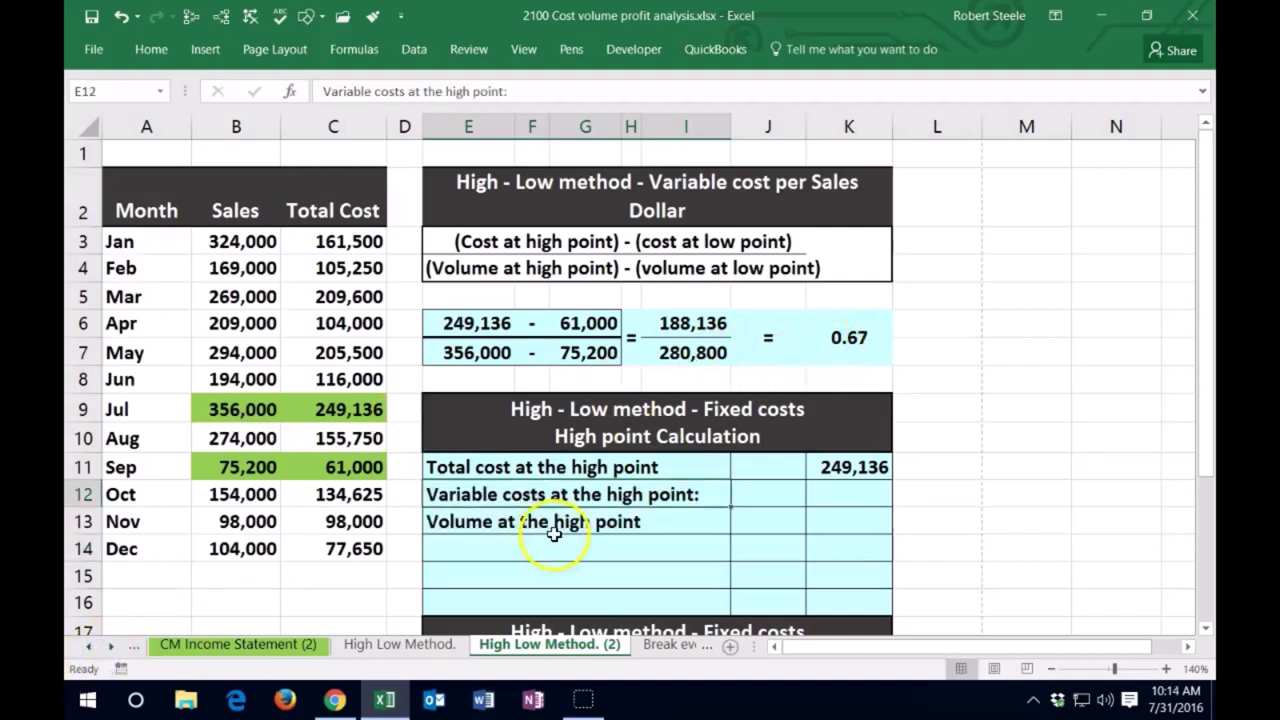
{"action": "left_click", "coordinate": [649, 519]}
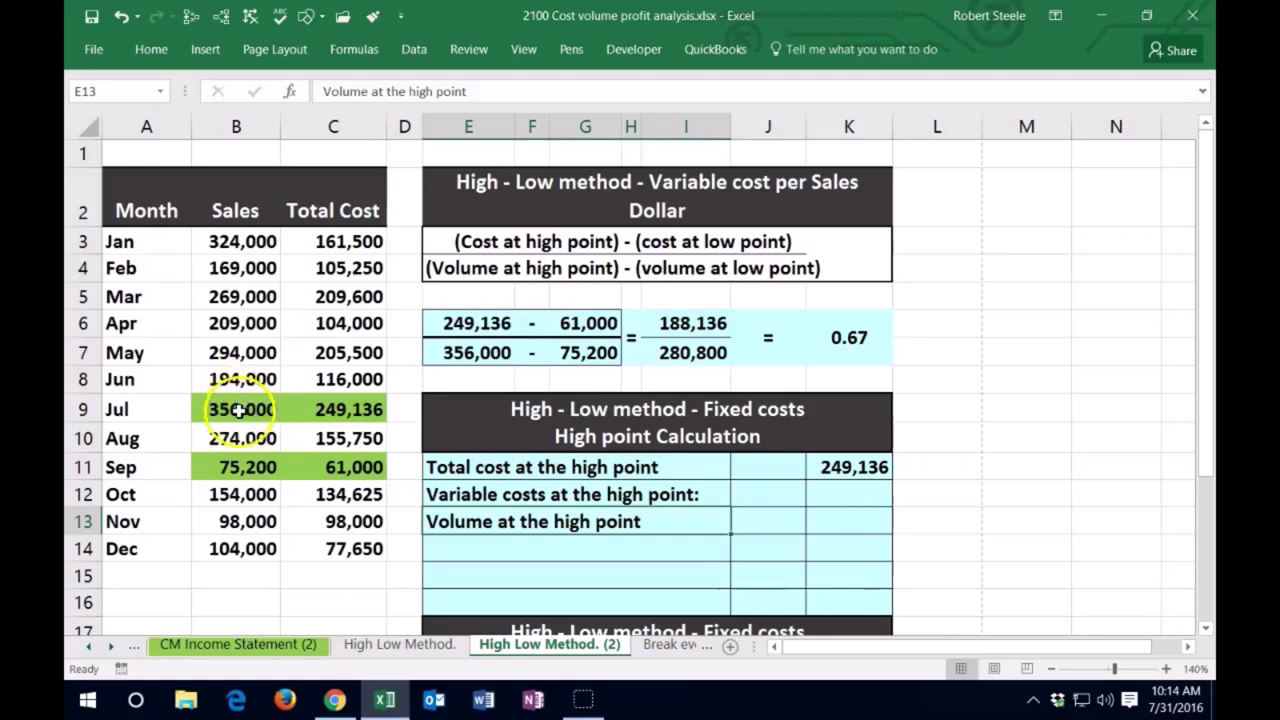
{"action": "left_click", "coordinate": [151, 49]}
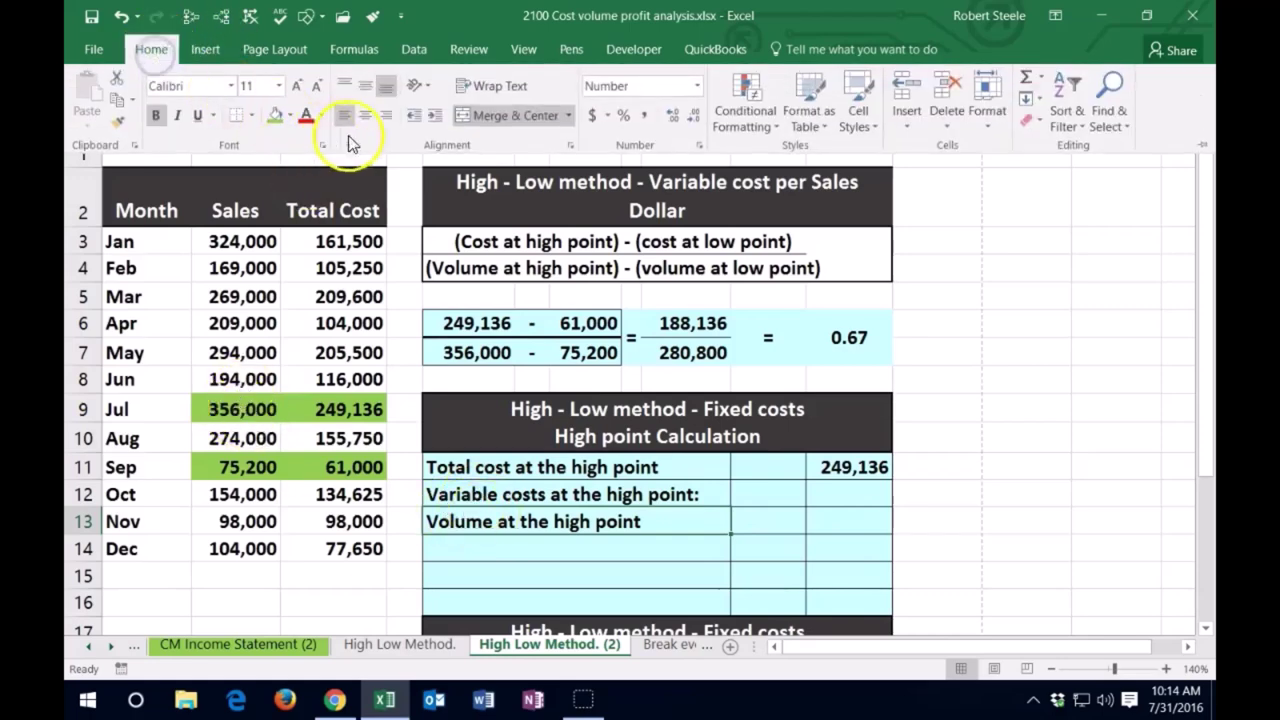
{"action": "left_click", "coordinate": [436, 119]}
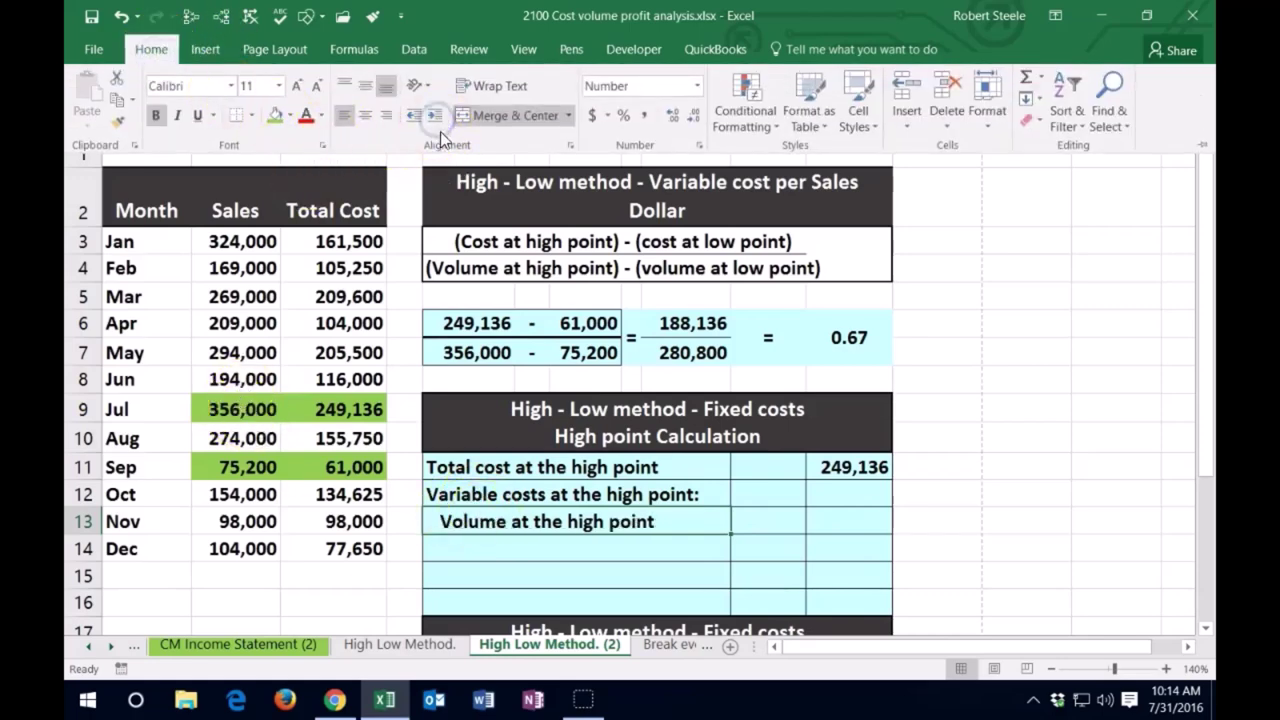
Calculate the volume at the high point in J13 with MAX over the Sales range B3:B14
{"action": "left_click", "coordinate": [760, 514]}
{"action": "left_click", "coordinate": [760, 507]}
{"action": "left_click", "coordinate": [762, 516]}
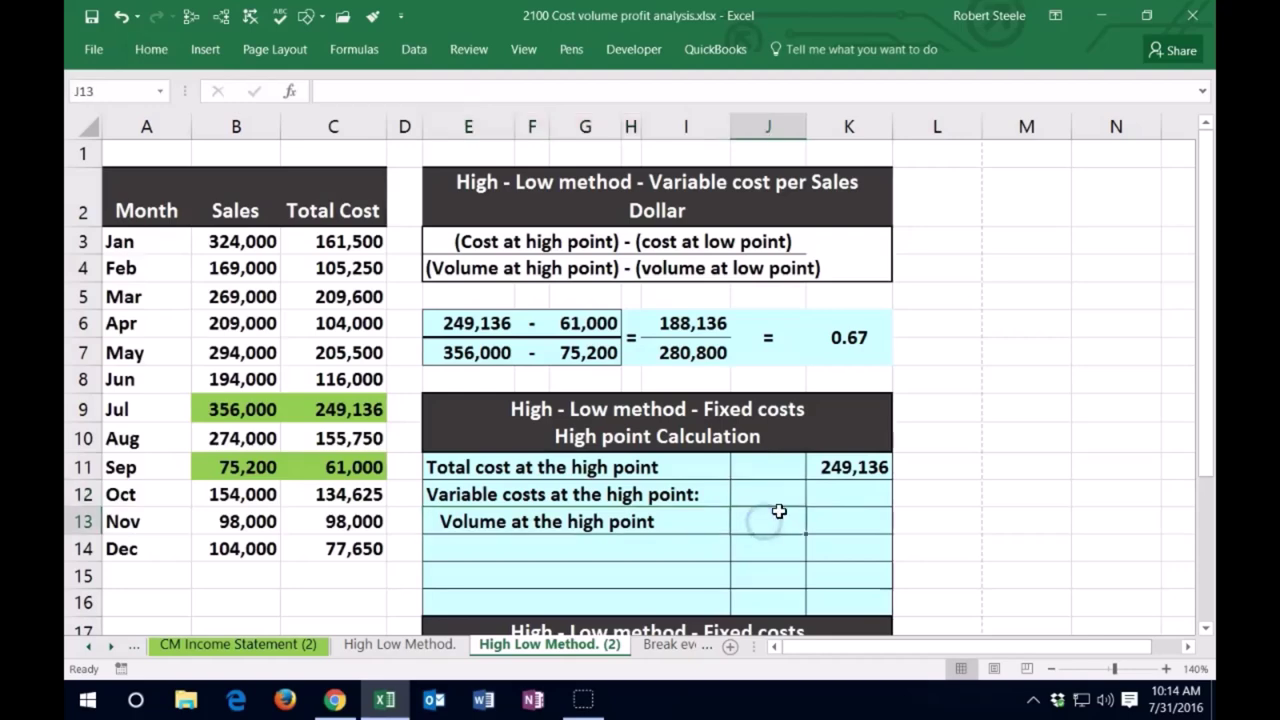
{"action": "type", "text": "=max"}
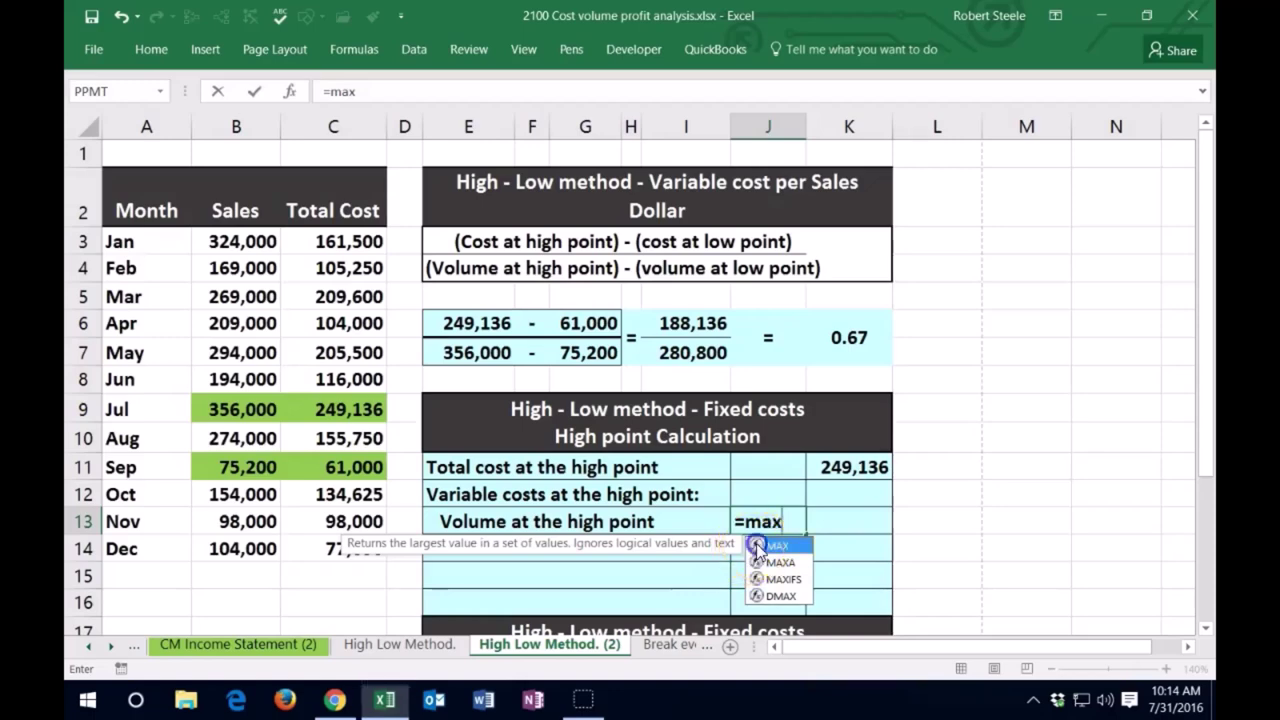
{"action": "key", "text": "Tab"}
{"action": "left_click_drag", "start_coordinate": [250, 240], "coordinate": [247, 547]}
{"action": "key", "text": "Return"}
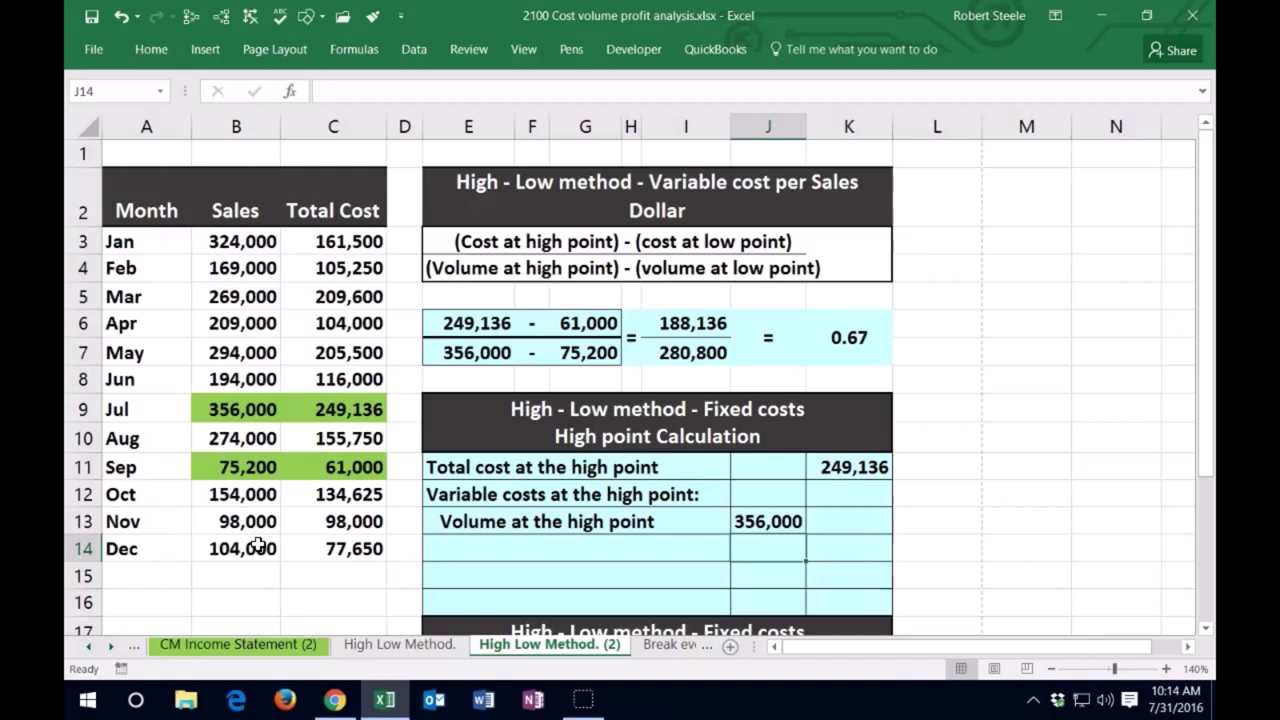
Label E14 "Variable cost per sales $" and link J14 to the variable cost per sales dollar in K6
{"action": "key", "text": "Left"}
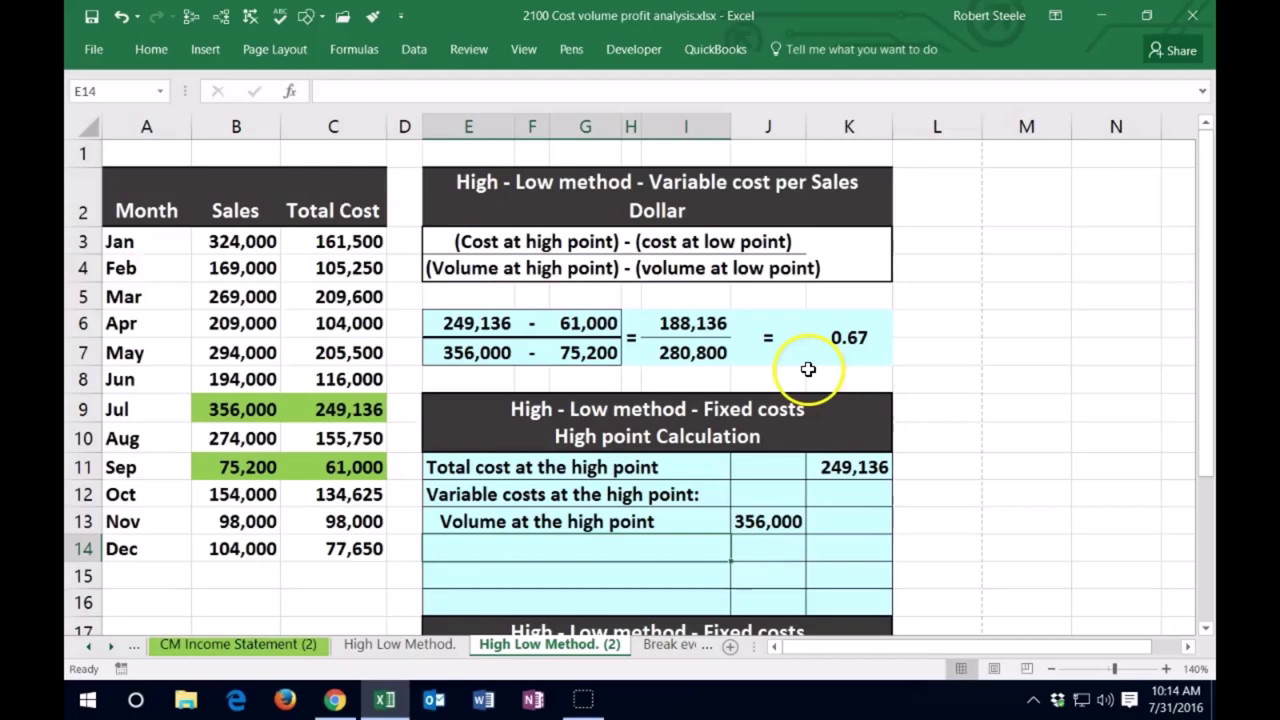
{"action": "type", "text": "Variable cost per sales $"}
{"action": "key", "text": "Tab"}
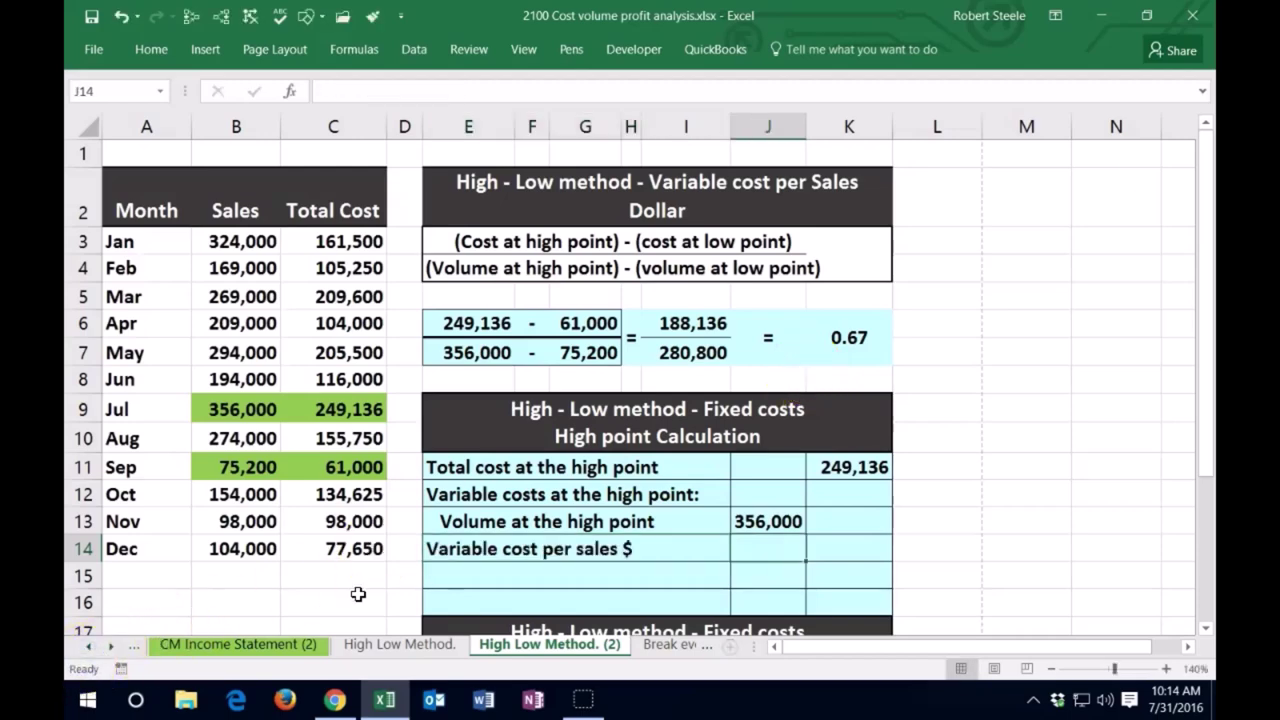
{"action": "type", "text": "="}
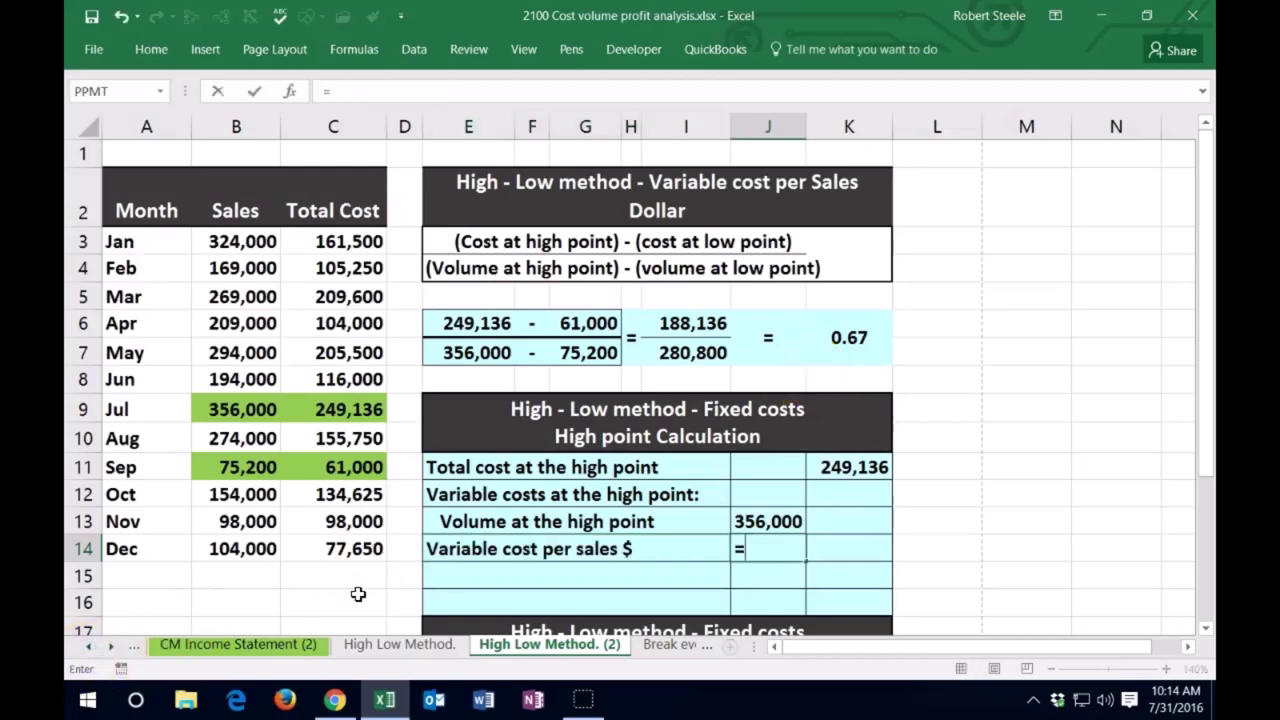
{"action": "left_click", "coordinate": [860, 337]}
{"action": "key", "text": "Return"}
Format the K6-linked variable cost per sales dollar in J14 with two decimals and underline it
{"action": "key", "text": "Up"}
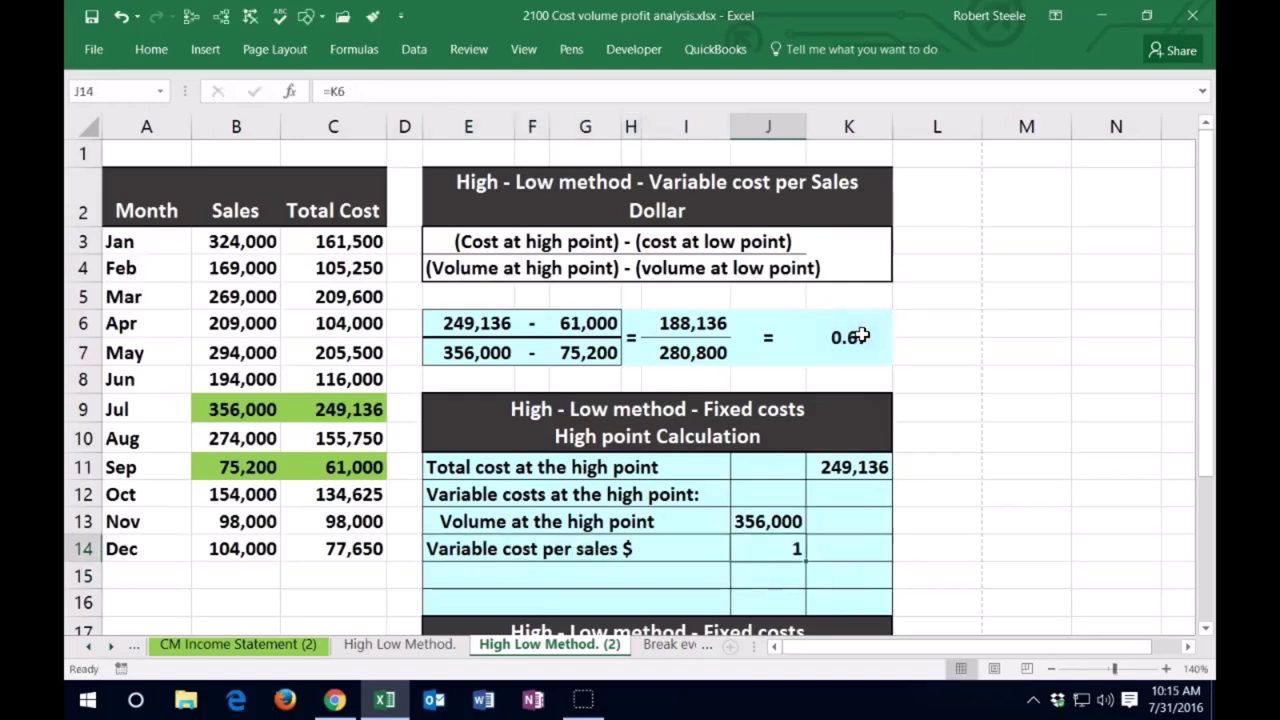
{"action": "left_click", "coordinate": [145, 49]}
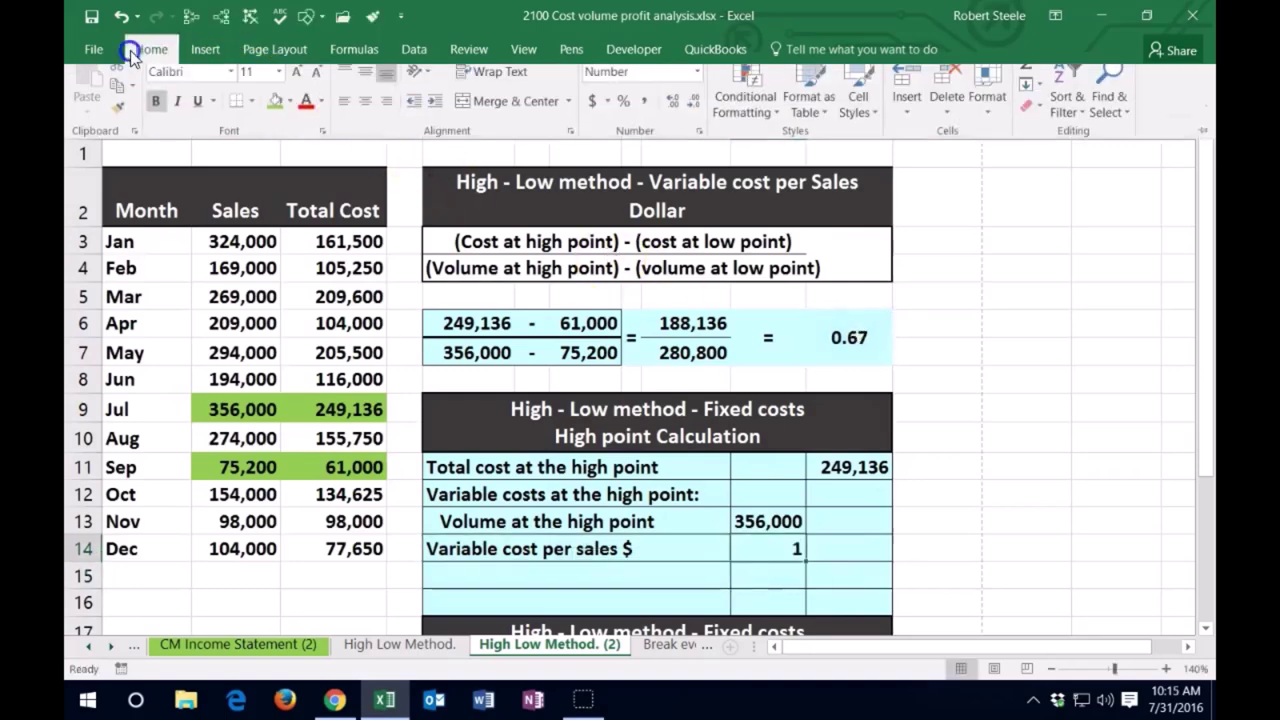
{"action": "left_click", "coordinate": [678, 116]}
{"action": "left_click", "coordinate": [679, 117]}
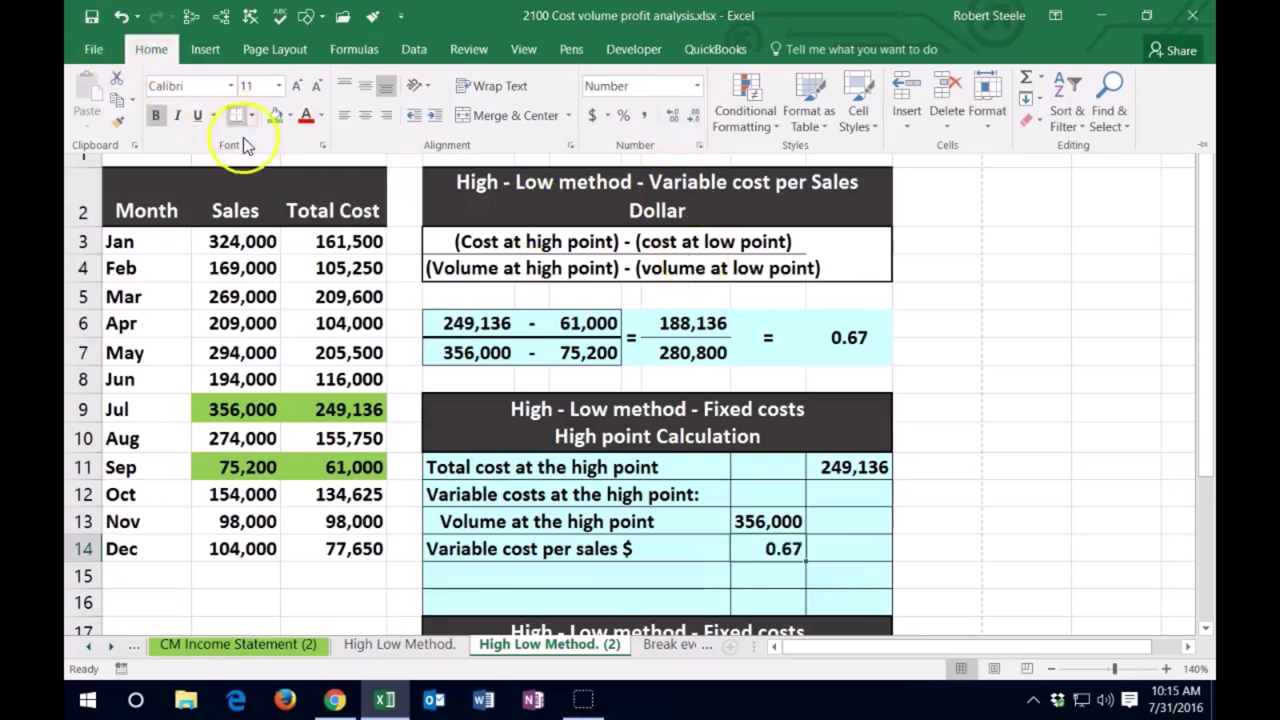
{"action": "left_click", "coordinate": [199, 116]}
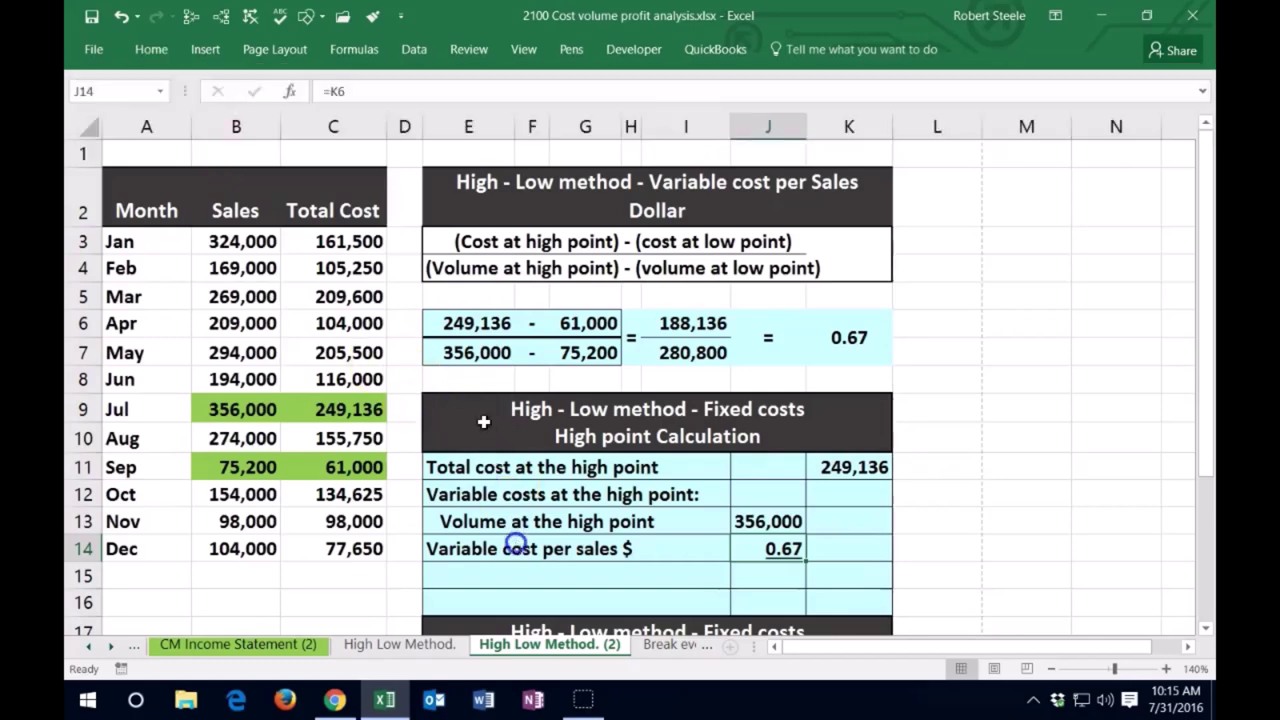
Indent the E14 label "Variable cost per sales $" one level
{"action": "left_click", "coordinate": [514, 551]}
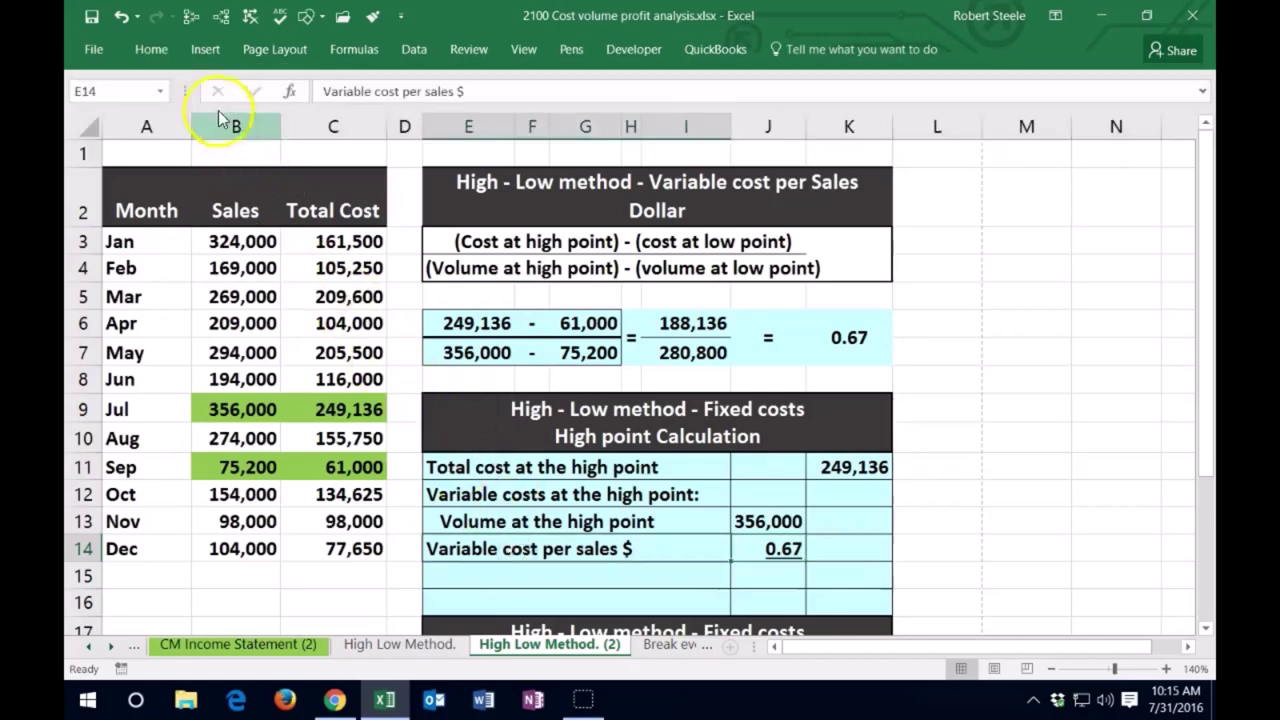
{"action": "left_click", "coordinate": [151, 49]}
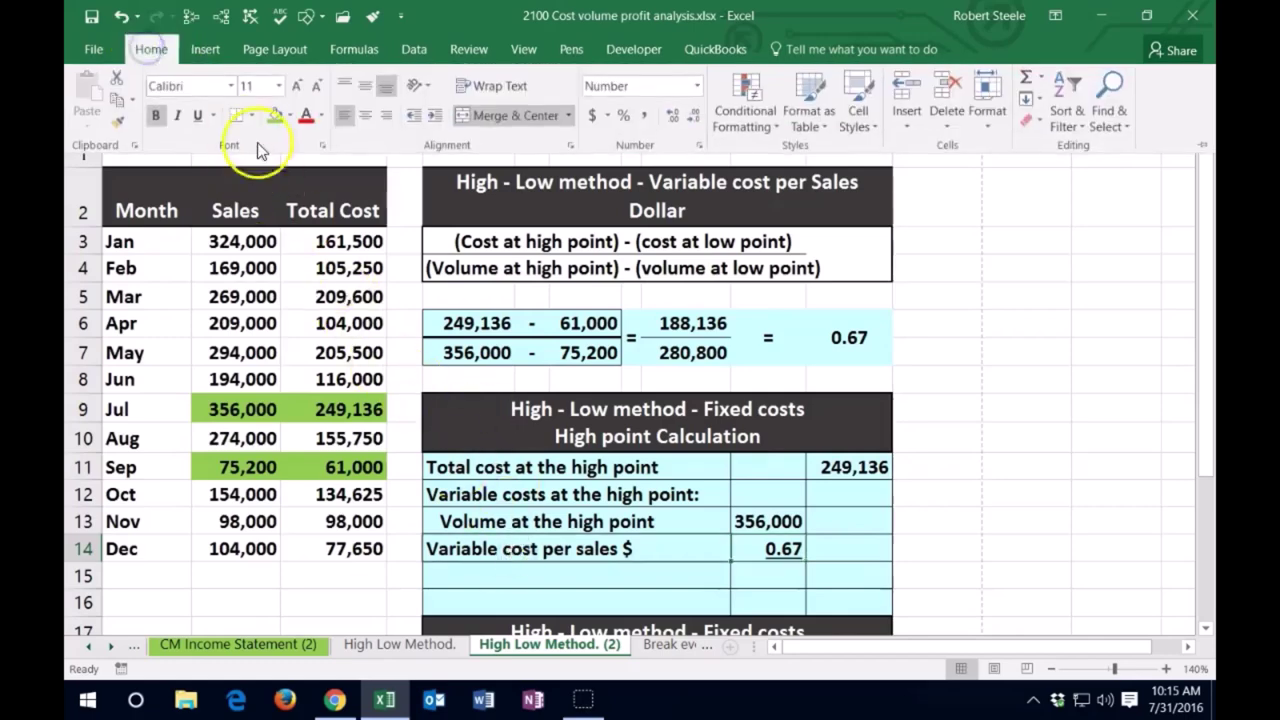
{"action": "left_click", "coordinate": [434, 115]}
Label E15 "Total variable costs at the high point"
{"action": "left_click", "coordinate": [499, 575]}
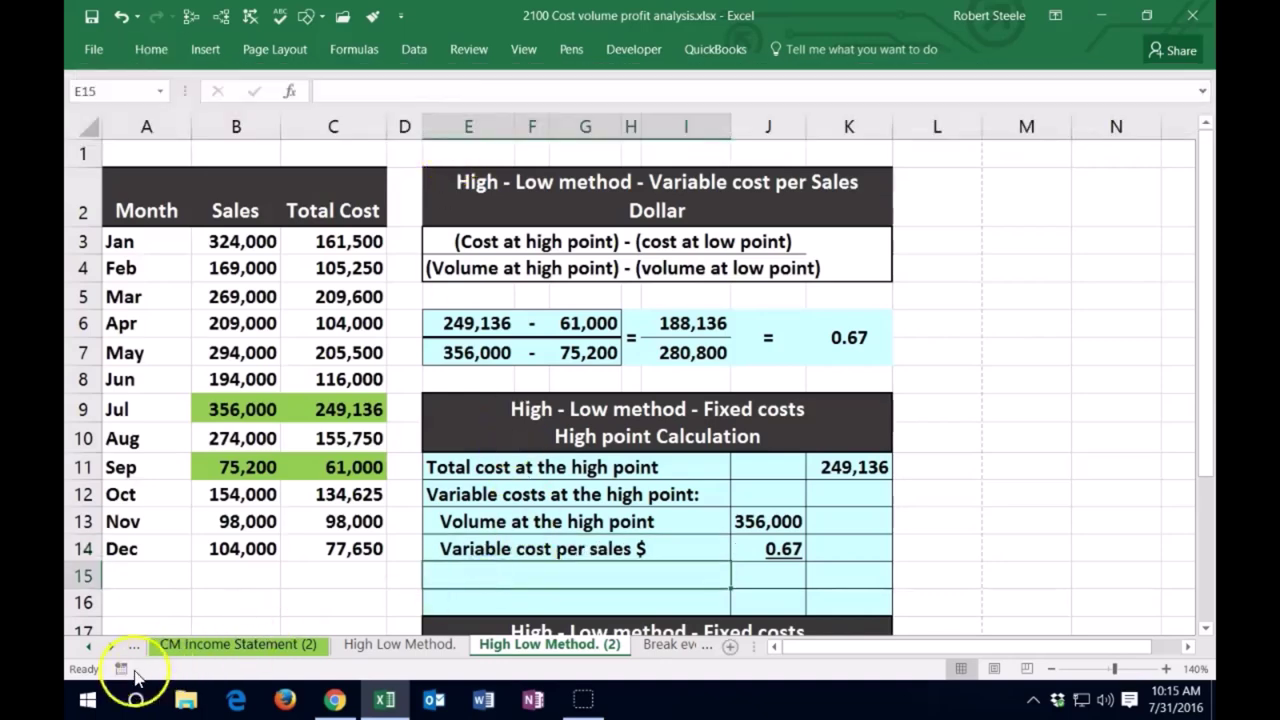
{"action": "type", "text": "Total variable costs at the high point"}
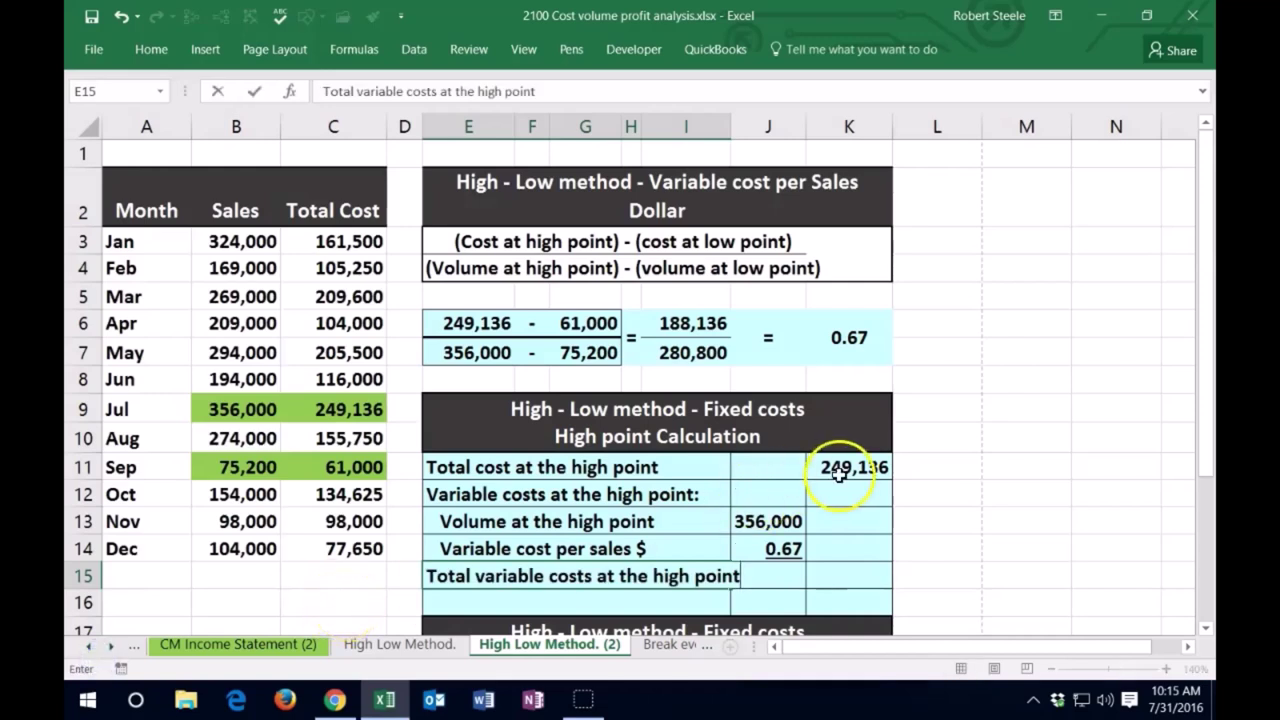
{"action": "key", "text": "Tab"}
{"action": "key", "text": "Tab"}
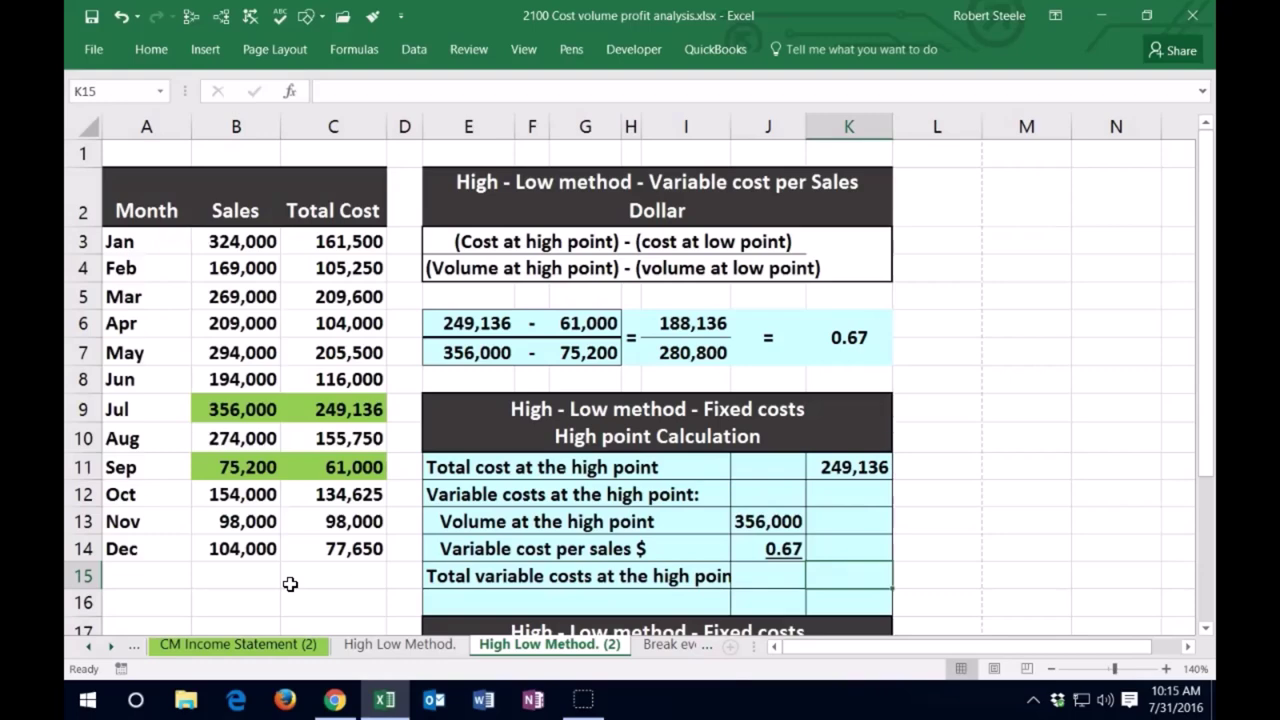
Calculate the total variable costs in K15 as J13*J14 and underline the amount
{"action": "type", "text": "="}
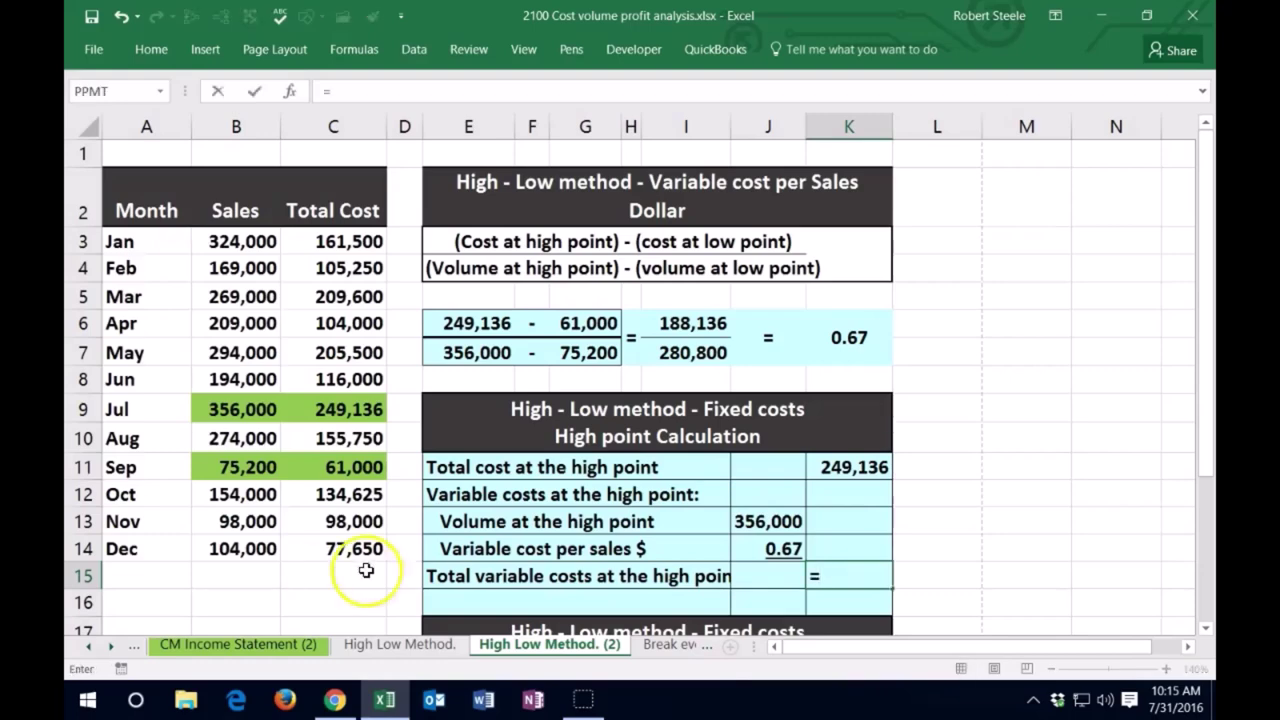
{"action": "left_click", "coordinate": [750, 522]}
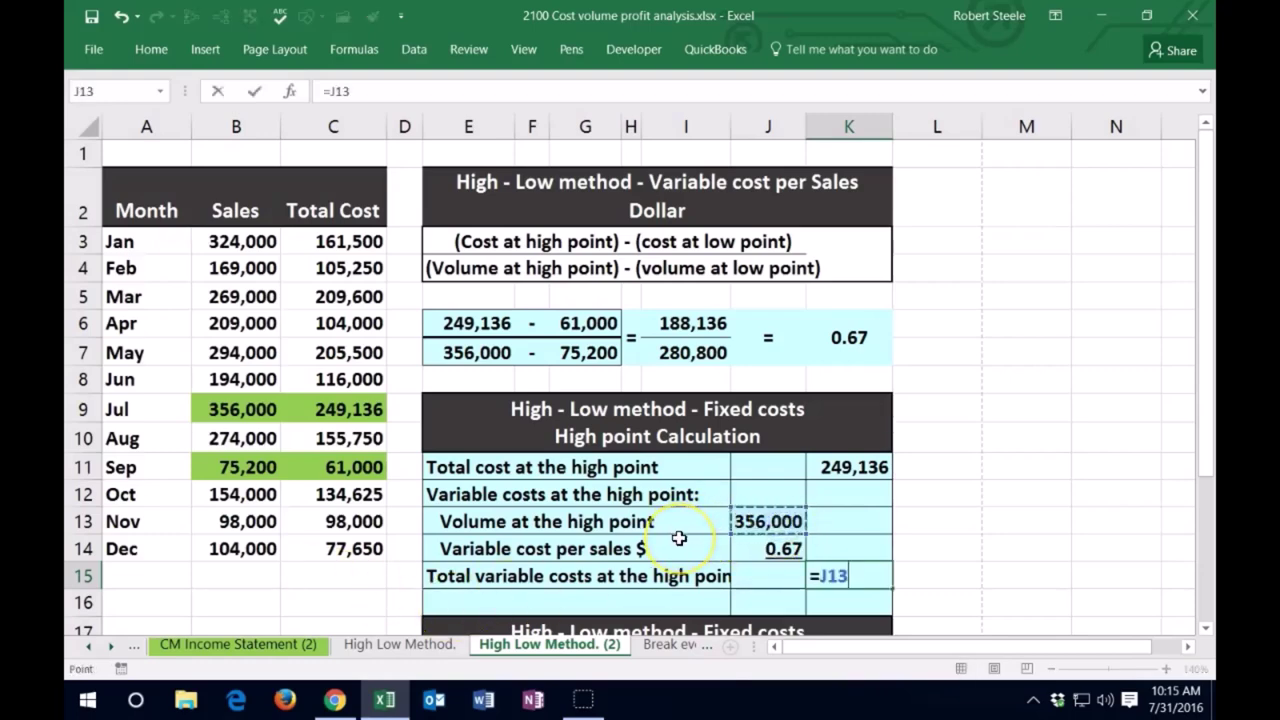
{"action": "type", "text": "*"}
{"action": "left_click", "coordinate": [752, 545]}
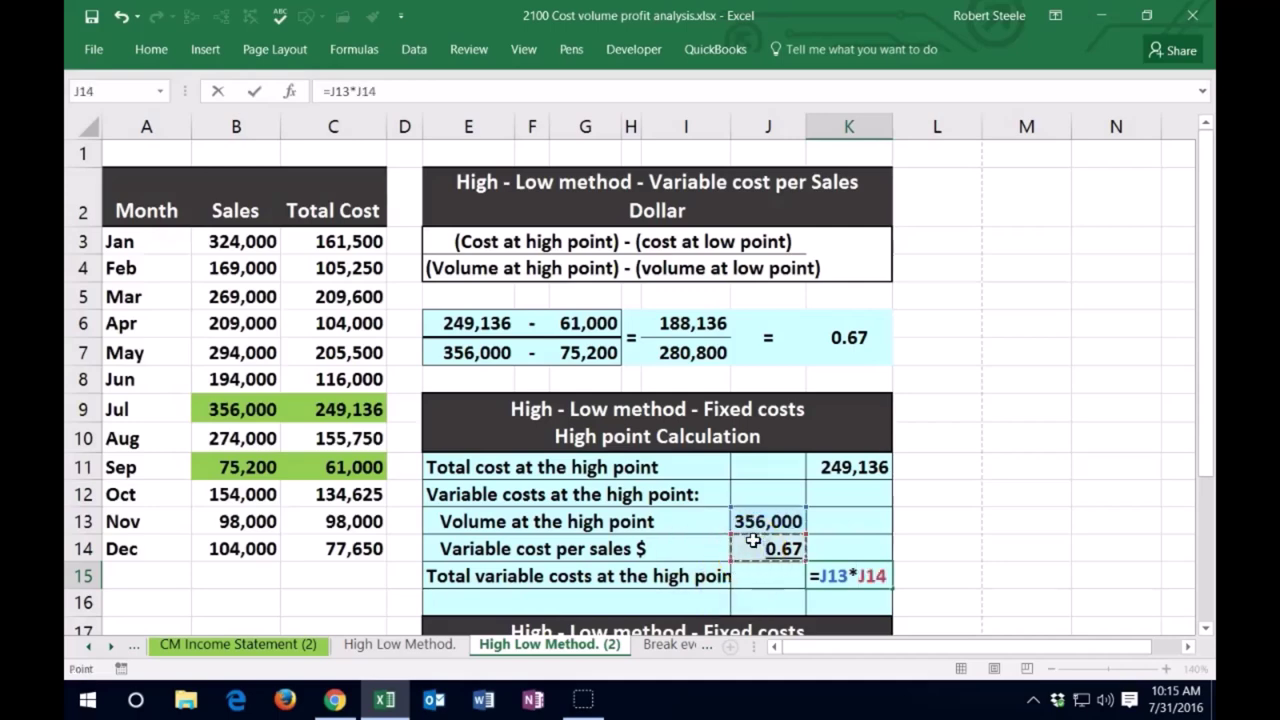
{"action": "key", "text": "Return"}
{"action": "key", "text": "Up"}
{"action": "key", "text": "Right"}
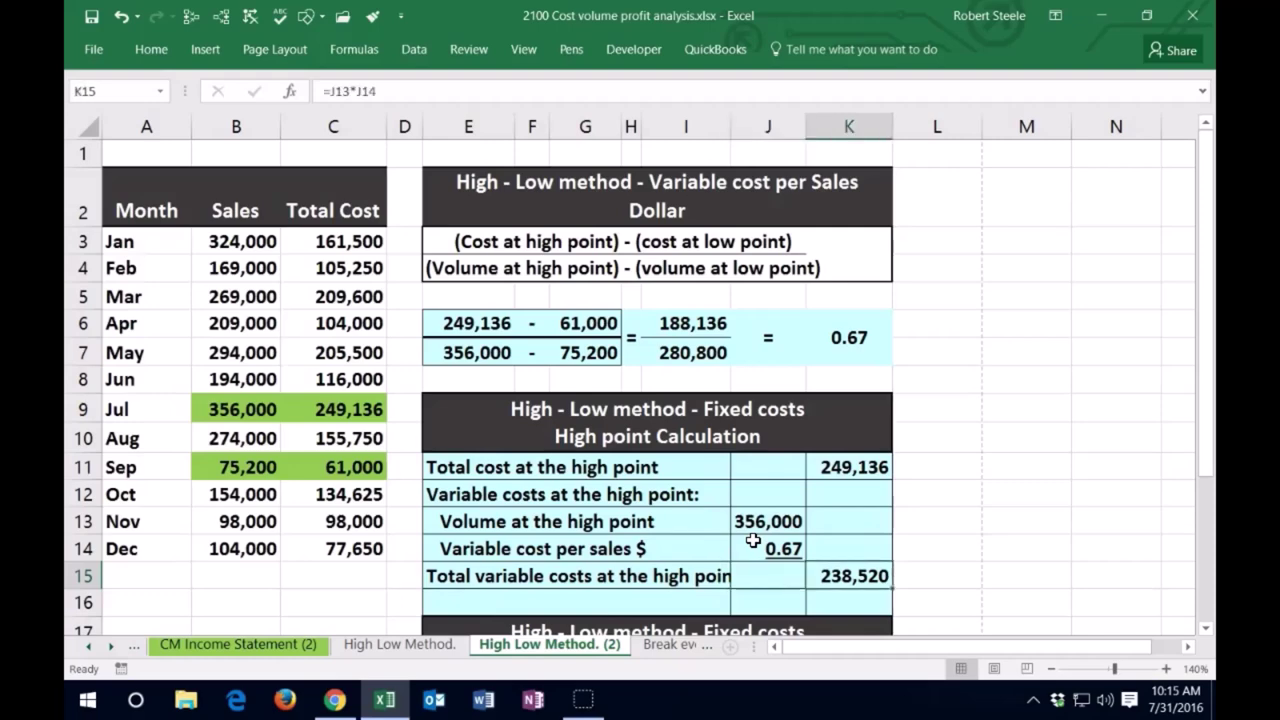
{"action": "left_click", "coordinate": [160, 49]}
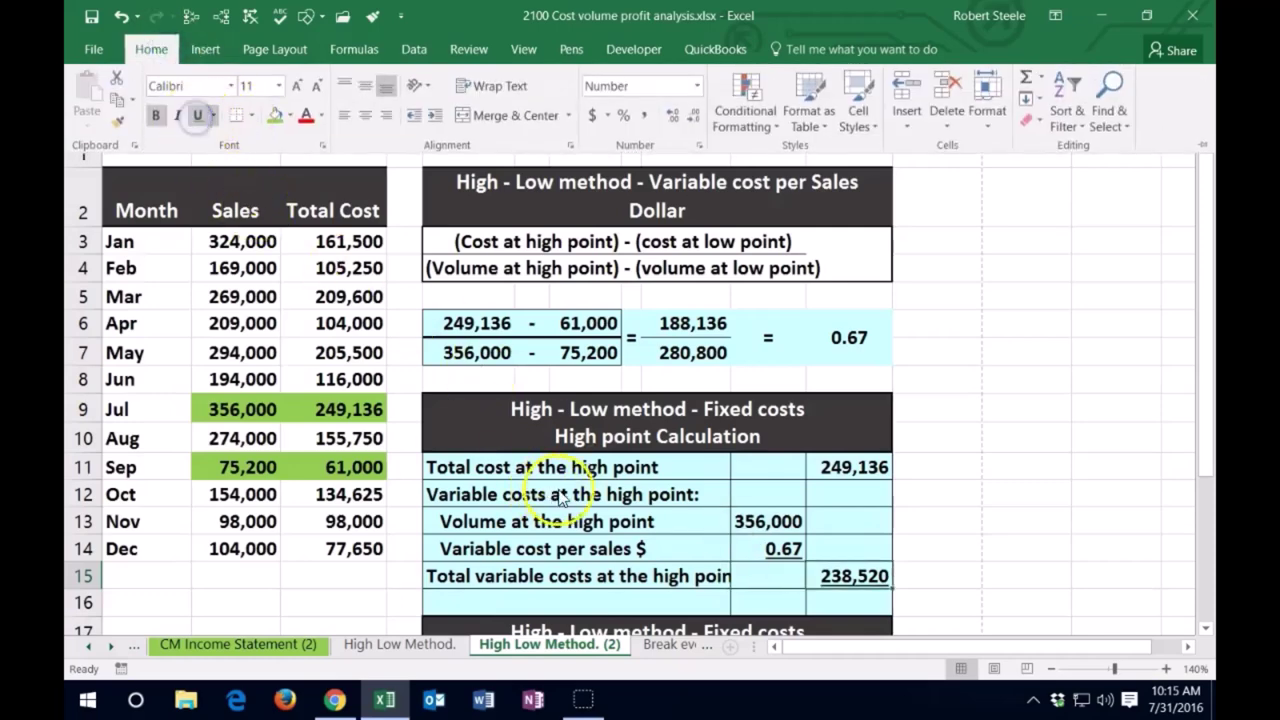
{"action": "left_click", "coordinate": [840, 597]}
Label E16 "Fixed cost" and calculate it in K16 as total cost minus total variable costs, K11-K15
{"action": "left_click", "coordinate": [852, 466]}
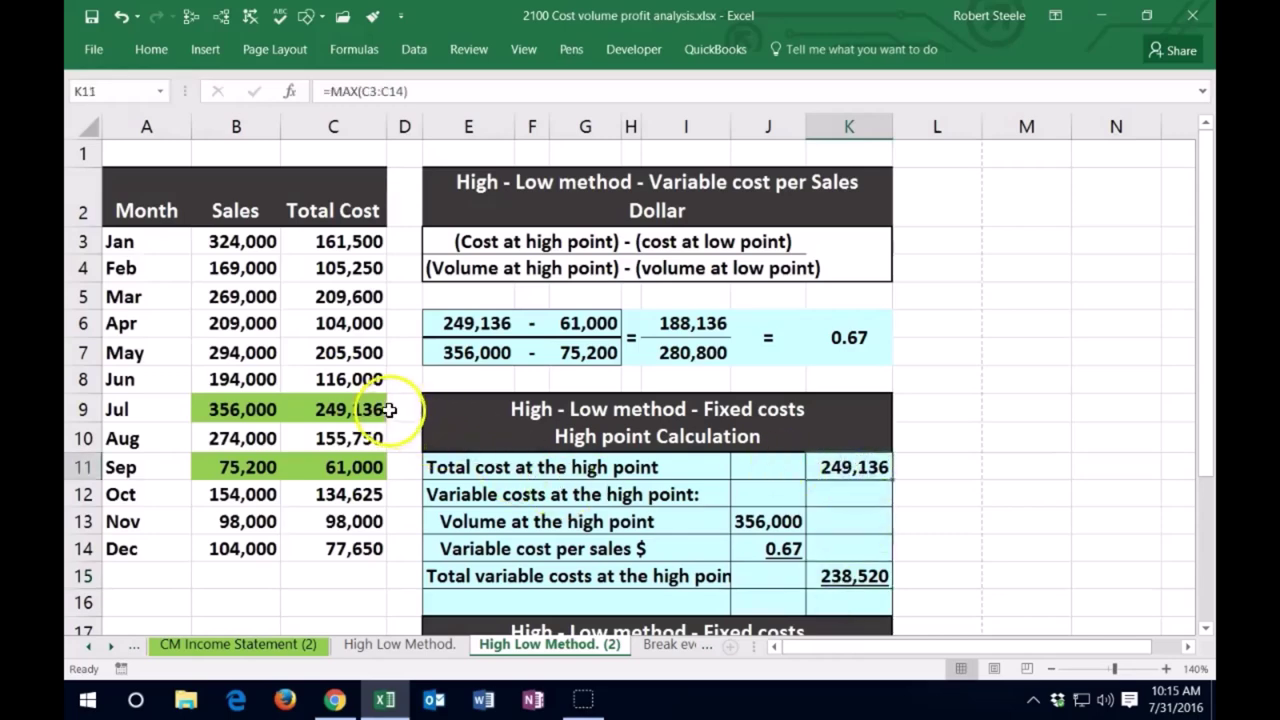
{"action": "left_click", "coordinate": [880, 575]}
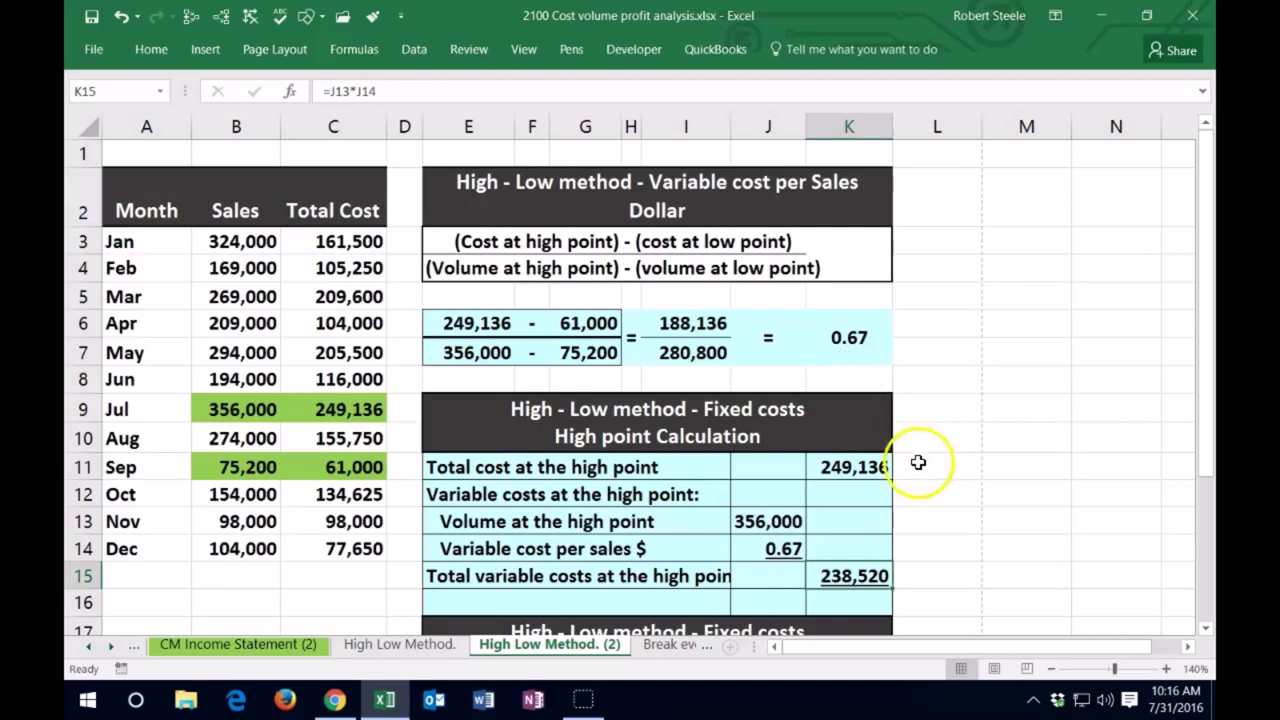
{"action": "left_click", "coordinate": [582, 598]}
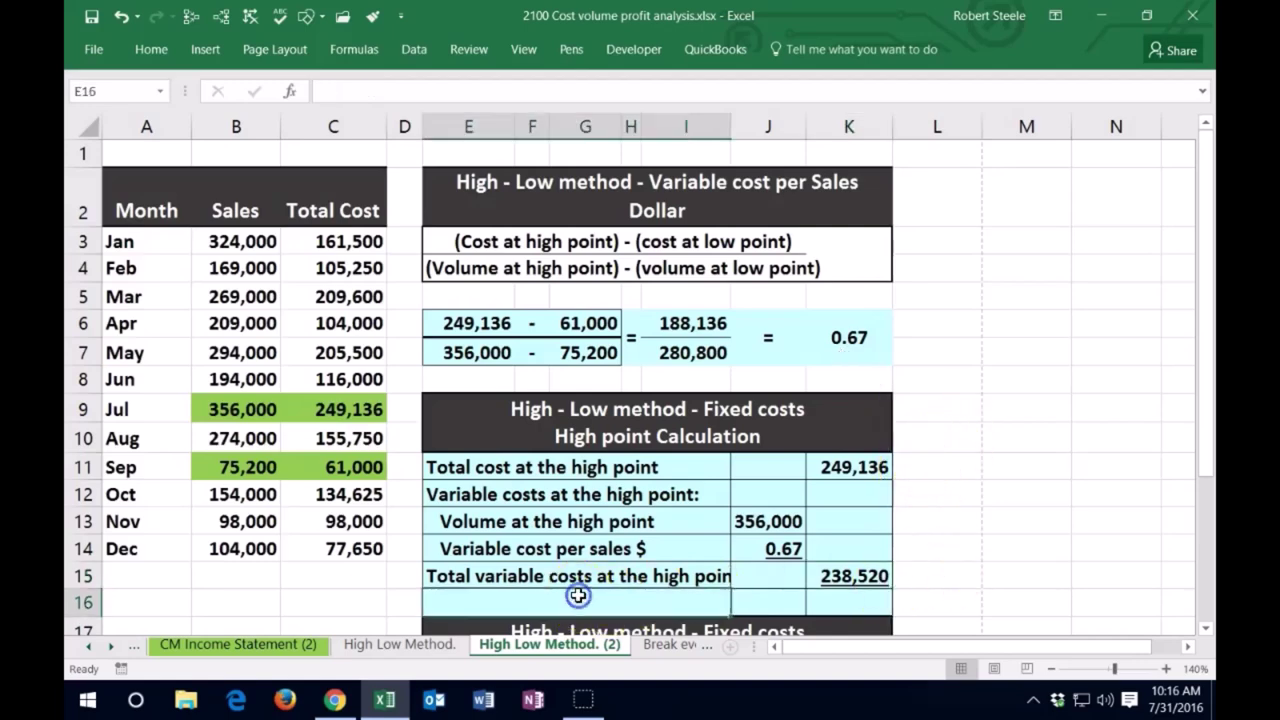
{"action": "type", "text": "Fi"}
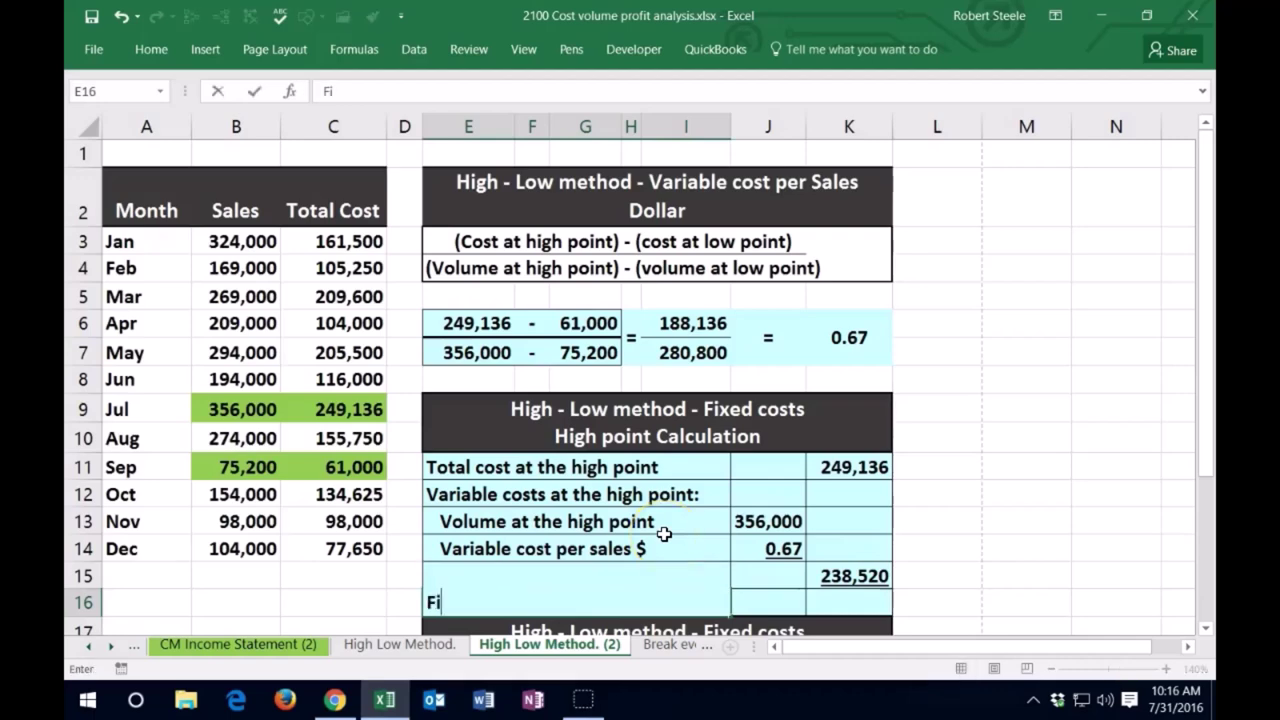
{"action": "type", "text": "xed cost"}
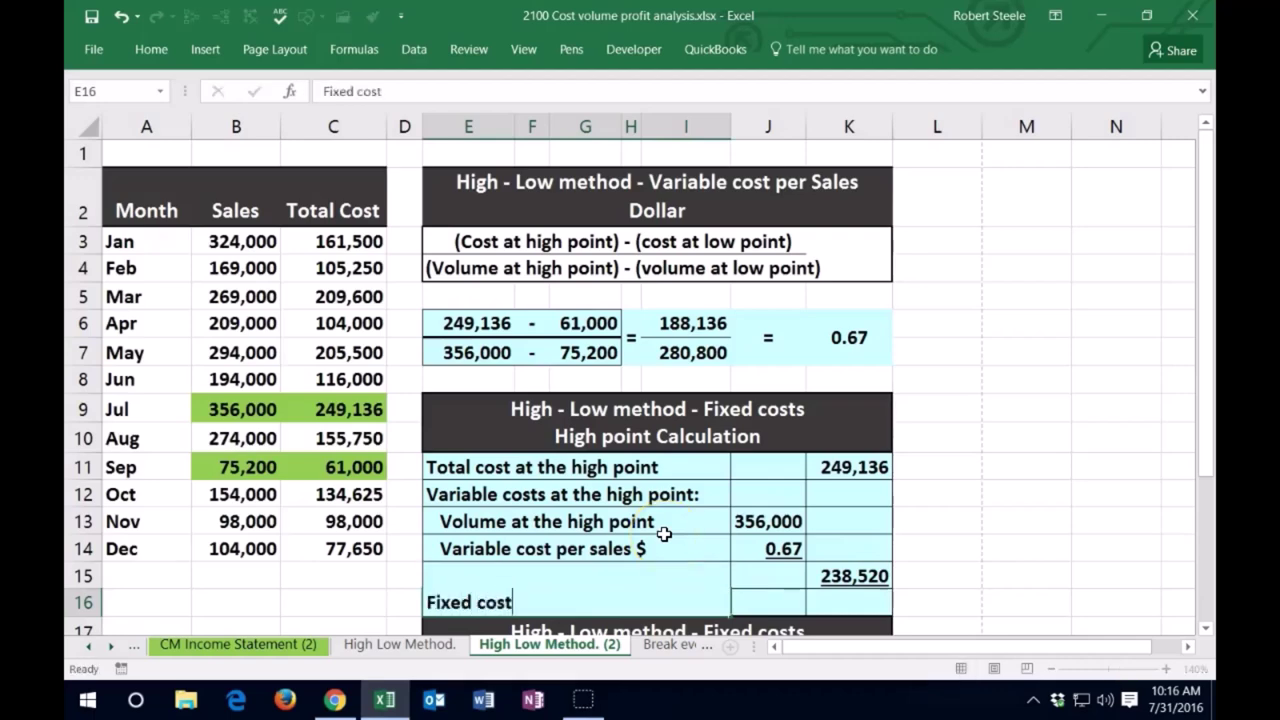
{"action": "key", "text": "Tab"}
{"action": "key", "text": "Tab"}
{"action": "type", "text": "="}
{"action": "left_click", "coordinate": [850, 467]}
{"action": "scroll", "coordinate": [933, 490], "scroll_direction": "down", "scroll_amount": 1}
{"action": "type", "text": "-"}
{"action": "key", "text": "Up"}
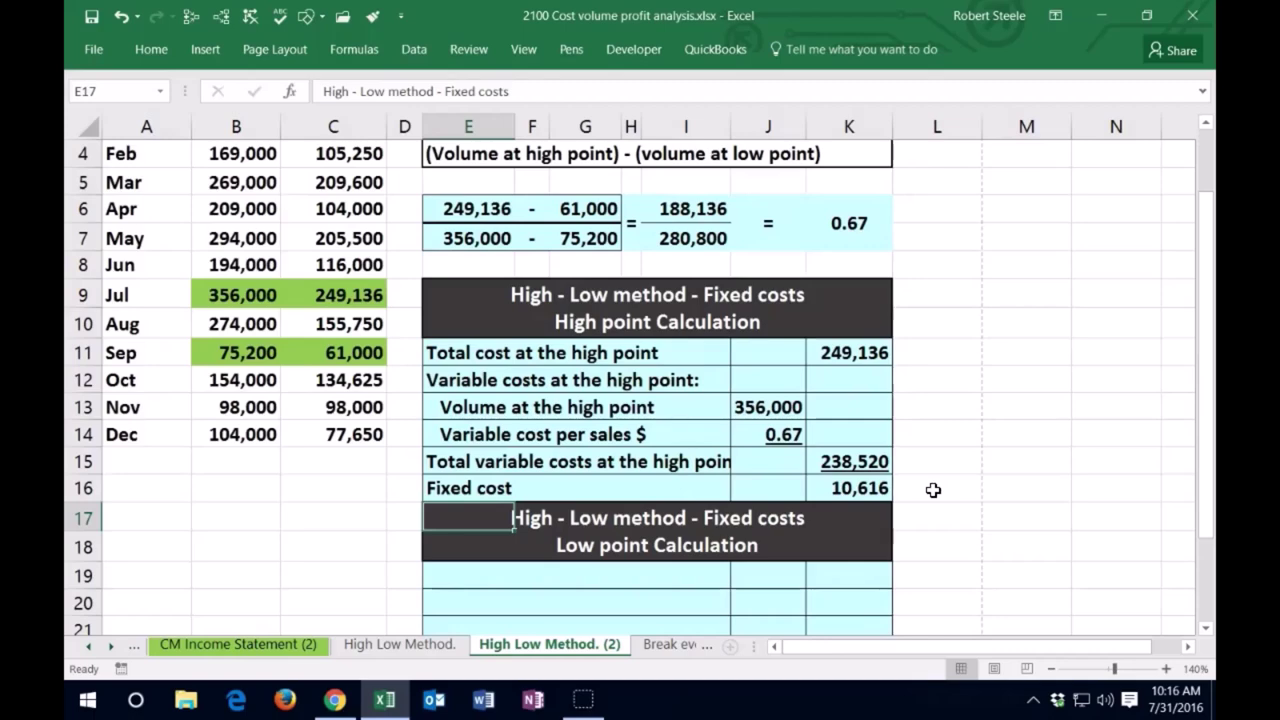
Examine the high point fixed cost calculation in K11:K16 and the highlighted July and September rows of sales and total cost
{"action": "left_click", "coordinate": [855, 488]}
{"action": "left_click", "coordinate": [866, 356]}
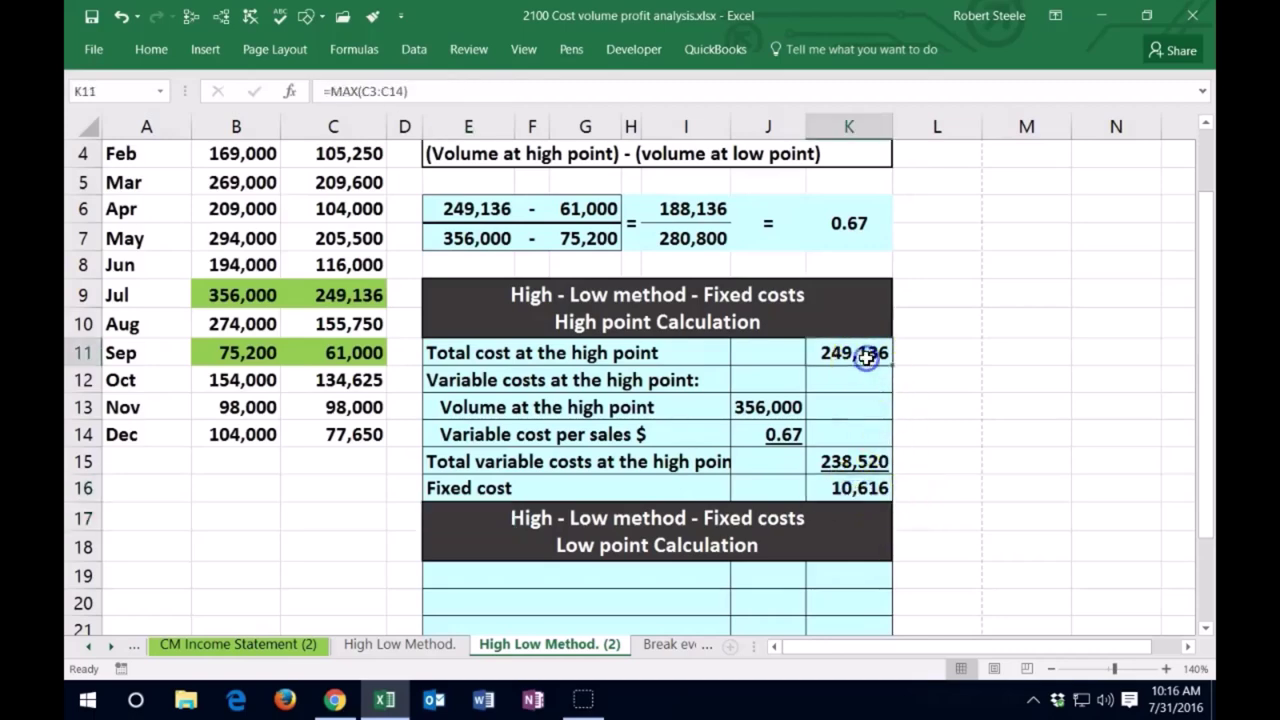
{"action": "left_click", "coordinate": [872, 458]}
{"action": "left_click", "coordinate": [909, 357]}
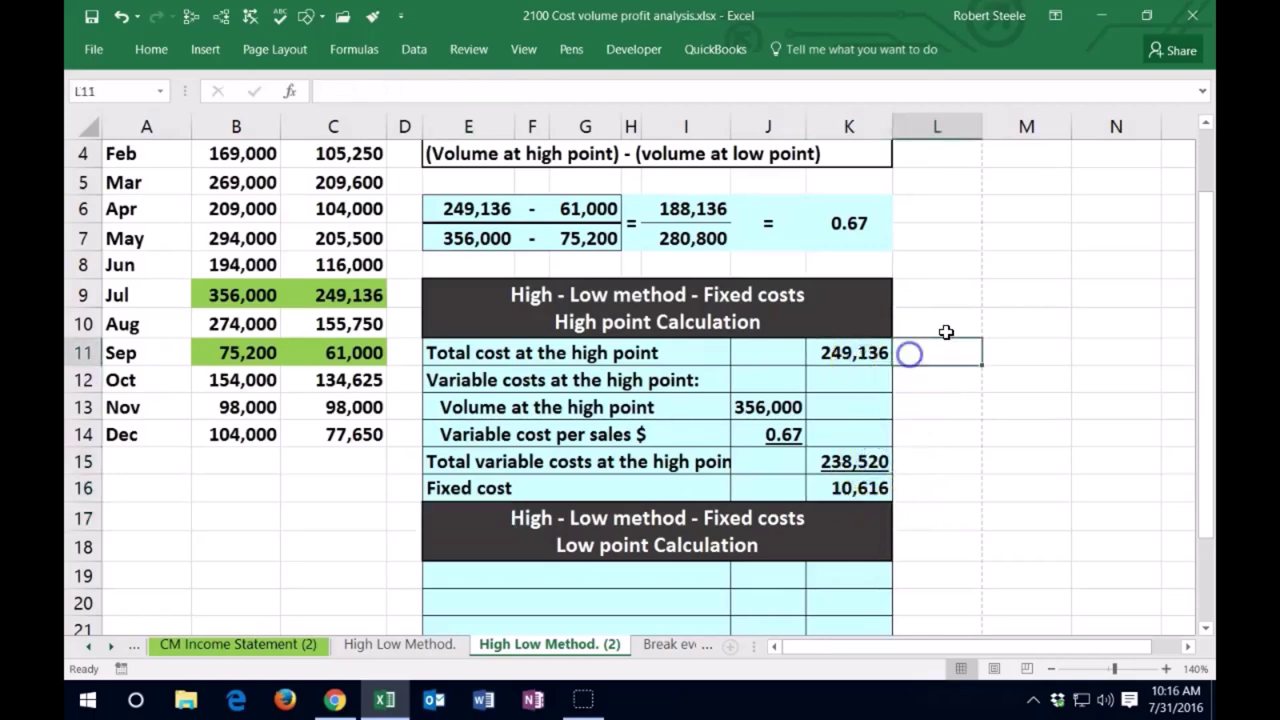
{"action": "key", "text": "Down"}
{"action": "key", "text": "Down"}
{"action": "key", "text": "Down"}
{"action": "key", "text": "Down"}
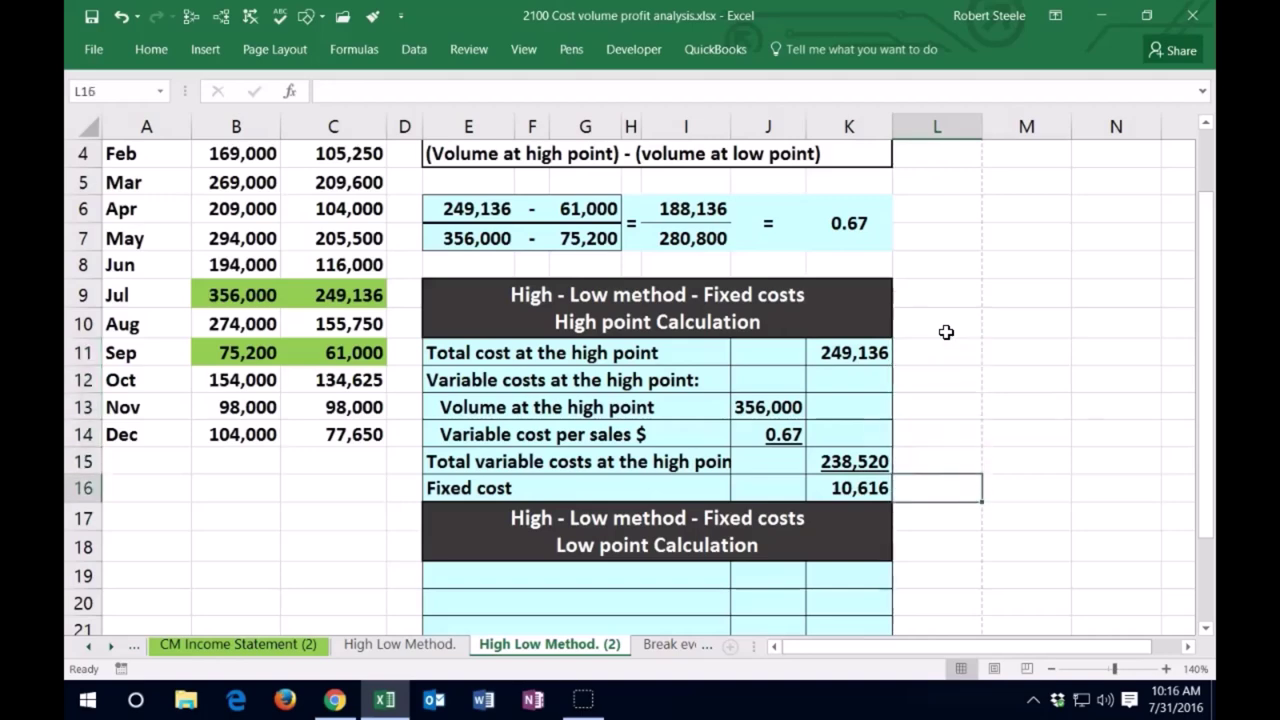
{"action": "key", "text": "Down"}
{"action": "key", "text": "Left"}
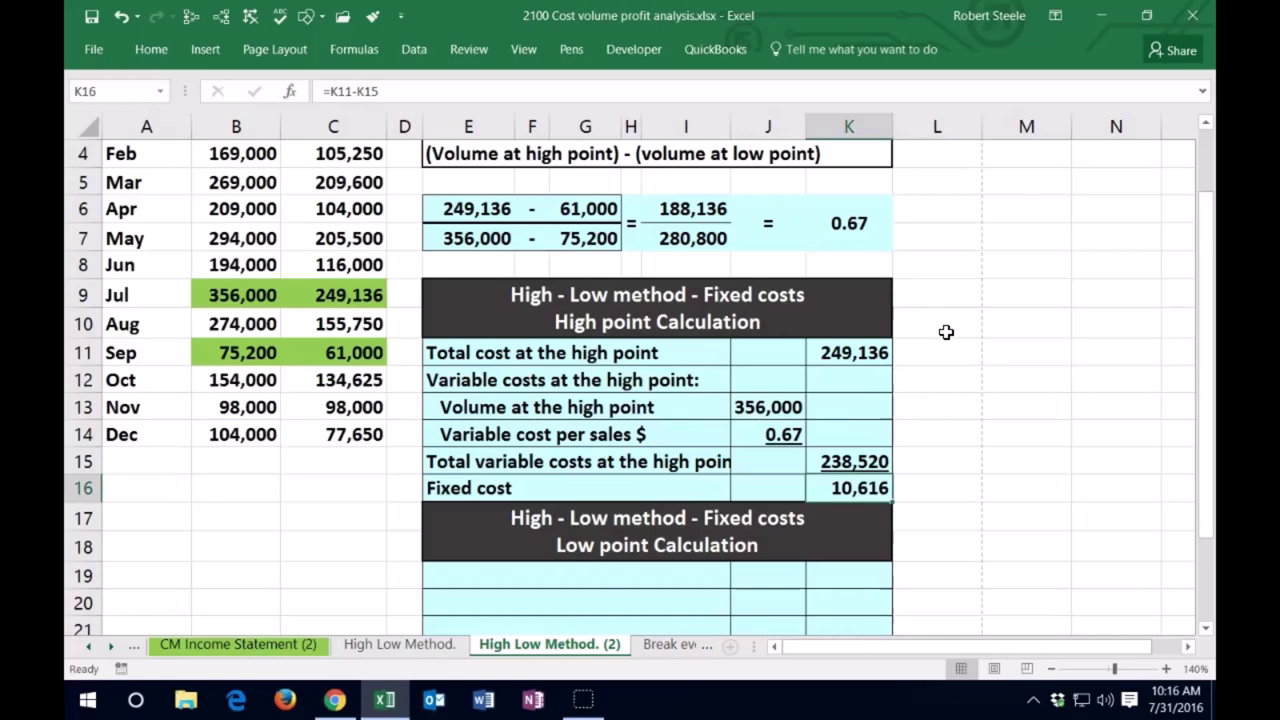
{"action": "left_click_drag", "start_coordinate": [237, 293], "coordinate": [297, 310]}
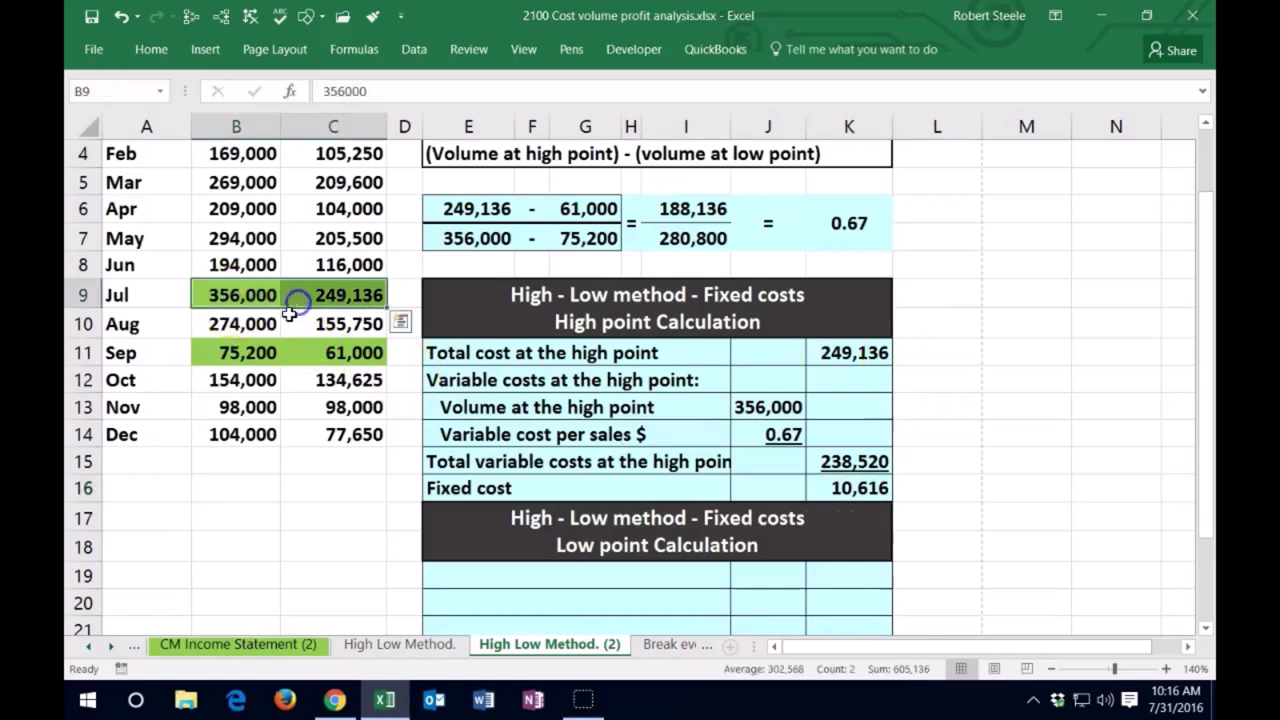
{"action": "left_click_drag", "start_coordinate": [243, 352], "coordinate": [321, 352]}
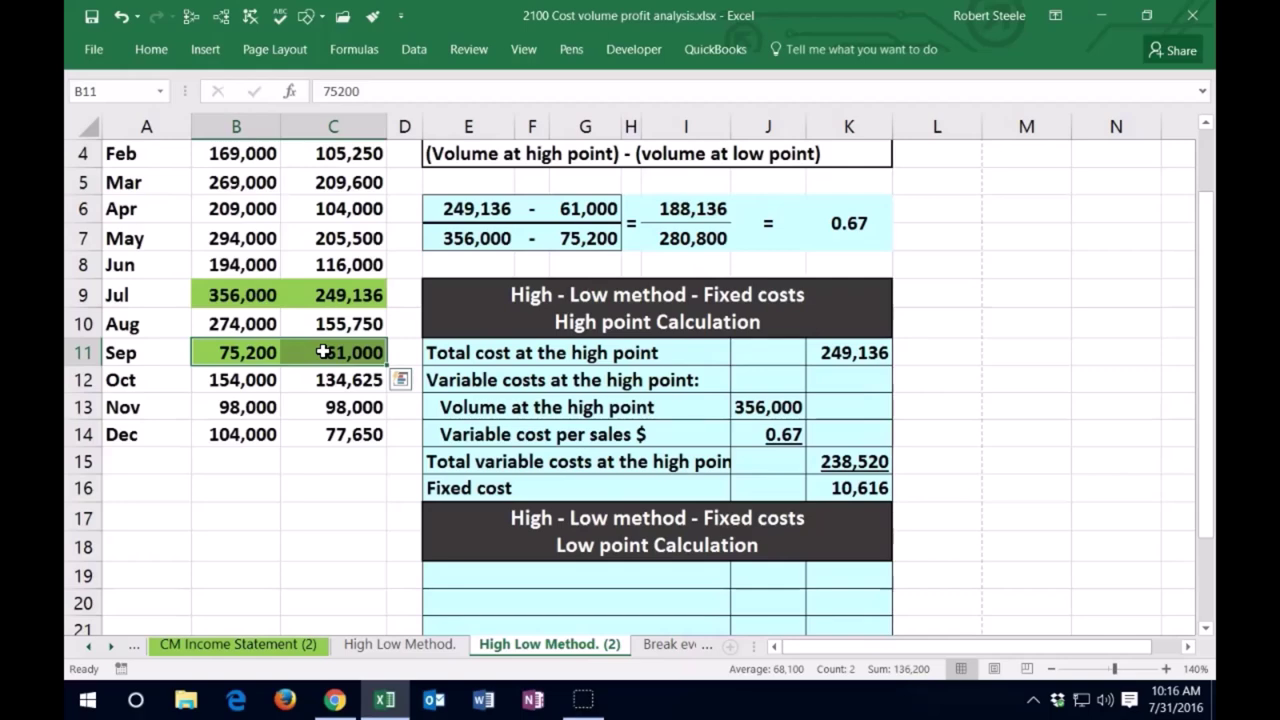
{"action": "left_click", "coordinate": [826, 484]}
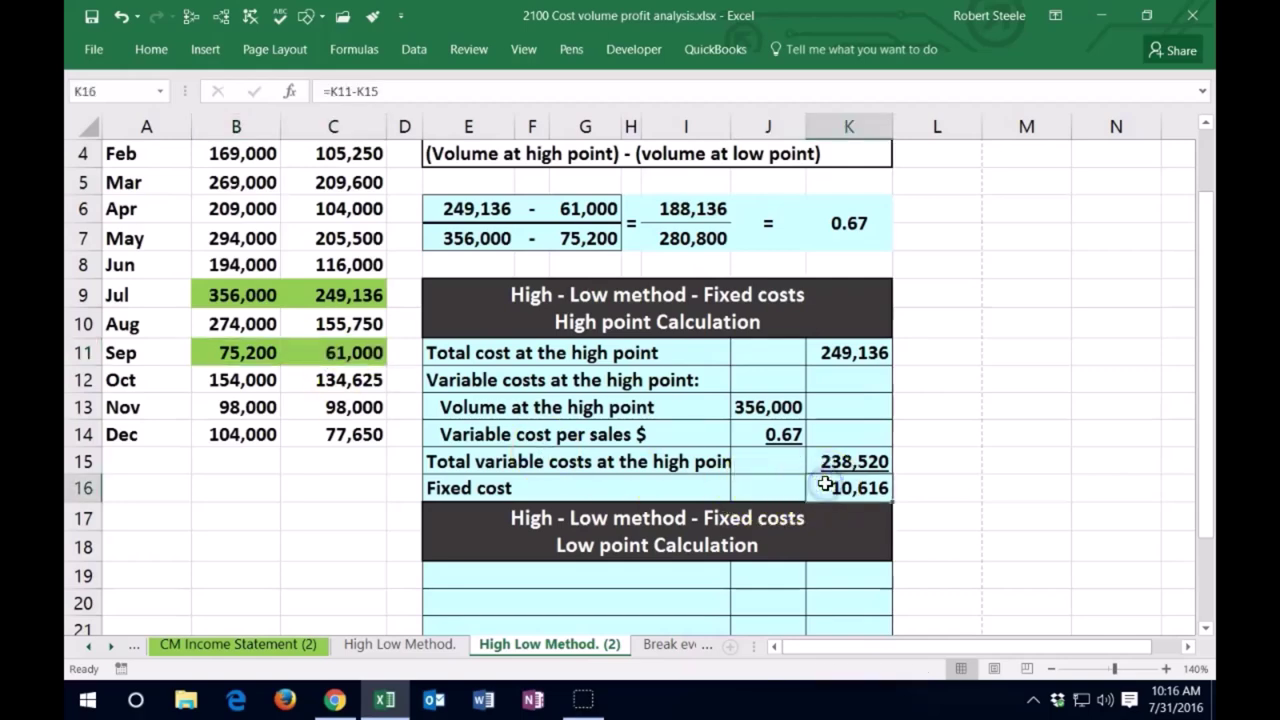
Label E19 "Total cost at the low poin" in the low point calculation
{"action": "scroll", "coordinate": [543, 477], "scroll_direction": "down", "scroll_amount": 1}
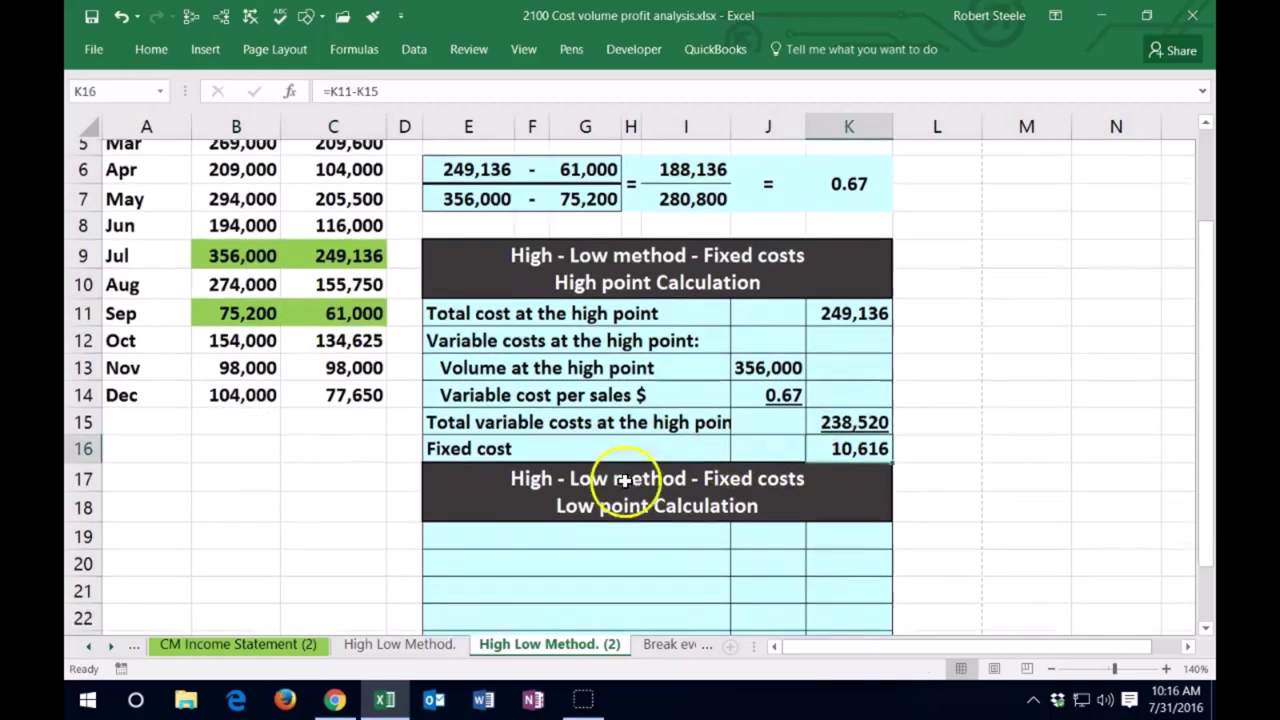
{"action": "left_click", "coordinate": [533, 491]}
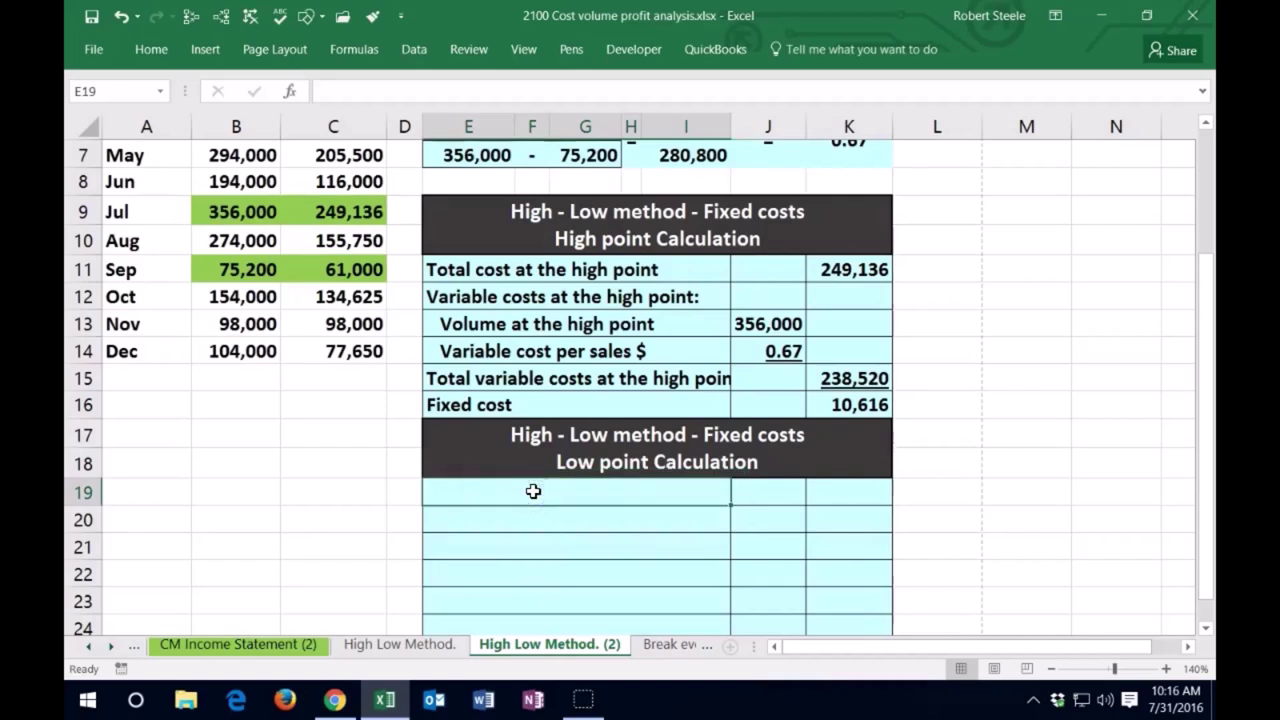
{"action": "left_click", "coordinate": [480, 503]}
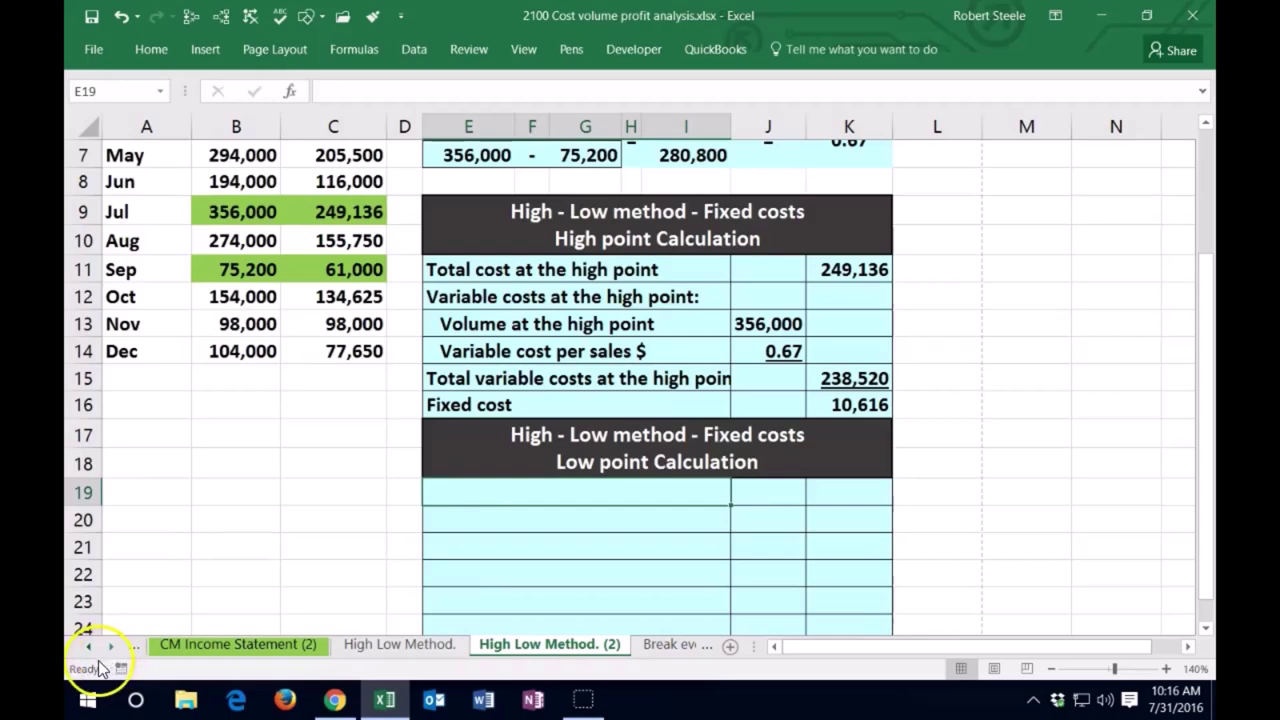
{"action": "type", "text": "Total cost at the low point"}
{"action": "key", "text": "Tab"}
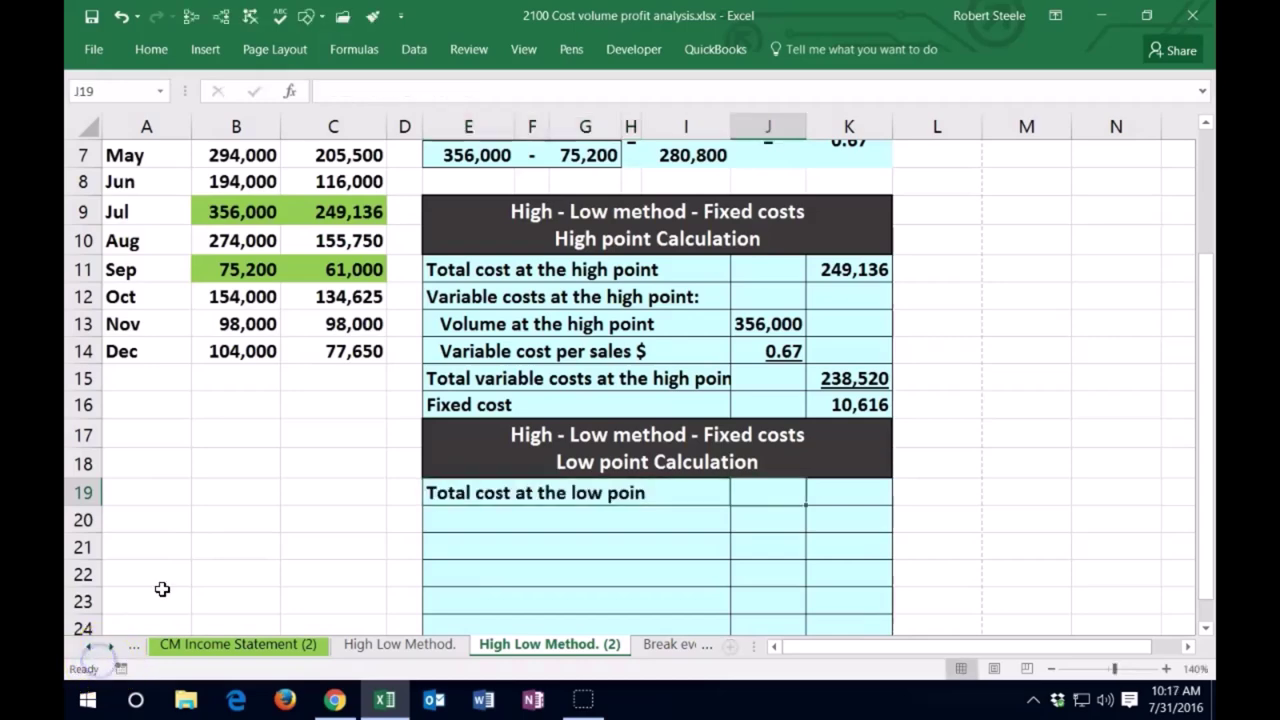
{"action": "key", "text": "Tab"}
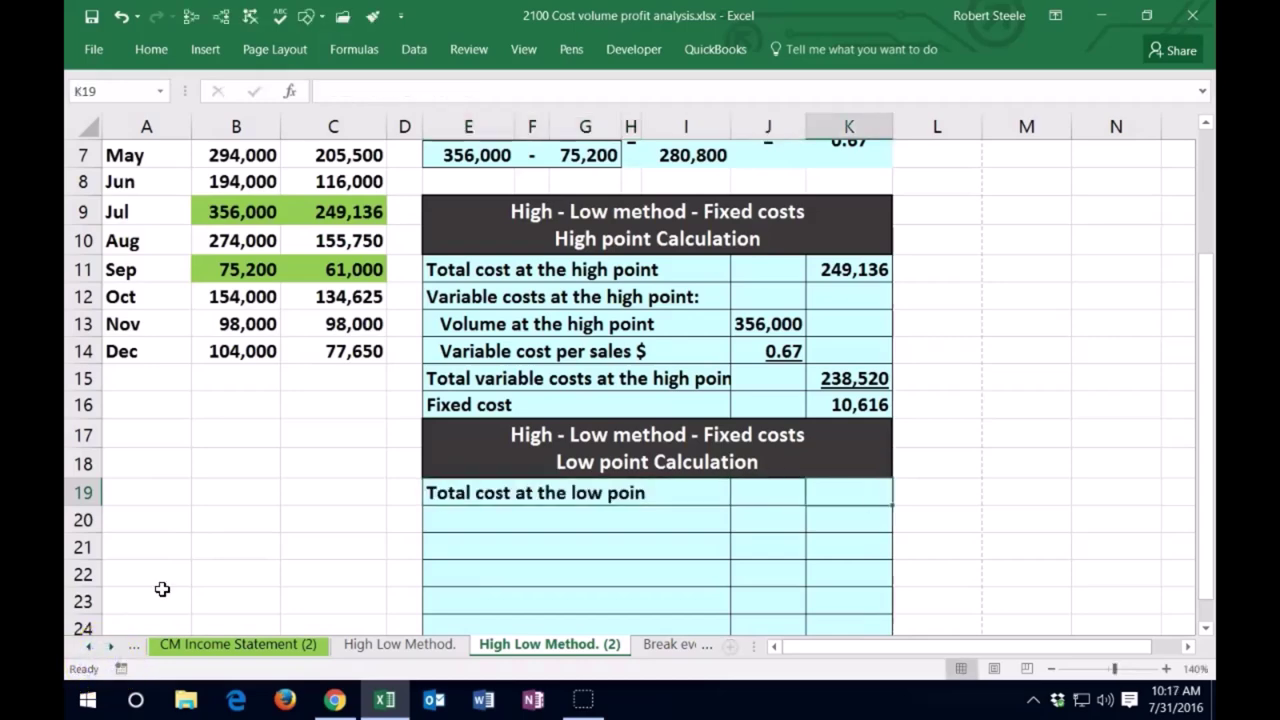
Calculate the total cost at the low point in K19 with MIN over the Total Cost range C3:C14
{"action": "type", "text": "=min"}
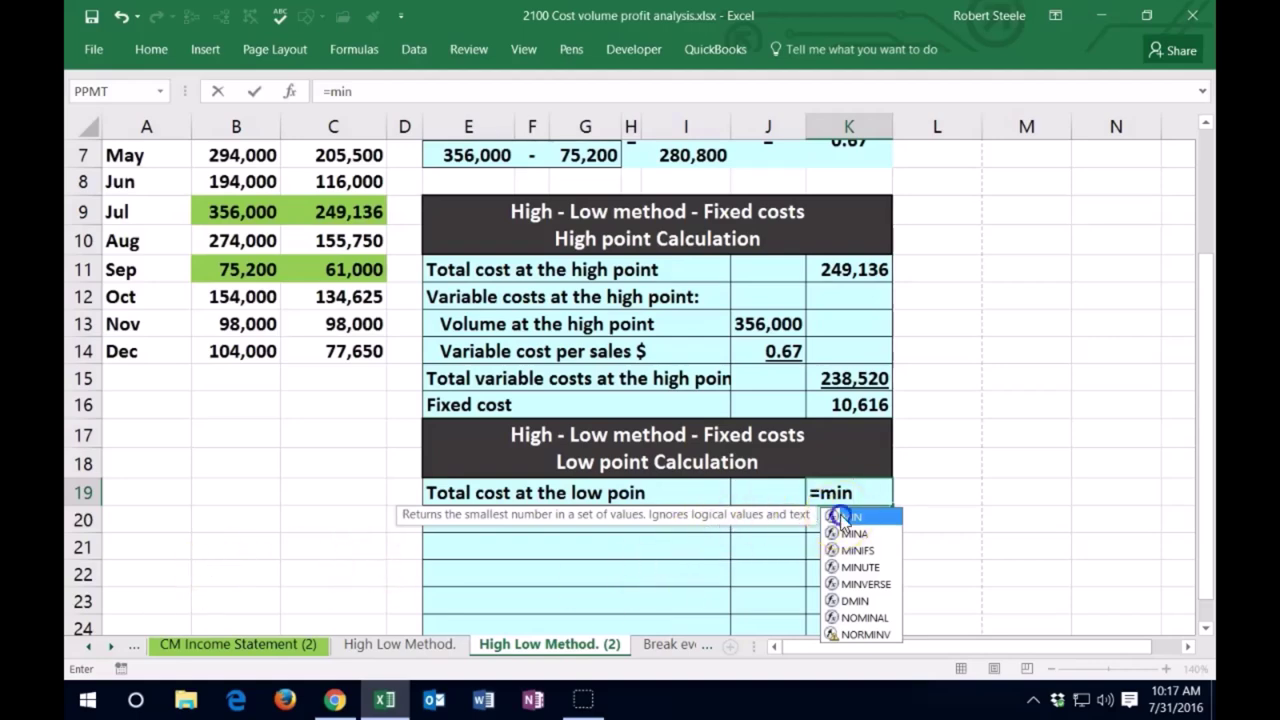
{"action": "key", "text": "Tab"}
{"action": "scroll", "coordinate": [294, 520], "scroll_direction": "up", "scroll_amount": 2}
{"action": "left_click_drag", "start_coordinate": [341, 268], "coordinate": [348, 295]}
{"action": "left_click_drag", "start_coordinate": [343, 244], "coordinate": [335, 548]}
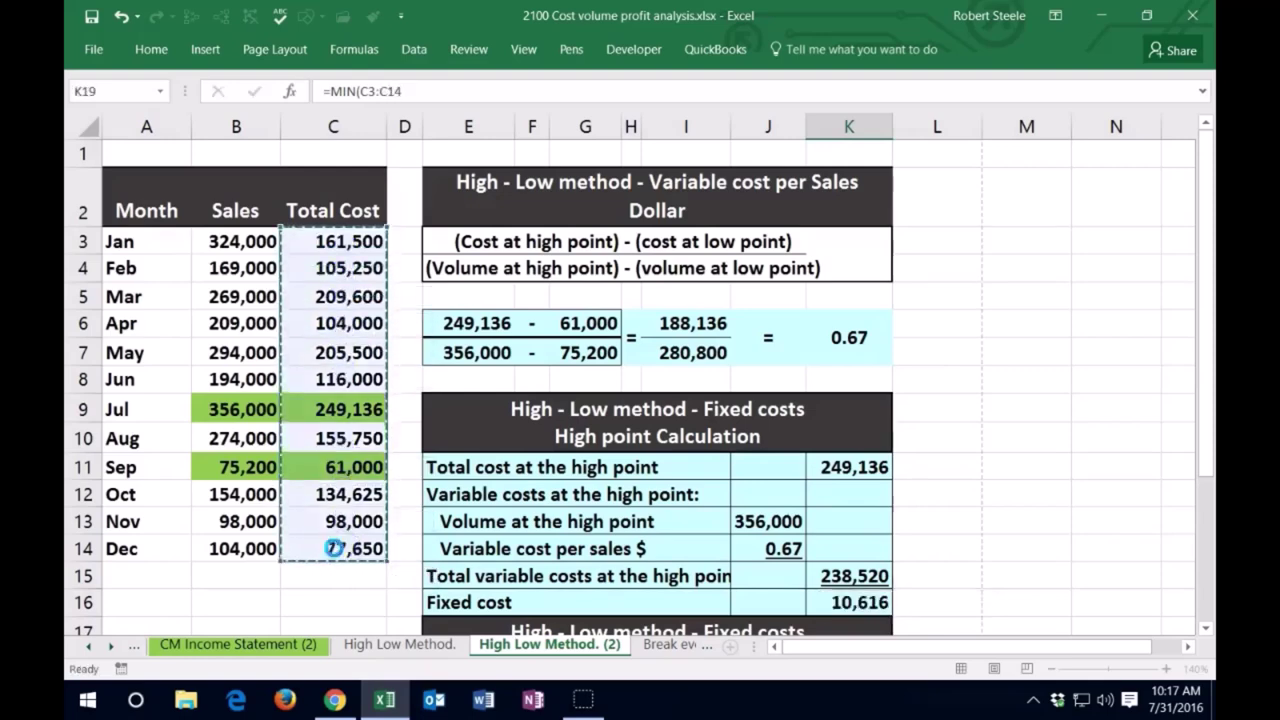
{"action": "key", "text": "Return"}
{"action": "scroll", "coordinate": [335, 545], "scroll_direction": "down", "scroll_amount": 2}
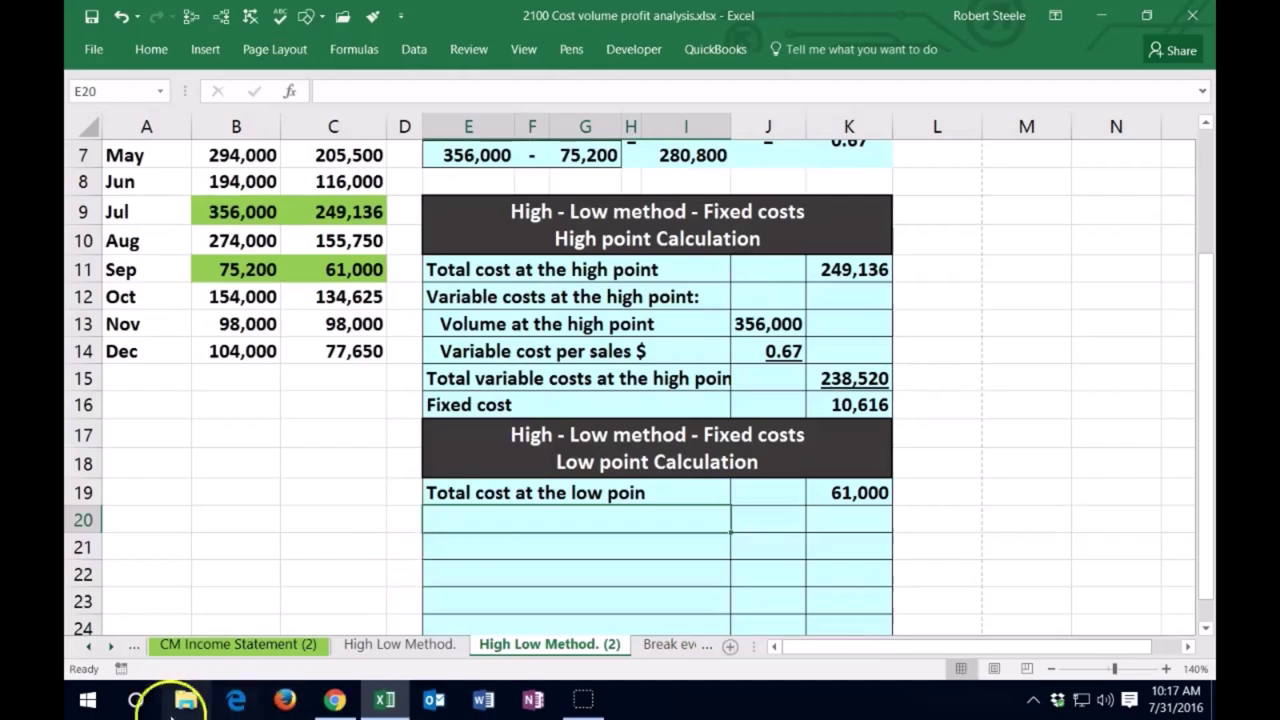
Label E20 "Variable cost at the low point:" and E21 "Volume at the low point" in the low point calculation
{"action": "type", "text": "Variable cost at the low point"}
{"action": "left_click", "coordinate": [697, 516]}
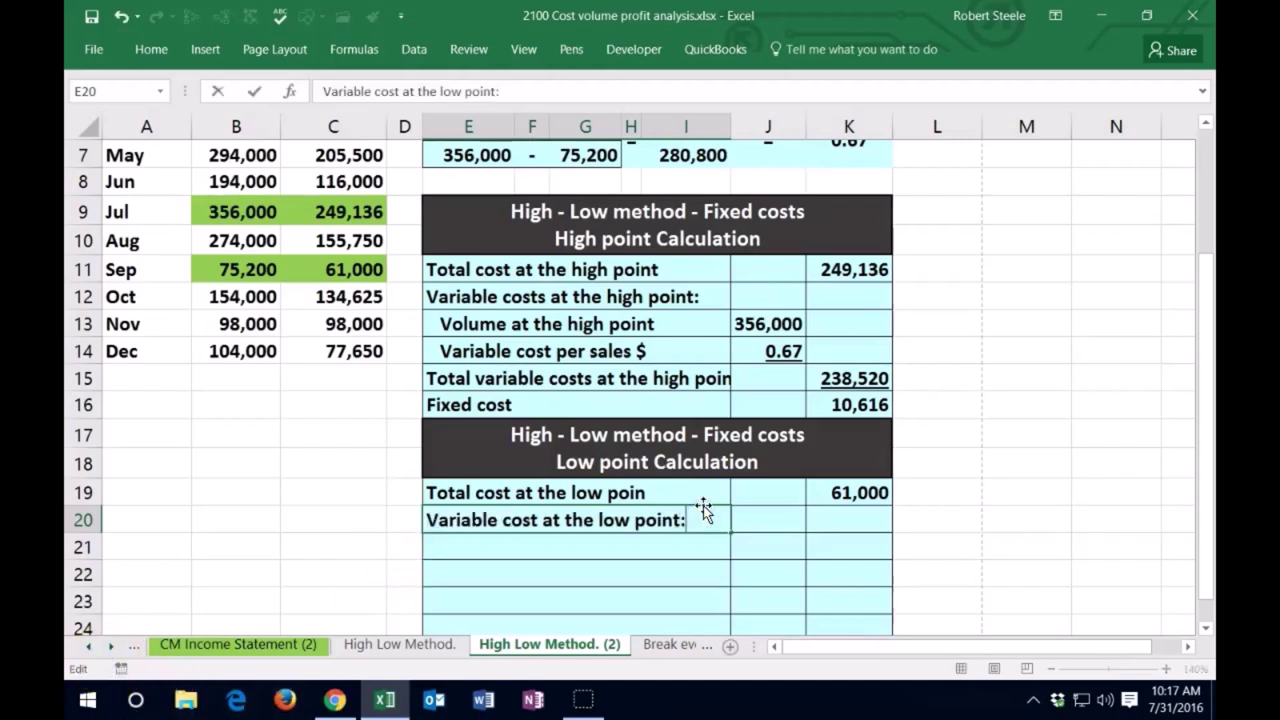
{"action": "type", "text": ":"}
{"action": "key", "text": "Return"}
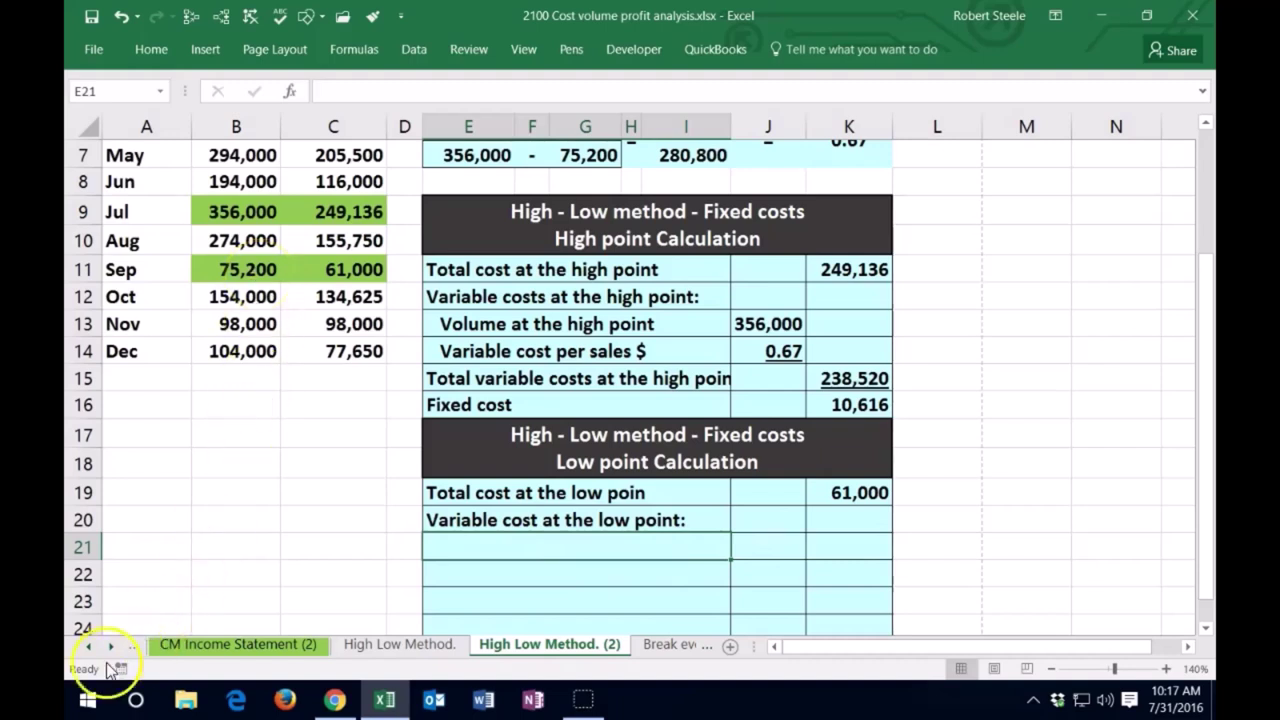
{"action": "type", "text": "Volume at the low point"}
{"action": "key", "text": "Tab"}
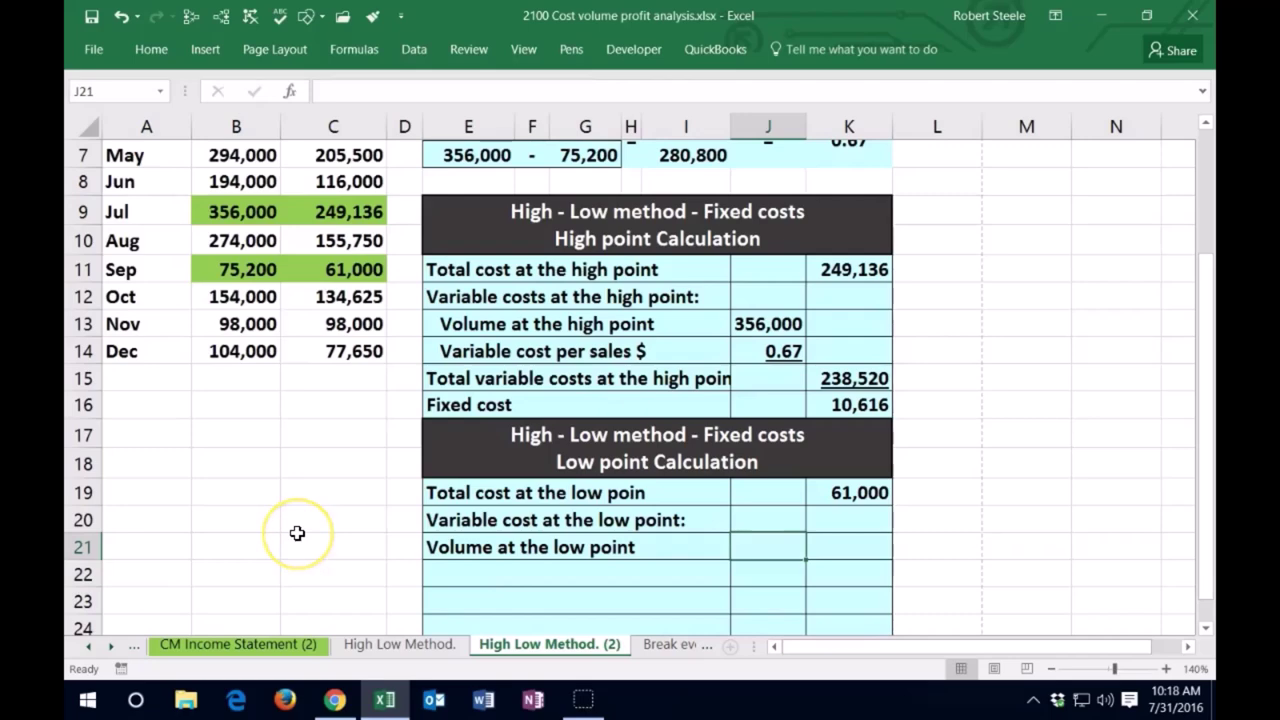
Calculate the volume at the low point in J21 with MIN over the Sales range B3:B14
{"action": "scroll", "coordinate": [294, 531], "scroll_direction": "up", "scroll_amount": 1}
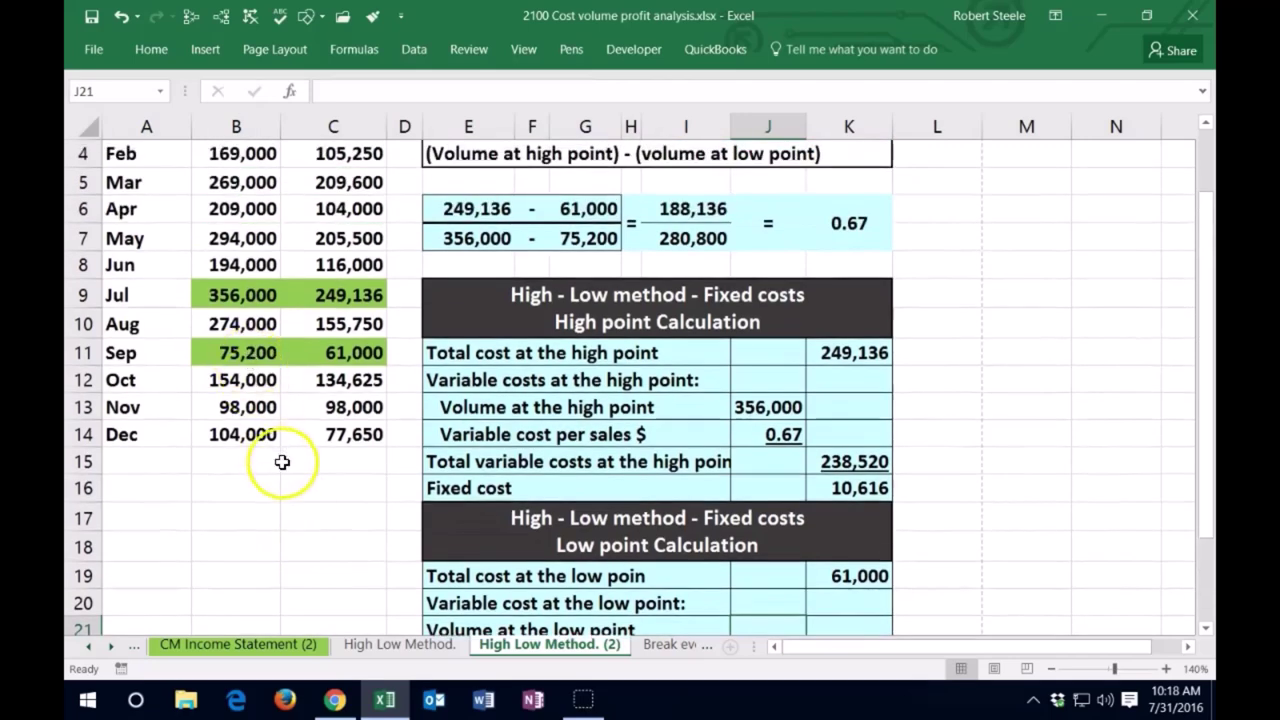
{"action": "scroll", "coordinate": [279, 461], "scroll_direction": "down", "scroll_amount": 1}
{"action": "type", "text": "="}
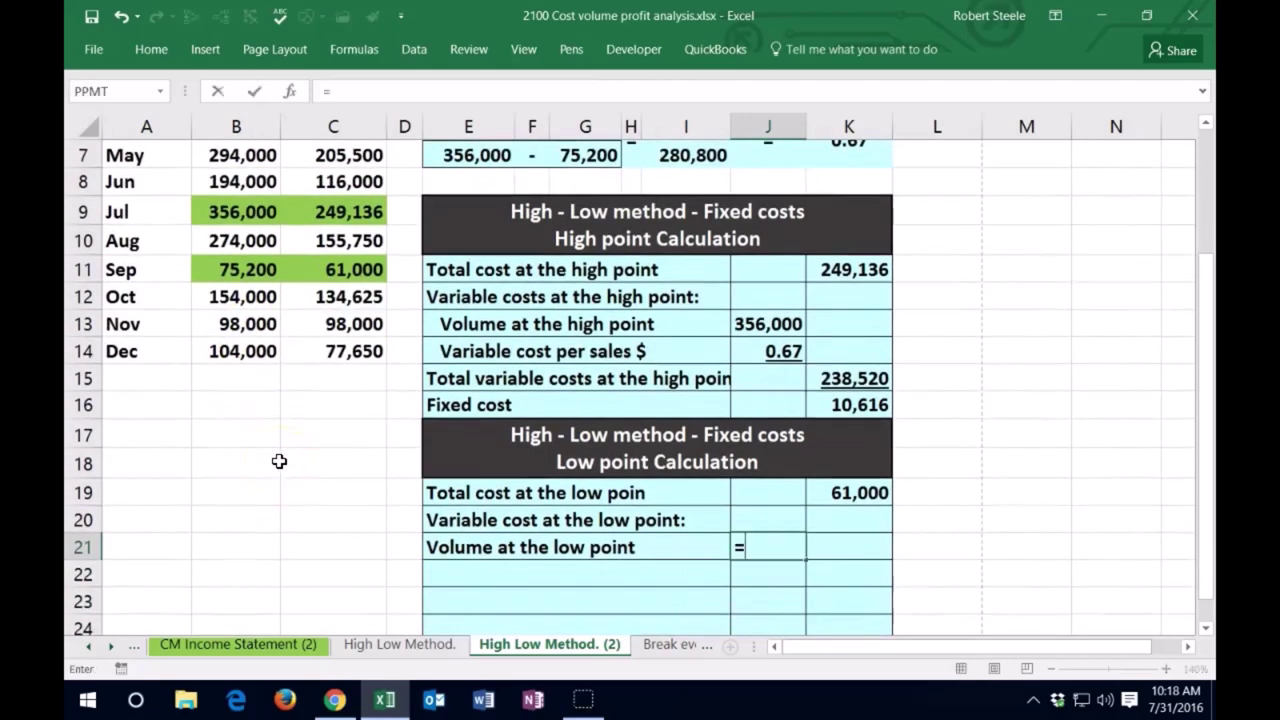
{"action": "type", "text": "min("}
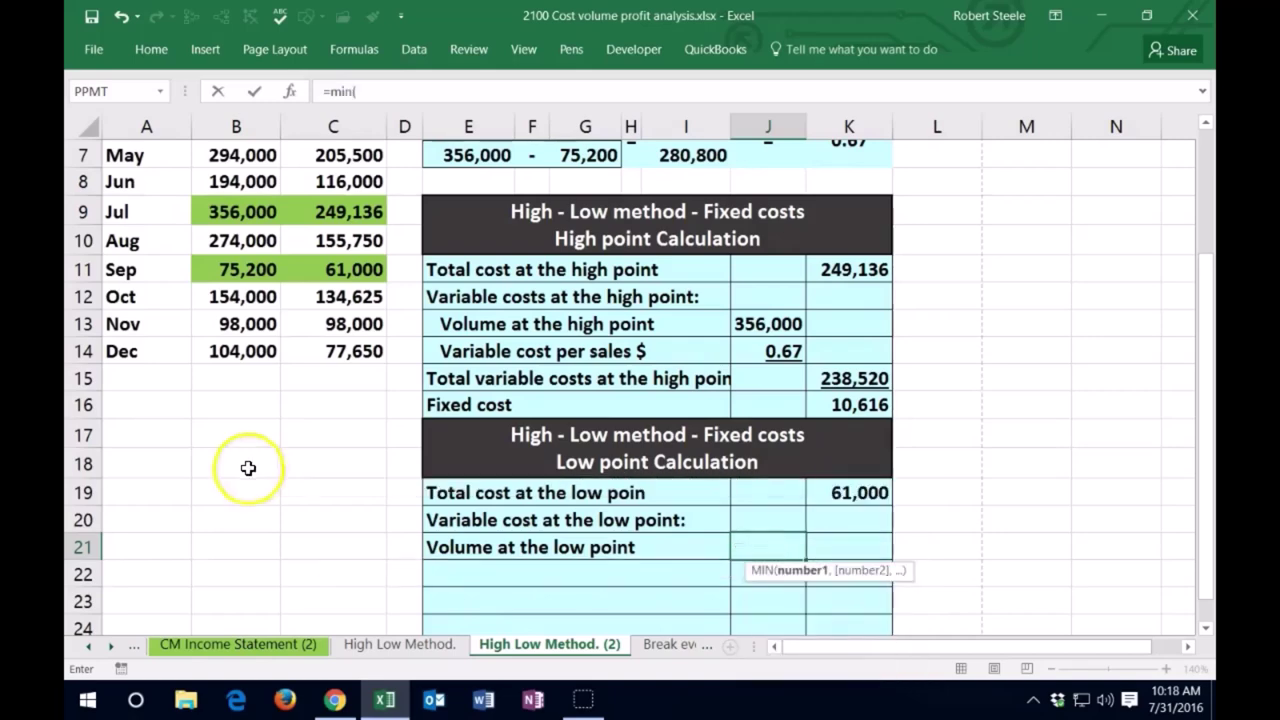
{"action": "scroll", "coordinate": [248, 468], "scroll_direction": "up", "scroll_amount": 2}
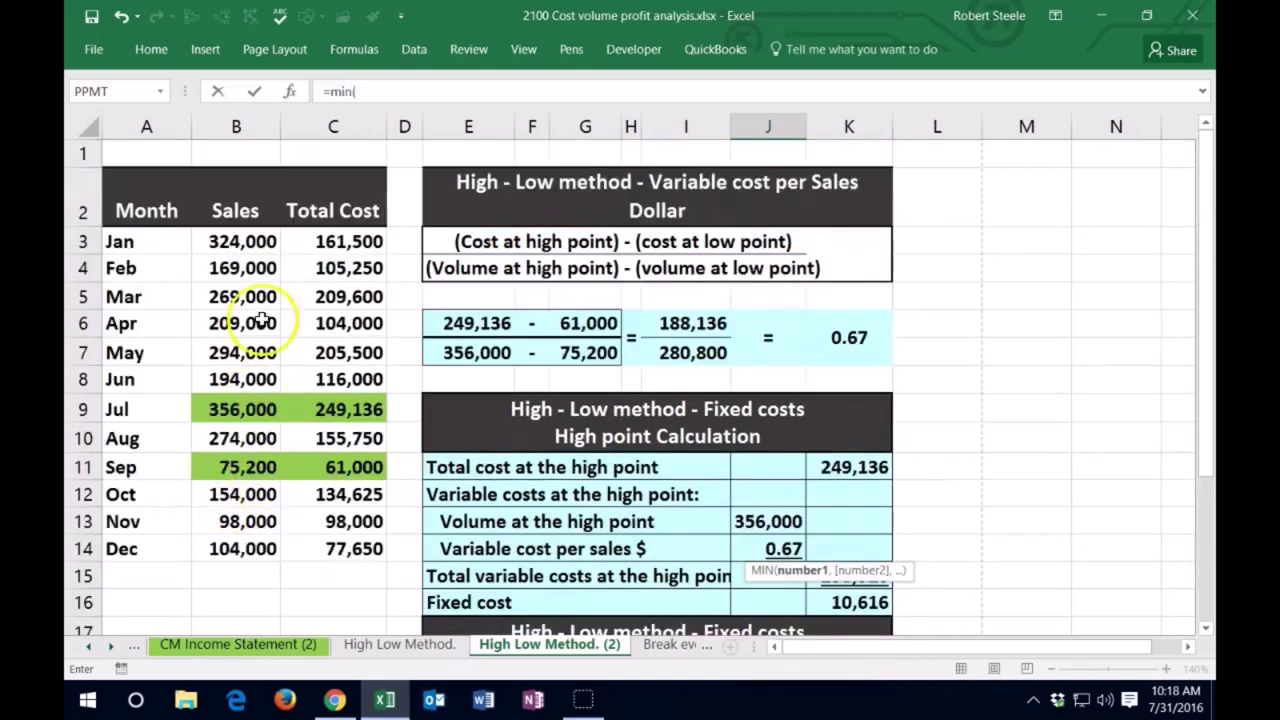
{"action": "left_click_drag", "start_coordinate": [243, 241], "coordinate": [261, 543]}
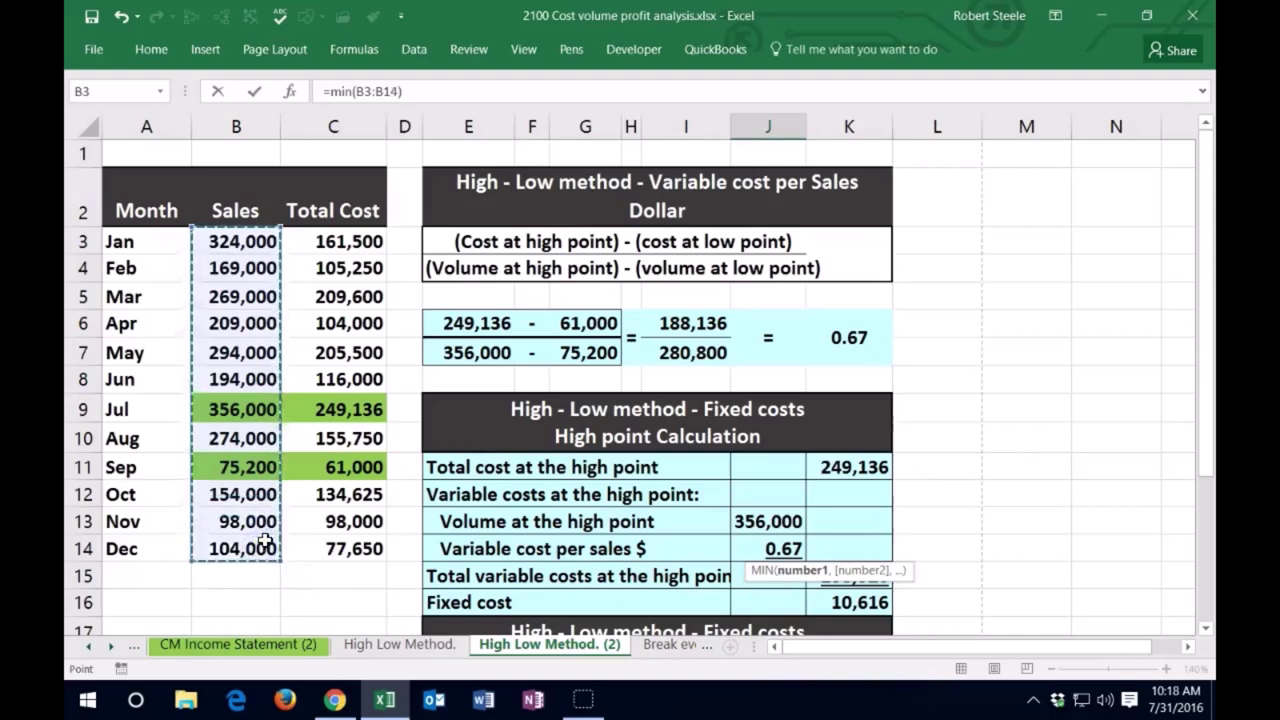
{"action": "key", "text": "Return"}
{"action": "key", "text": "Right"}
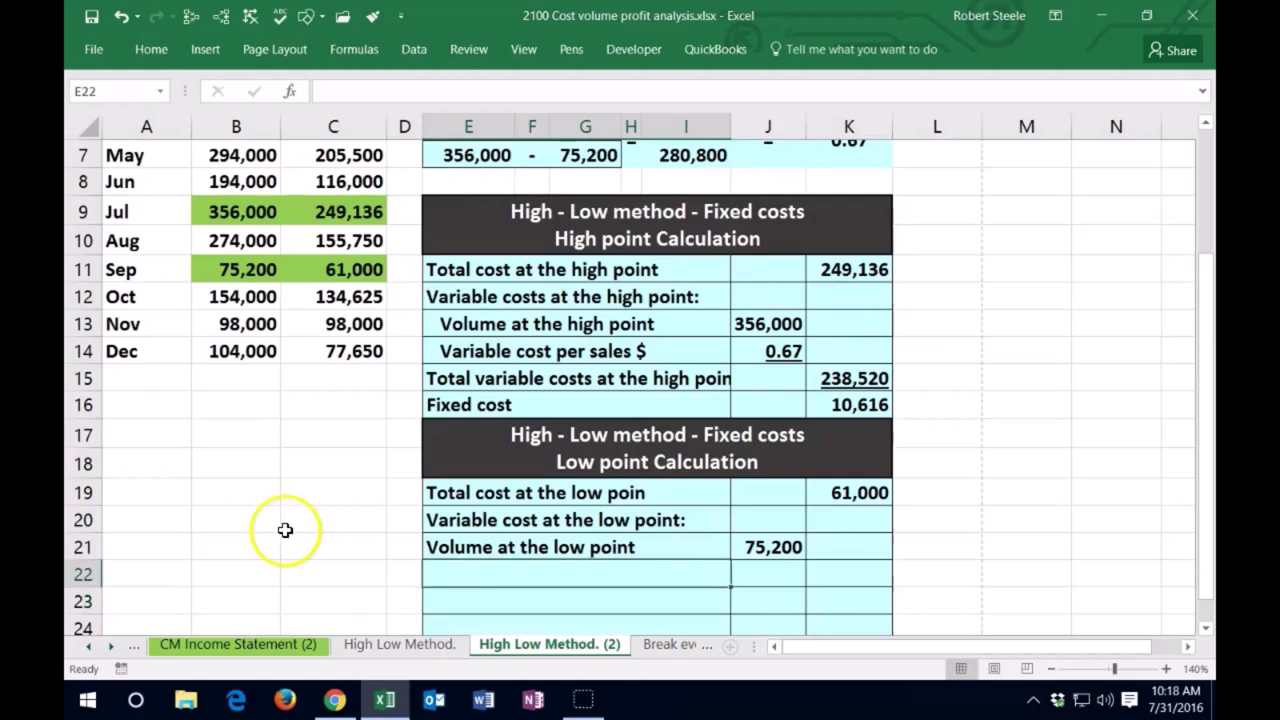
Fill E22 with a reference to the label in E14 and indent the labels in E21:E22 one level
{"action": "type", "text": "="}
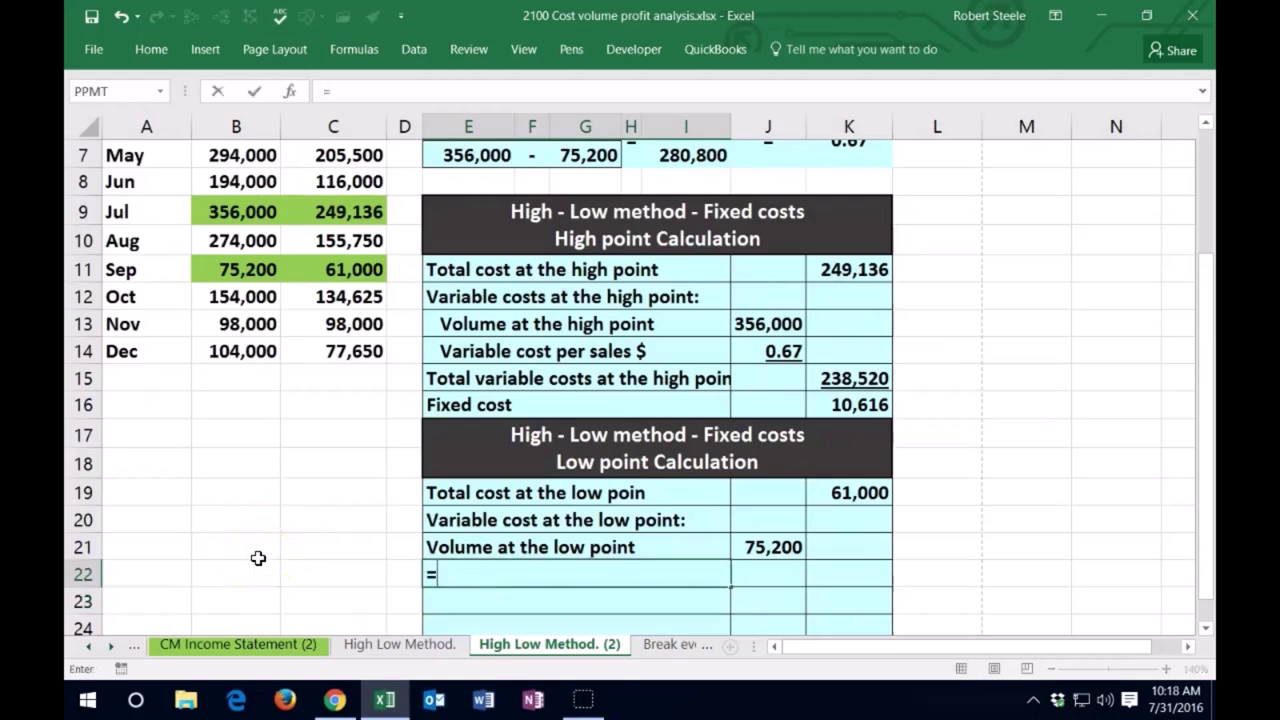
{"action": "left_click", "coordinate": [425, 351]}
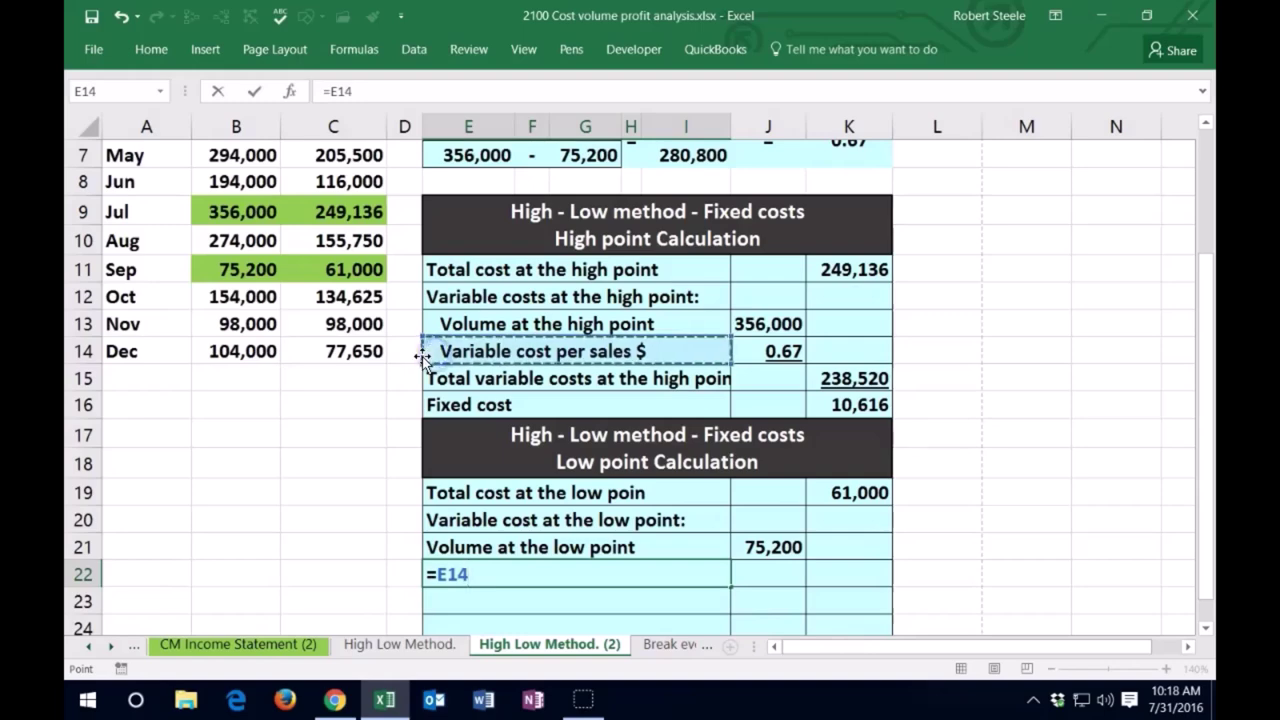
{"action": "key", "text": "ctrl+Return"}
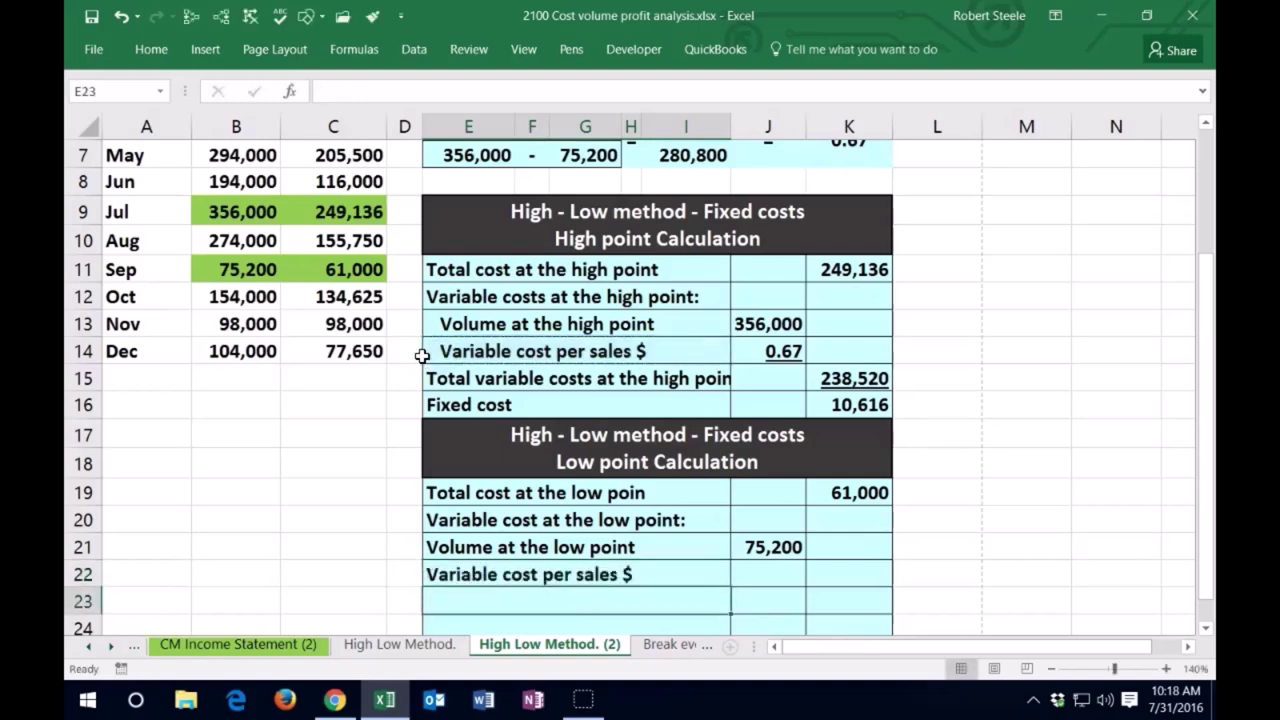
{"action": "left_click_drag", "start_coordinate": [474, 547], "coordinate": [480, 572]}
{"action": "left_click", "coordinate": [160, 50]}
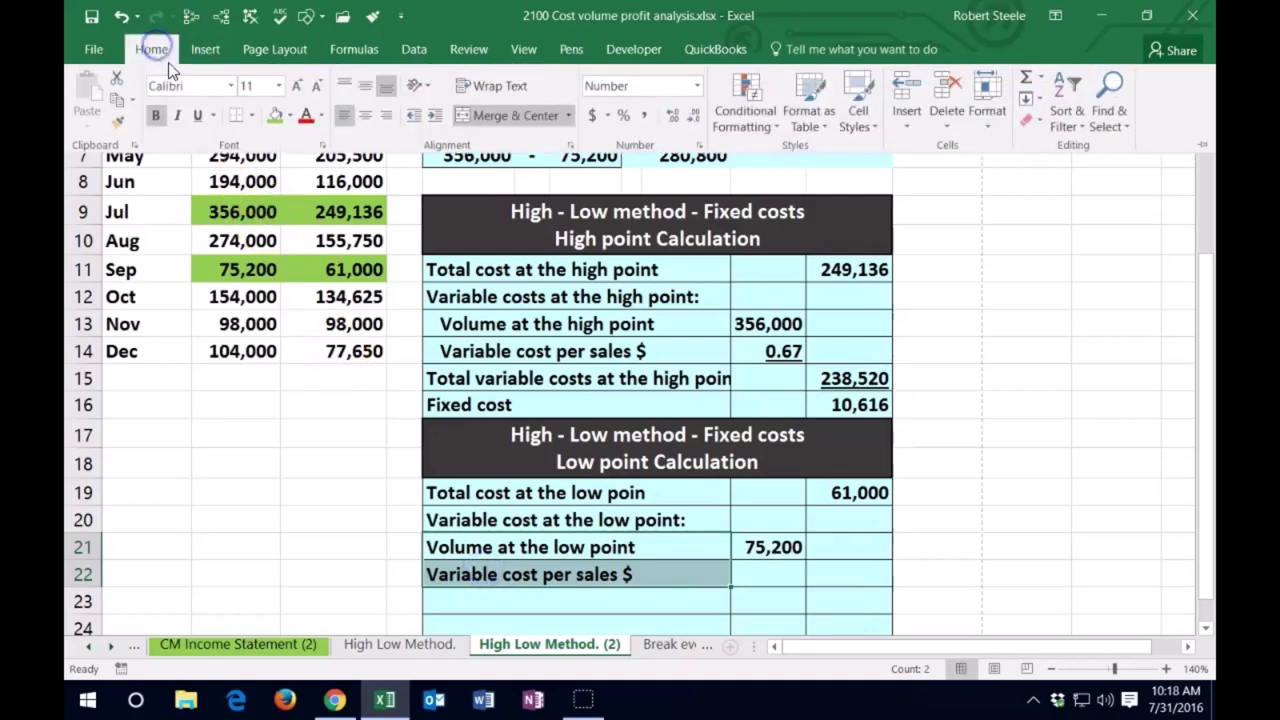
{"action": "left_click", "coordinate": [434, 116]}
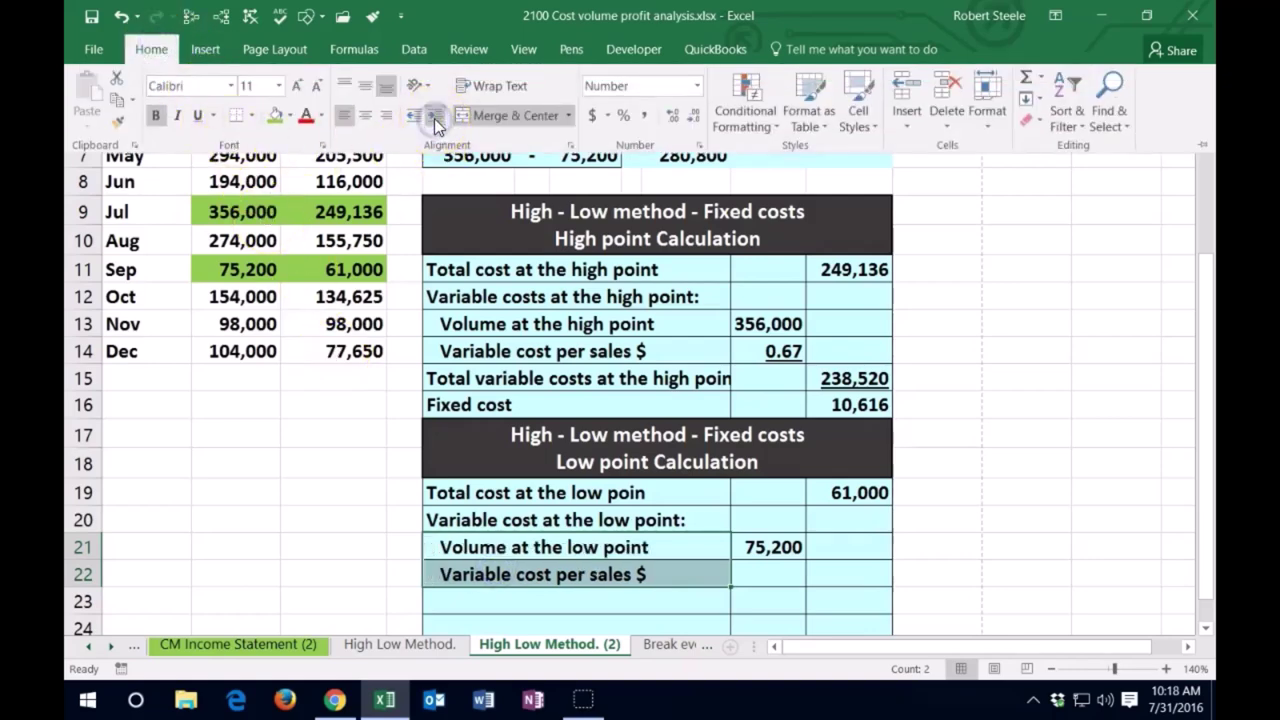
Link the low point's variable cost per sales $ in J22 to the high-low result in K6
{"action": "left_click", "coordinate": [753, 564]}
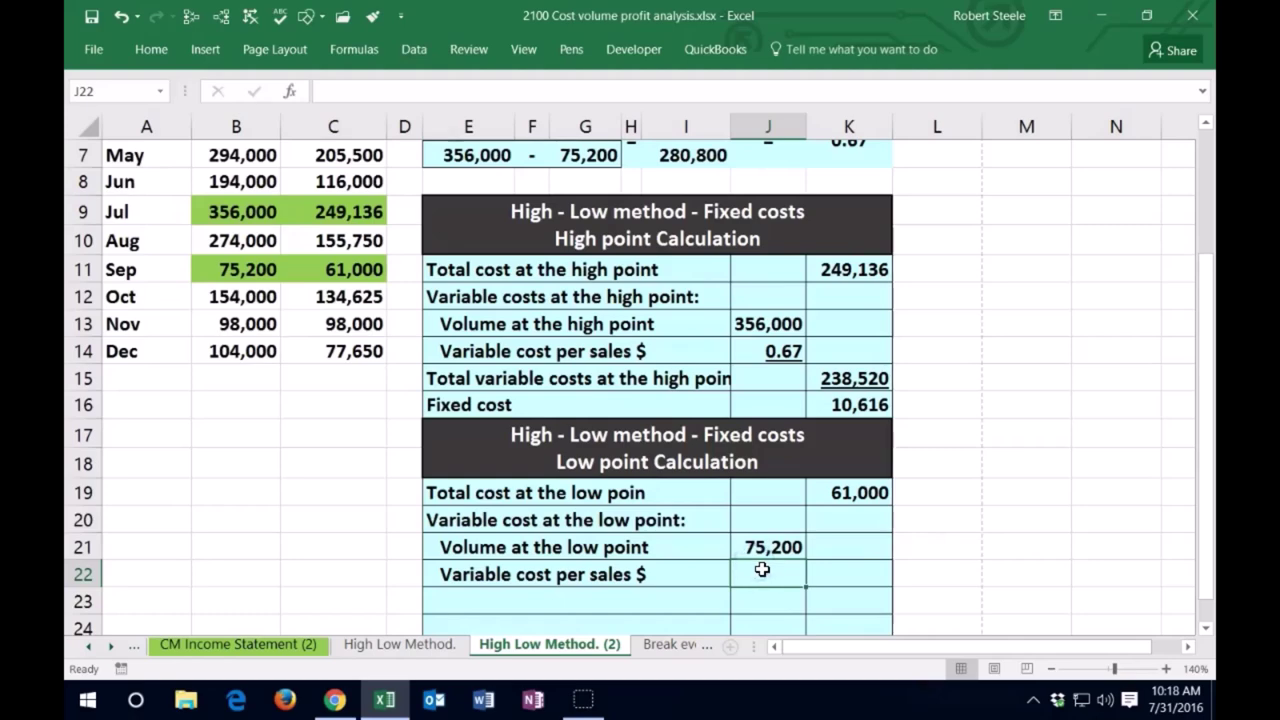
{"action": "type", "text": "="}
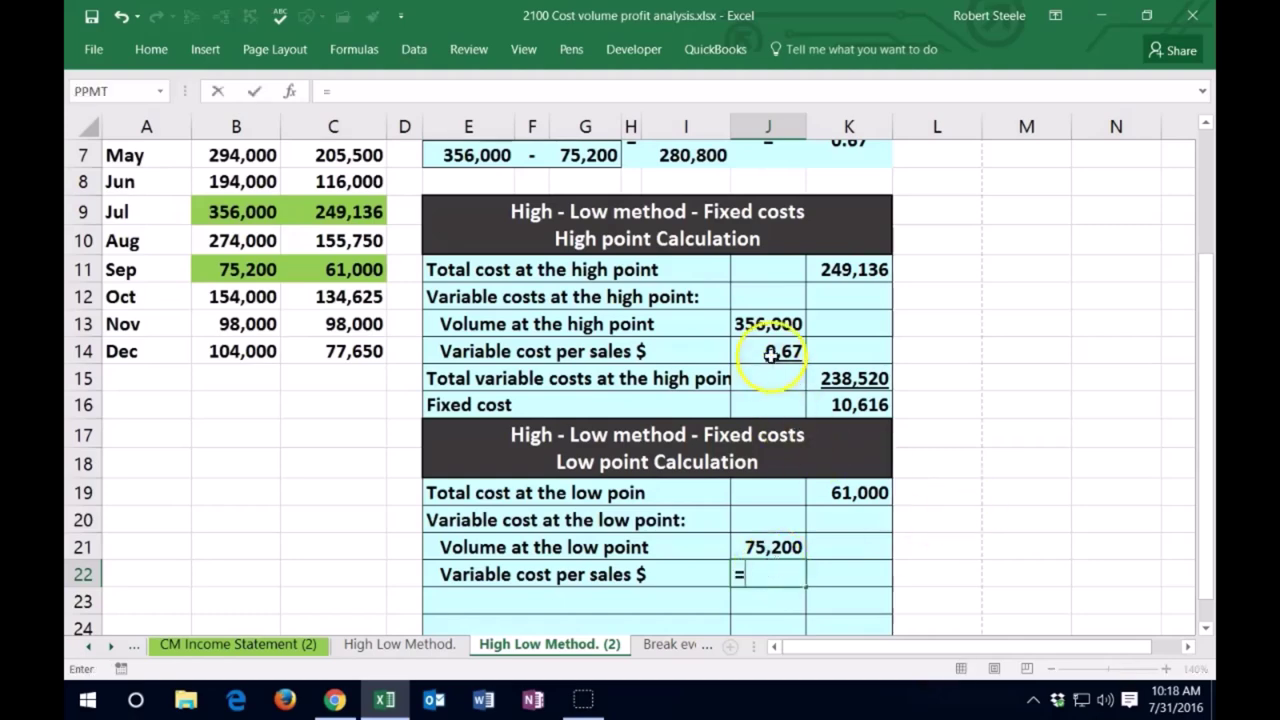
{"action": "scroll", "coordinate": [777, 355], "scroll_direction": "up", "scroll_amount": 1}
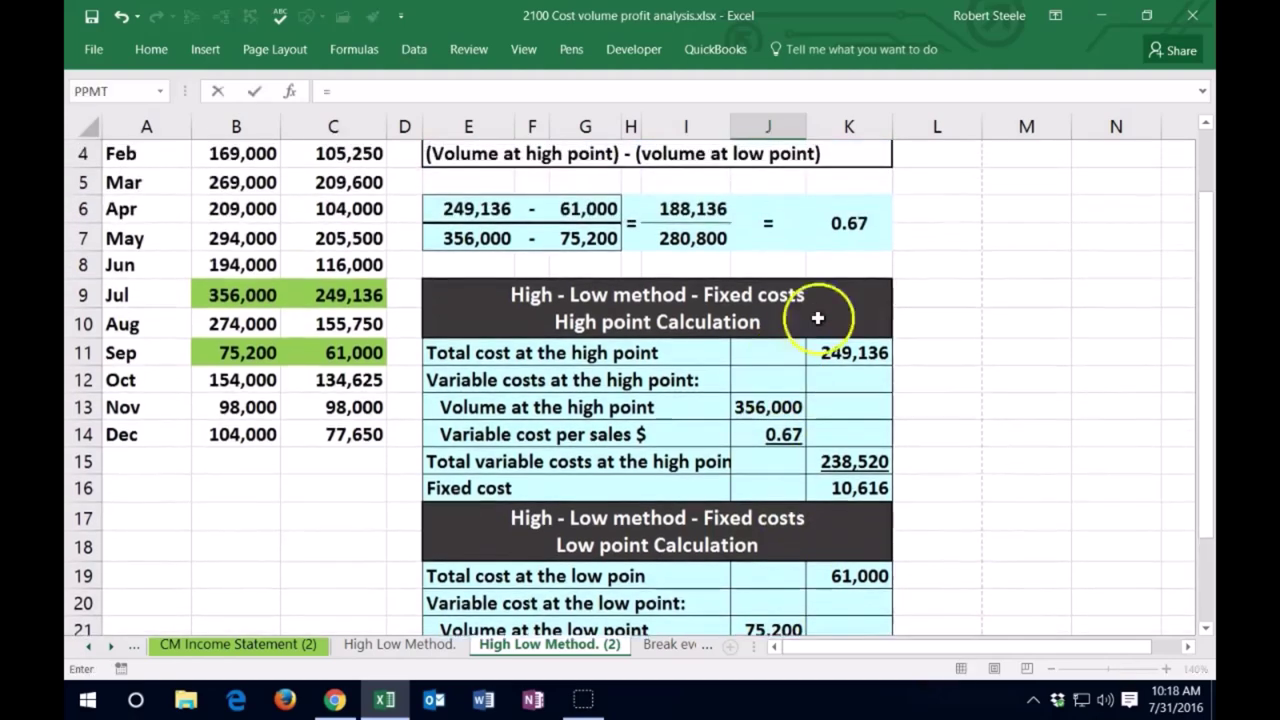
{"action": "left_click", "coordinate": [849, 223]}
{"action": "key", "text": "Return"}
{"action": "scroll", "coordinate": [980, 277], "scroll_direction": "down", "scroll_amount": 2}
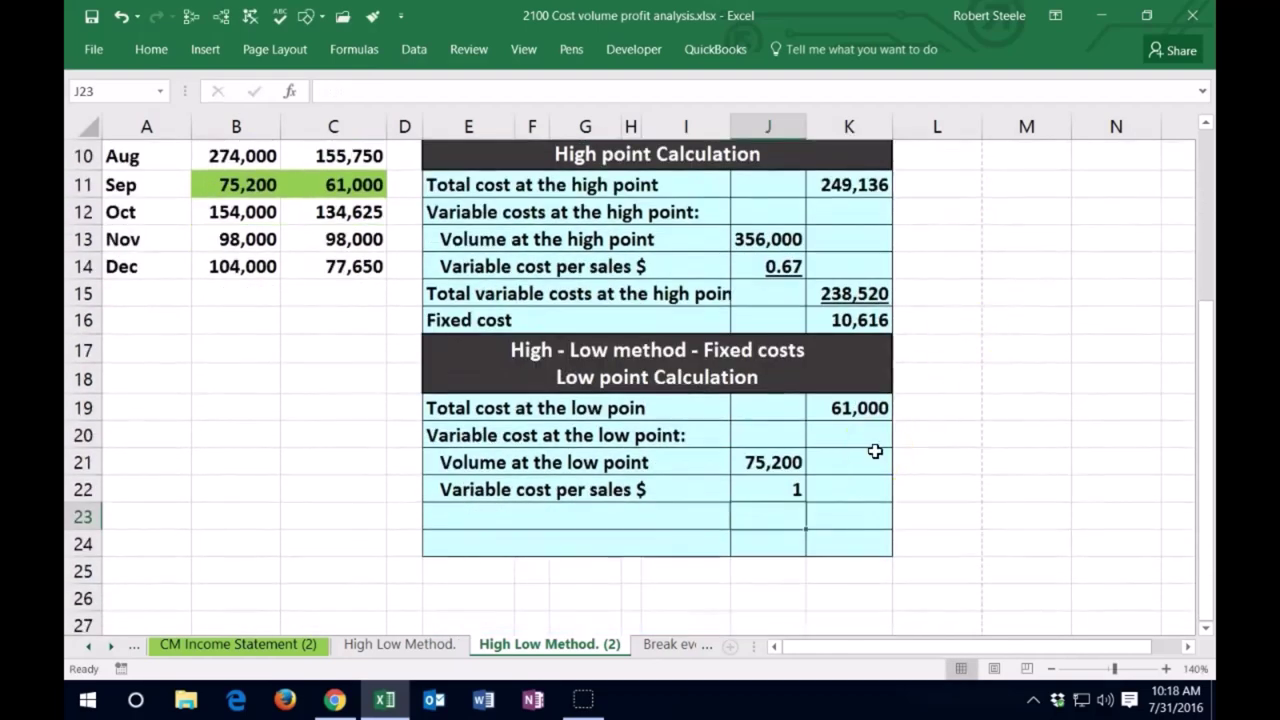
Copy the number format and underline from J14 onto J22 with the Format Painter
{"action": "left_click", "coordinate": [773, 266]}
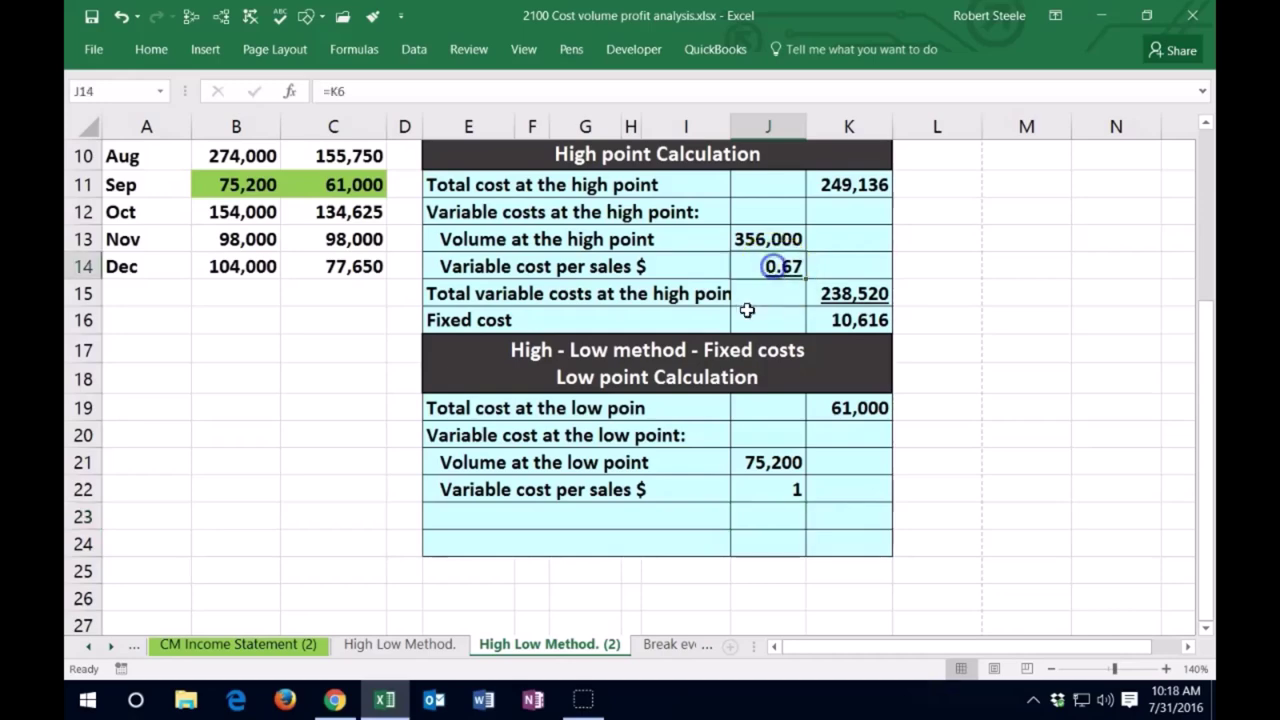
{"action": "left_click", "coordinate": [150, 50]}
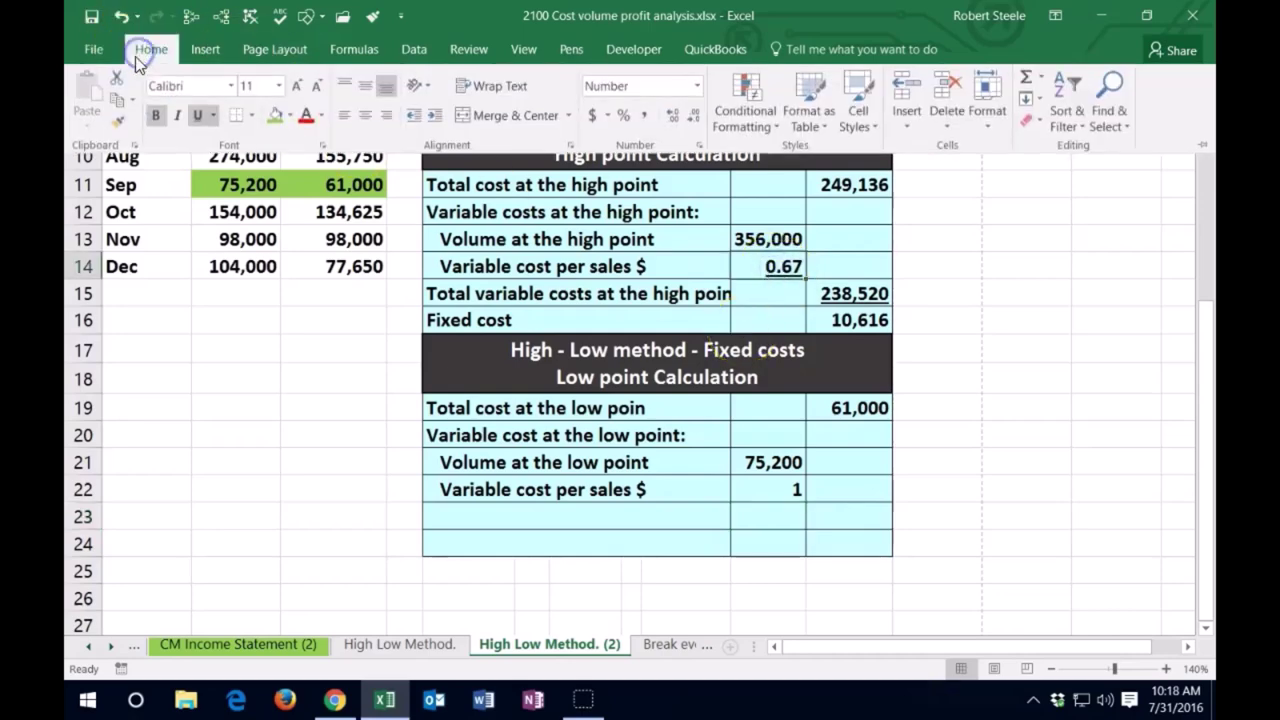
{"action": "left_click", "coordinate": [119, 130]}
{"action": "left_click_drag", "start_coordinate": [765, 489], "coordinate": [763, 490]}
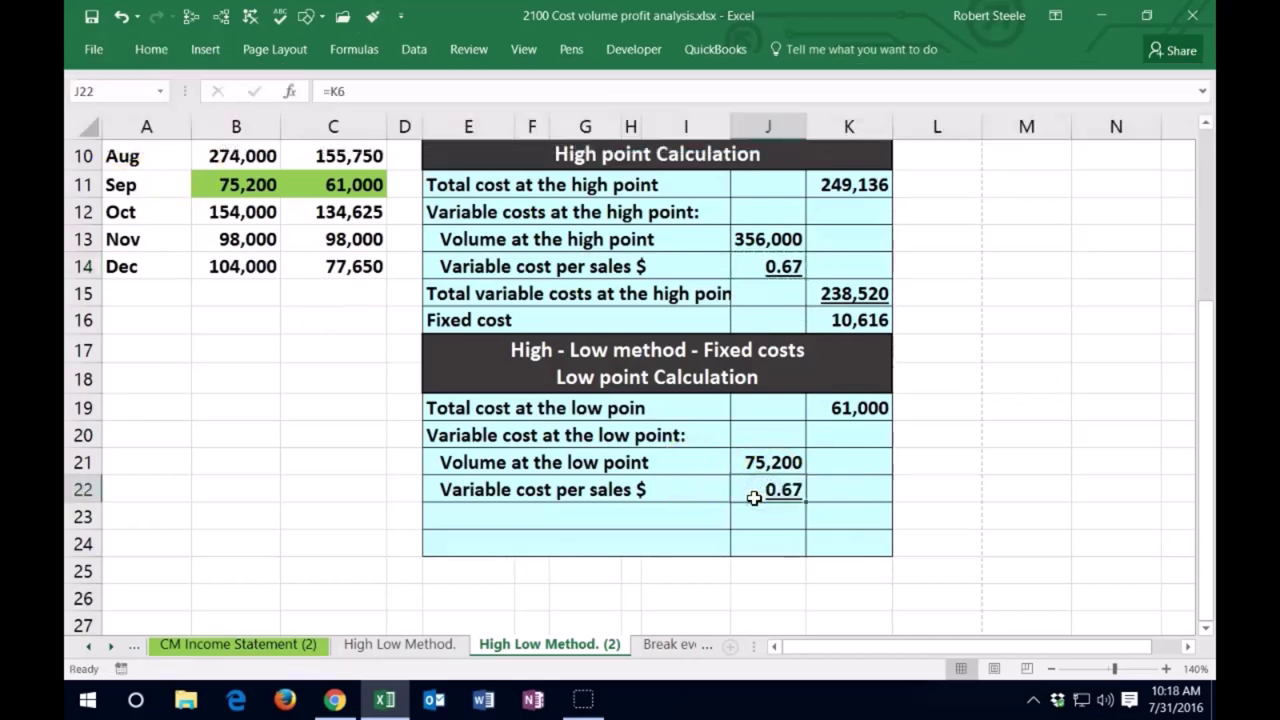
Label E23 "Total variabel cost at the low point" and calculate it in K23 as volume times variable cost per sales dollar, J21*J22
{"action": "left_click", "coordinate": [580, 521]}
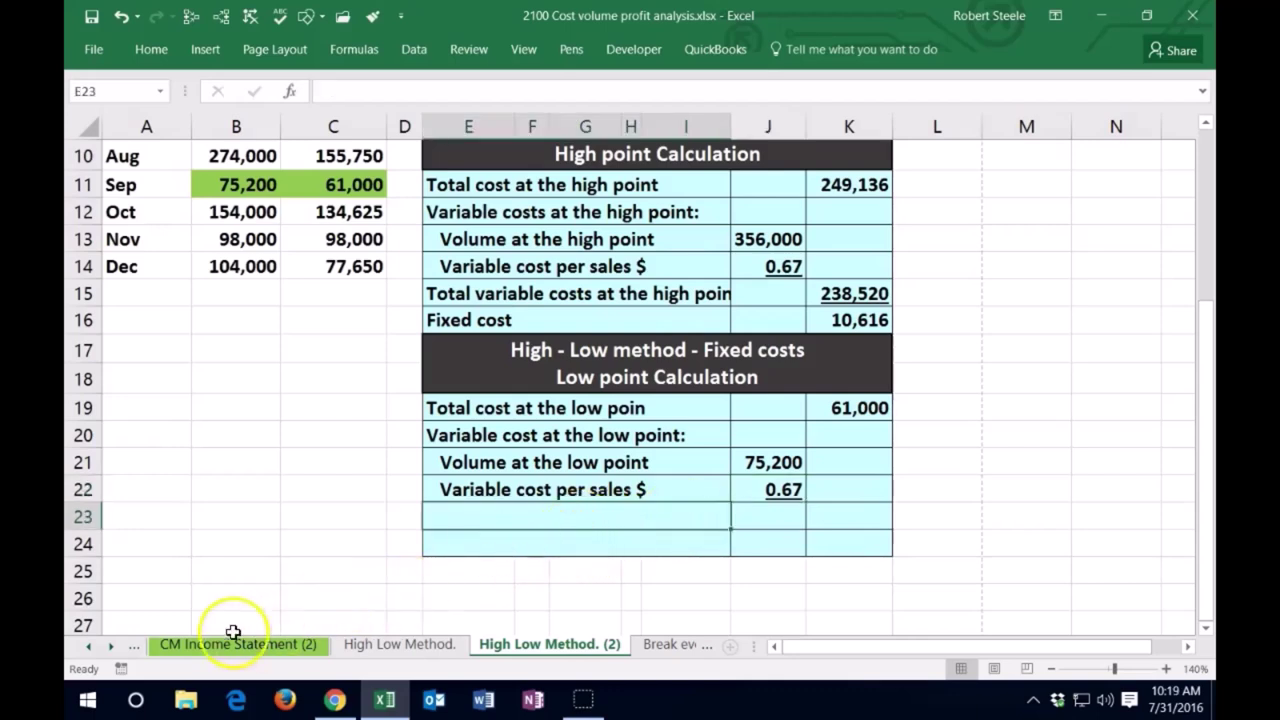
{"action": "type", "text": "Total variabel cost at the low point"}
{"action": "key", "text": "Tab"}
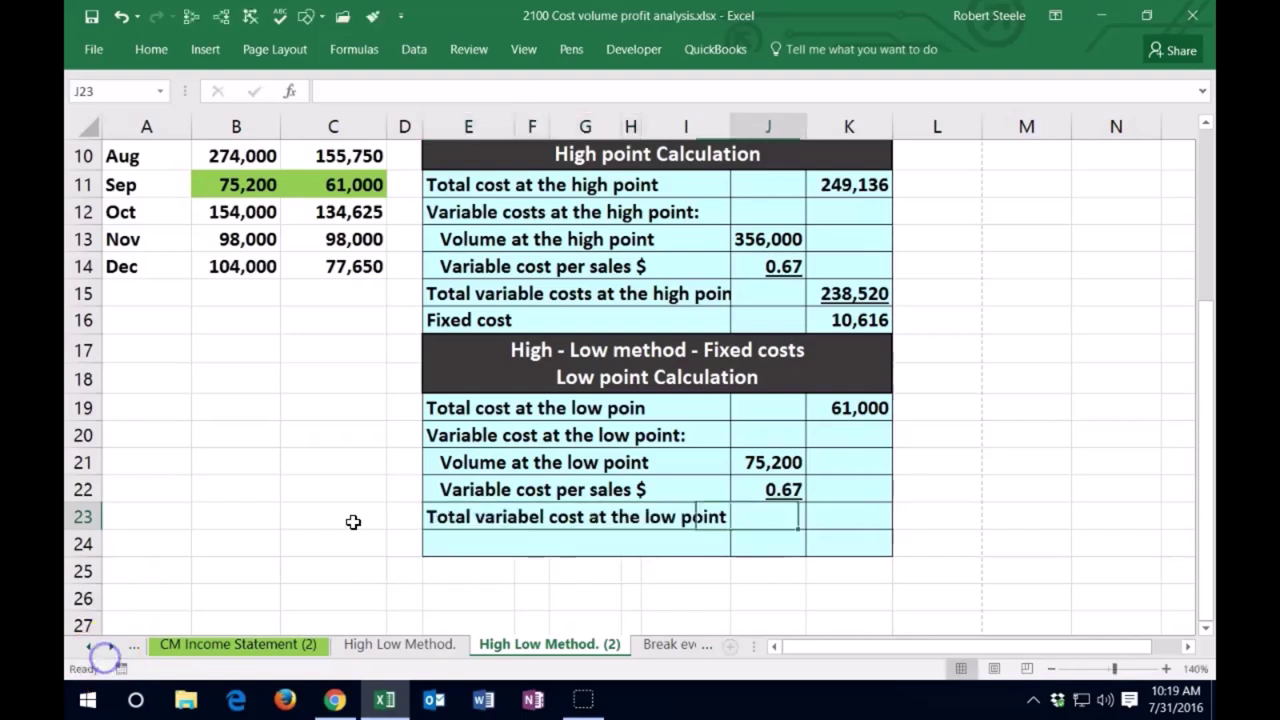
{"action": "key", "text": "Tab"}
{"action": "type", "text": "="}
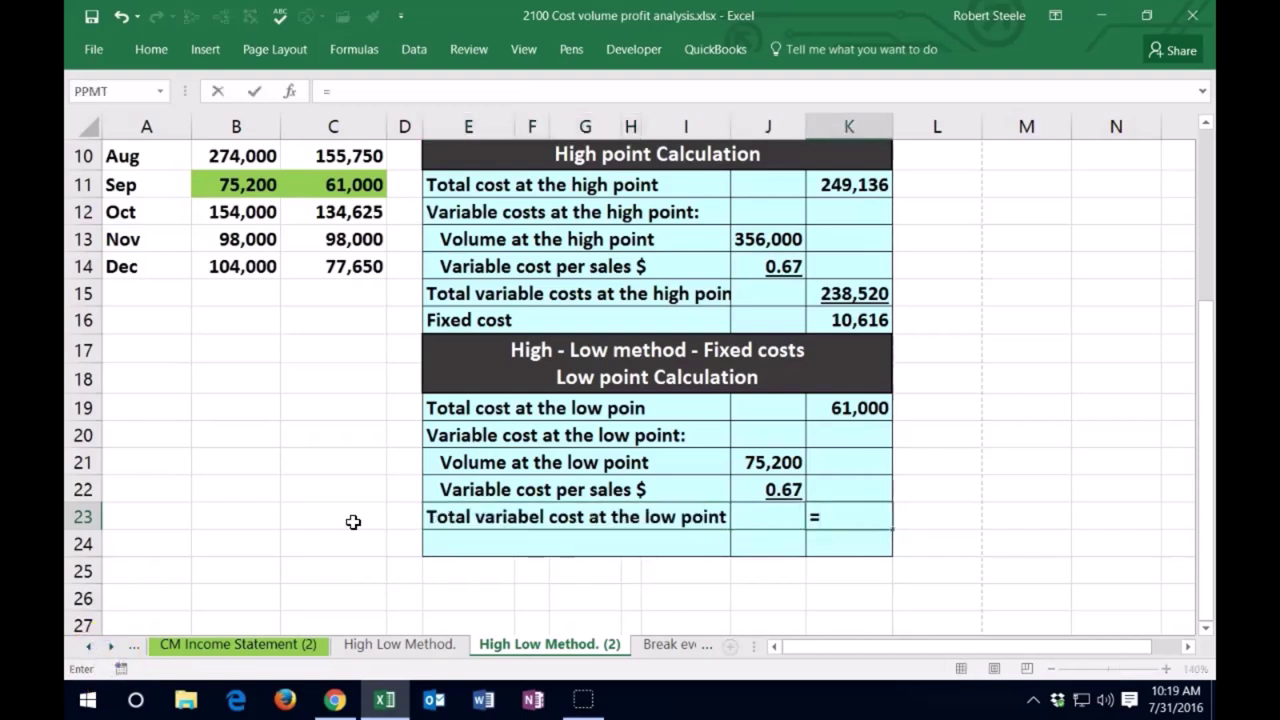
{"action": "left_click", "coordinate": [795, 460]}
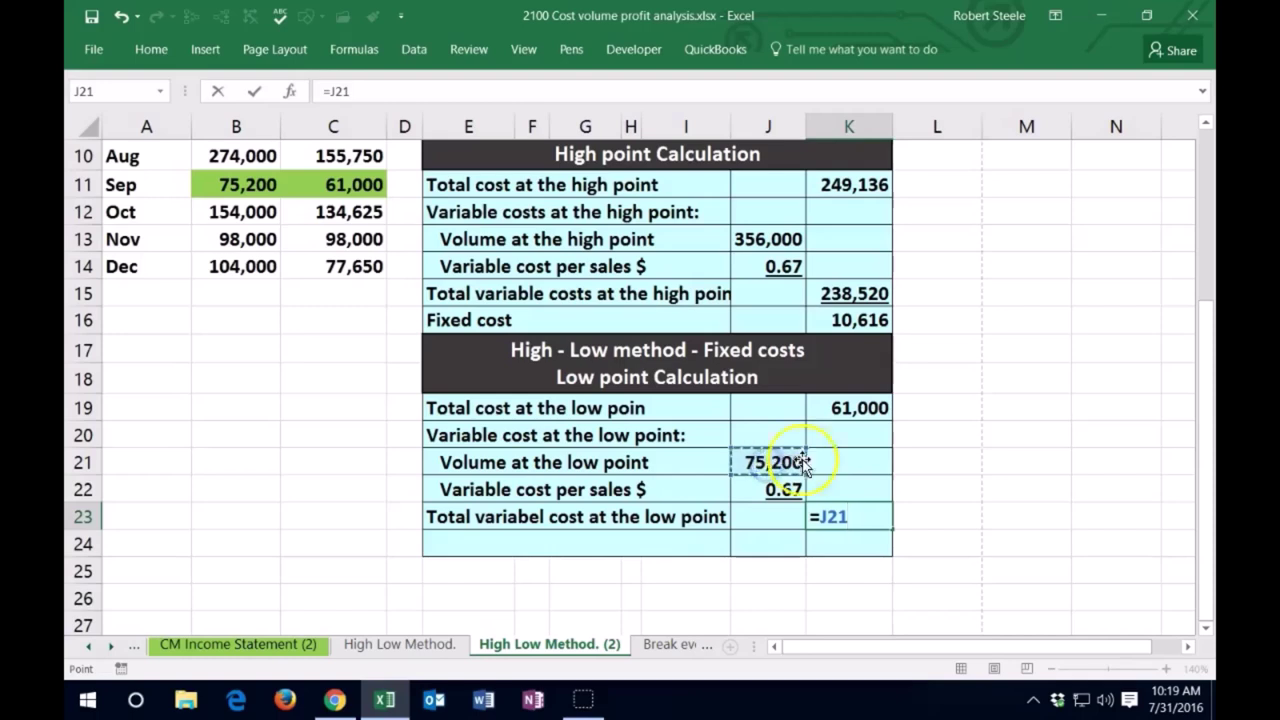
{"action": "type", "text": "*"}
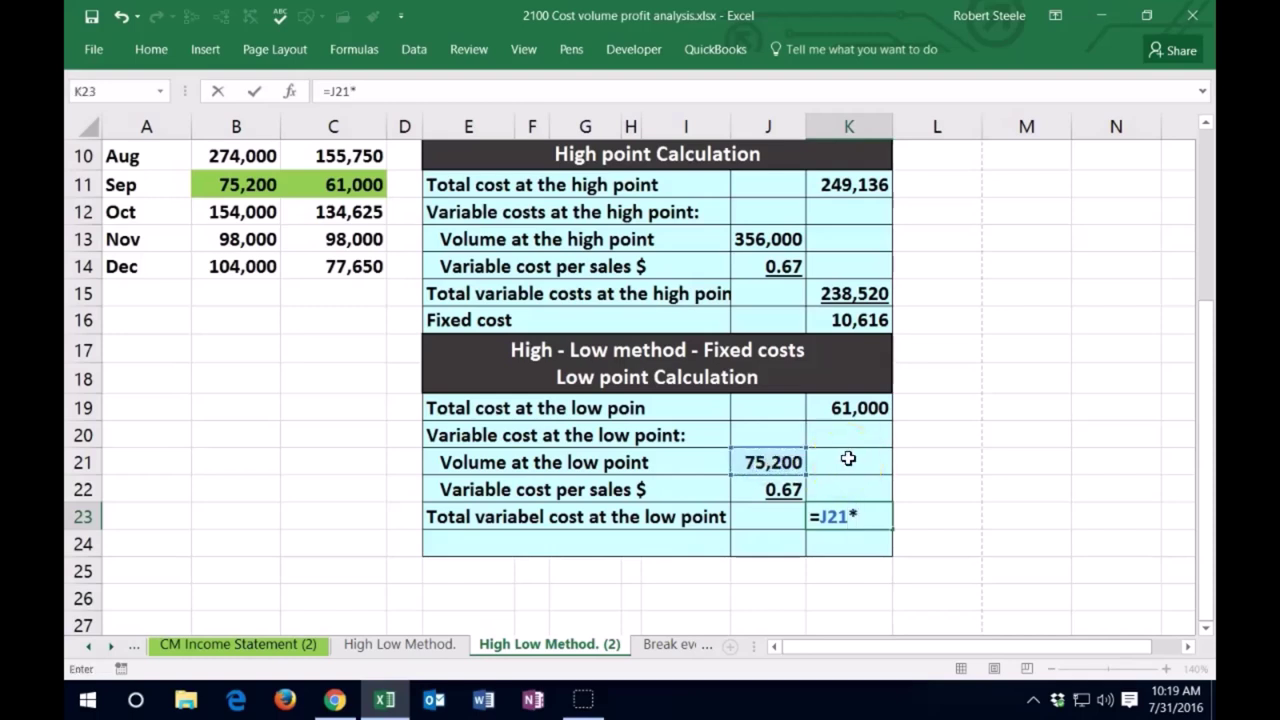
{"action": "left_click", "coordinate": [795, 487]}
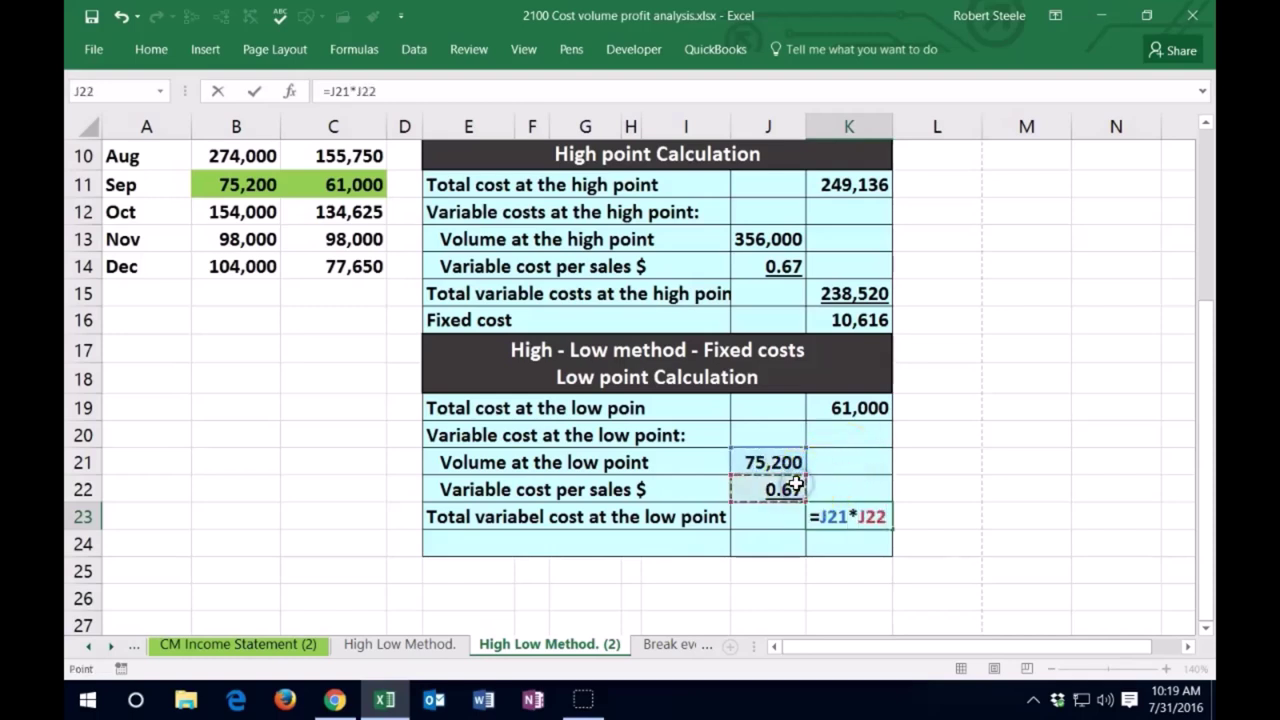
{"action": "key", "text": "Return"}
Underline the total variable cost at the low point in K23
{"action": "key", "text": "Up"}
{"action": "key", "text": "Right"}
{"action": "key", "text": "Right"}
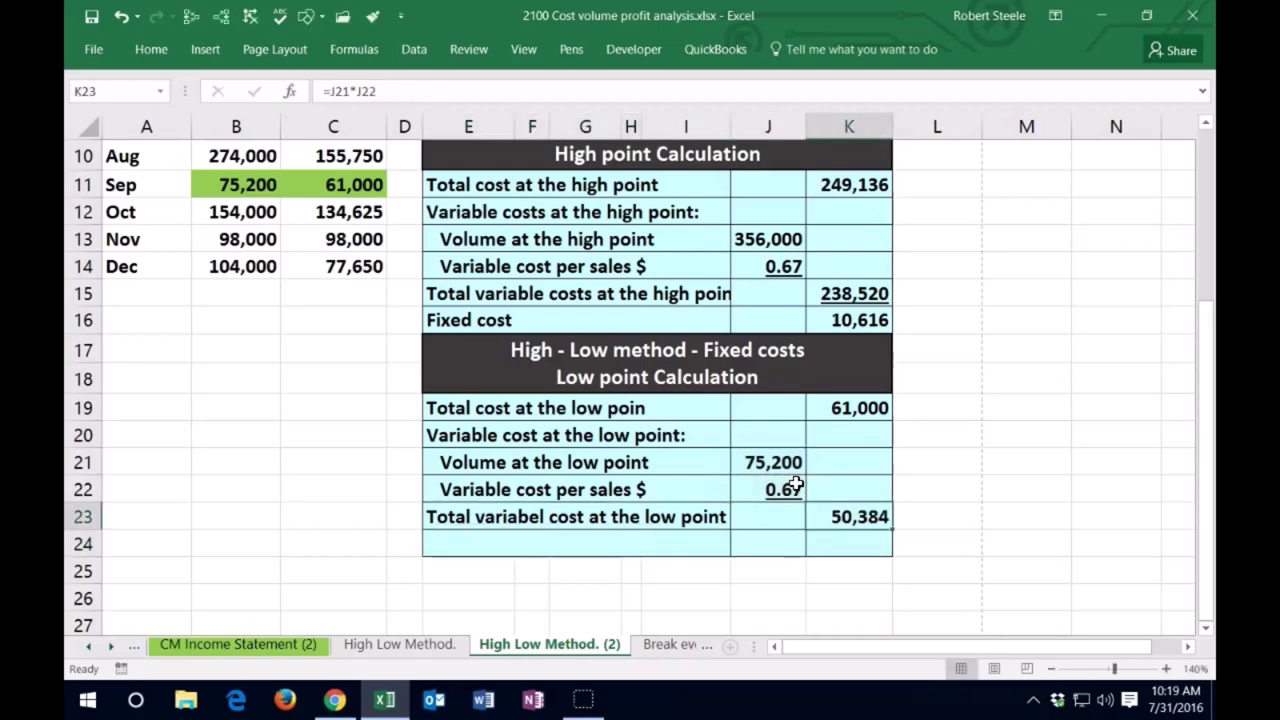
{"action": "left_click", "coordinate": [151, 49]}
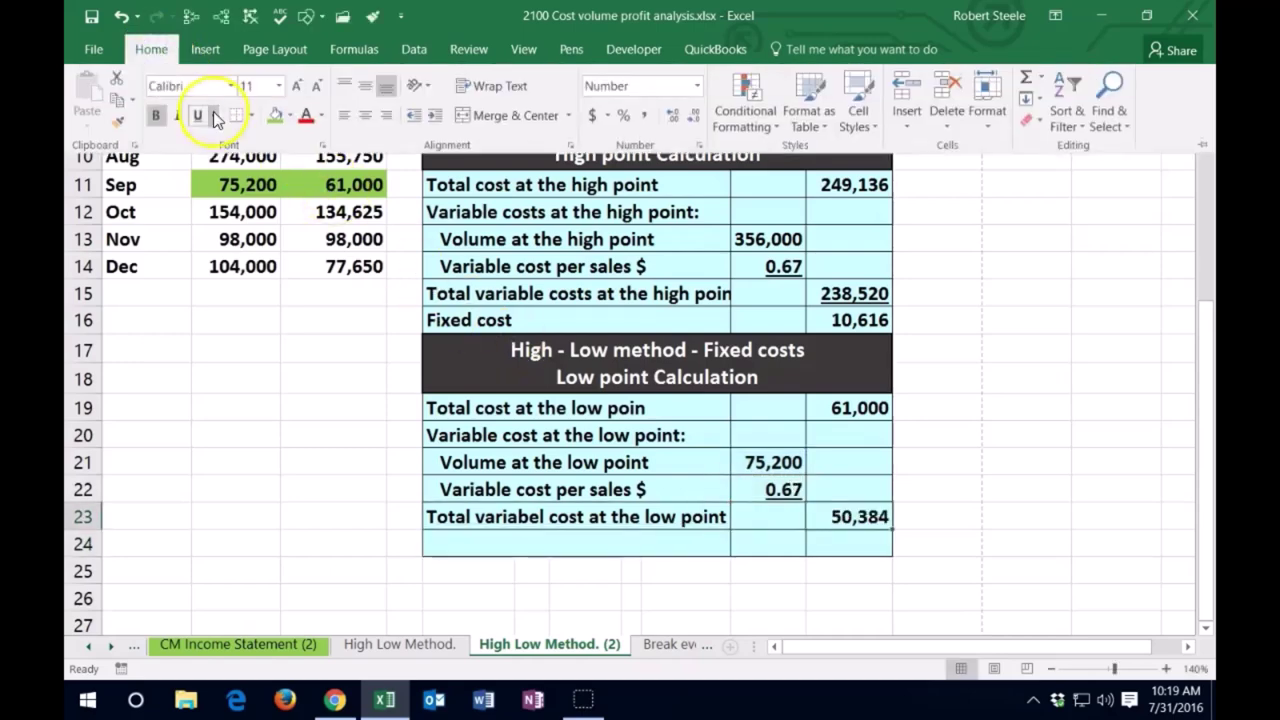
{"action": "left_click", "coordinate": [590, 512]}
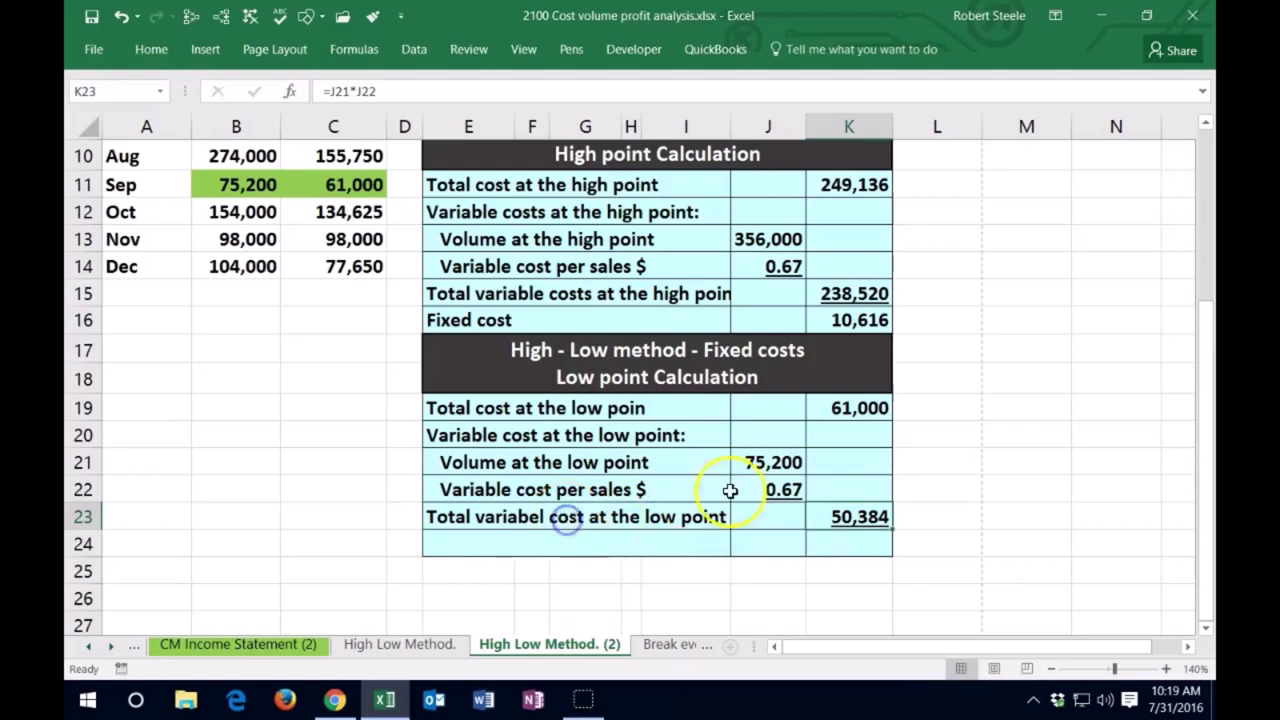
Compare the low point total and variable costs in K19 and K23 with the high point fixed and variable costs in K16 and K15
{"action": "left_click", "coordinate": [858, 408]}
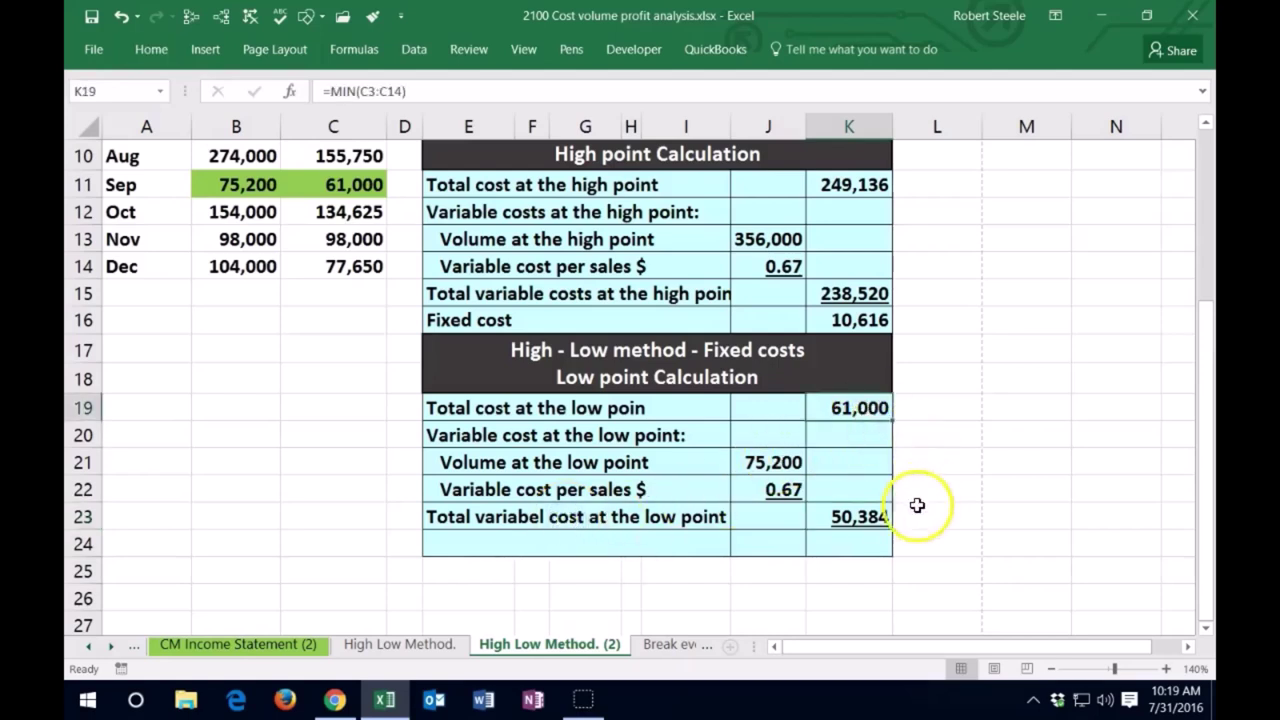
{"action": "left_click", "coordinate": [887, 510]}
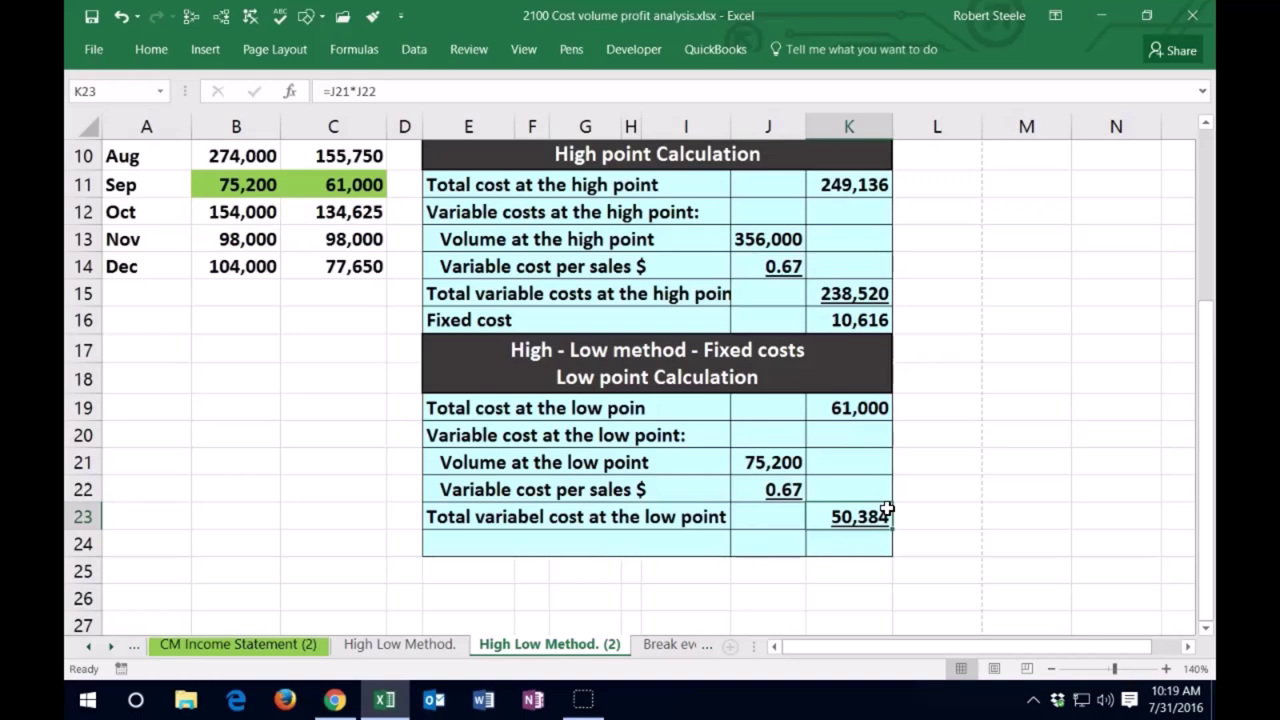
{"action": "left_click", "coordinate": [865, 542]}
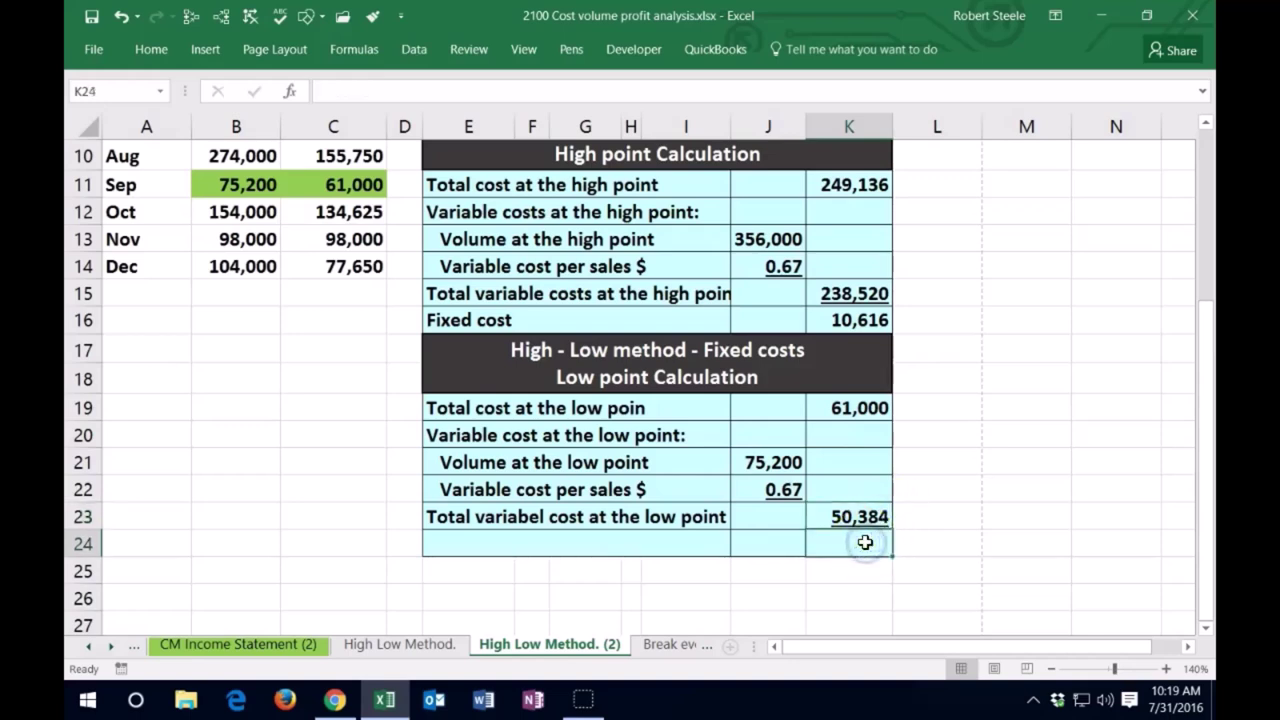
{"action": "left_click", "coordinate": [848, 319]}
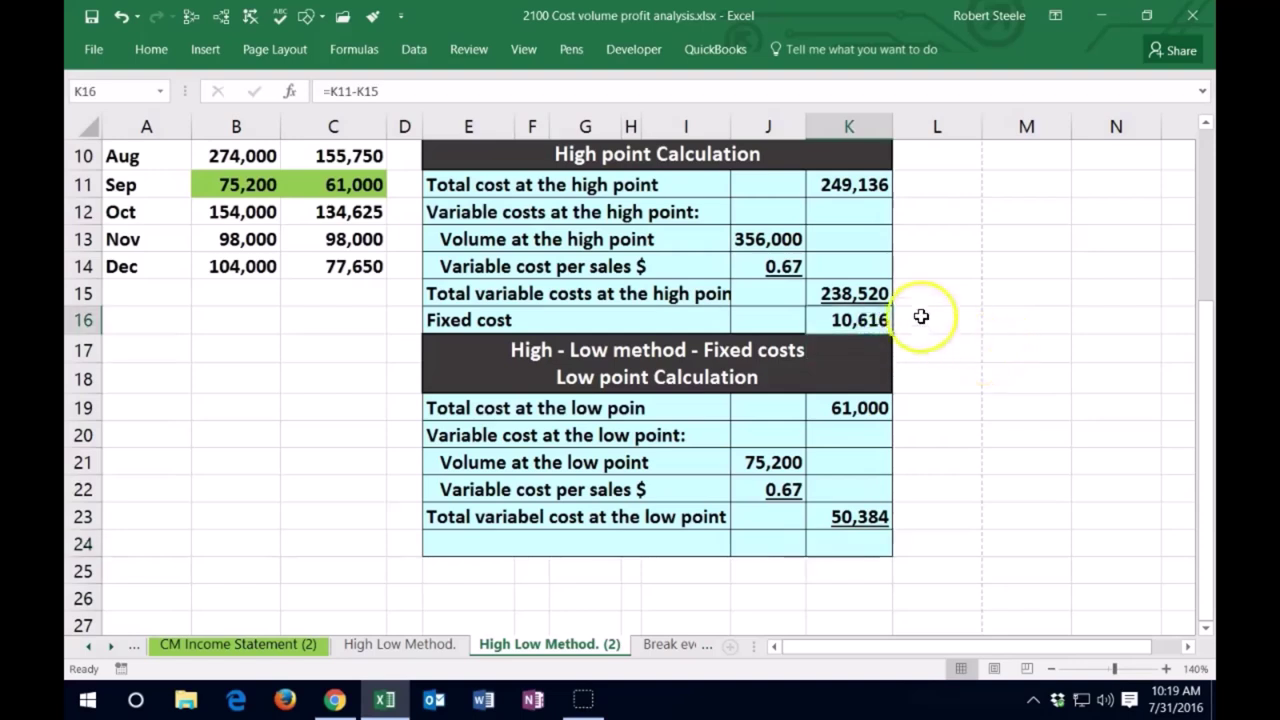
{"action": "left_click", "coordinate": [845, 293]}
{"action": "left_click", "coordinate": [857, 518]}
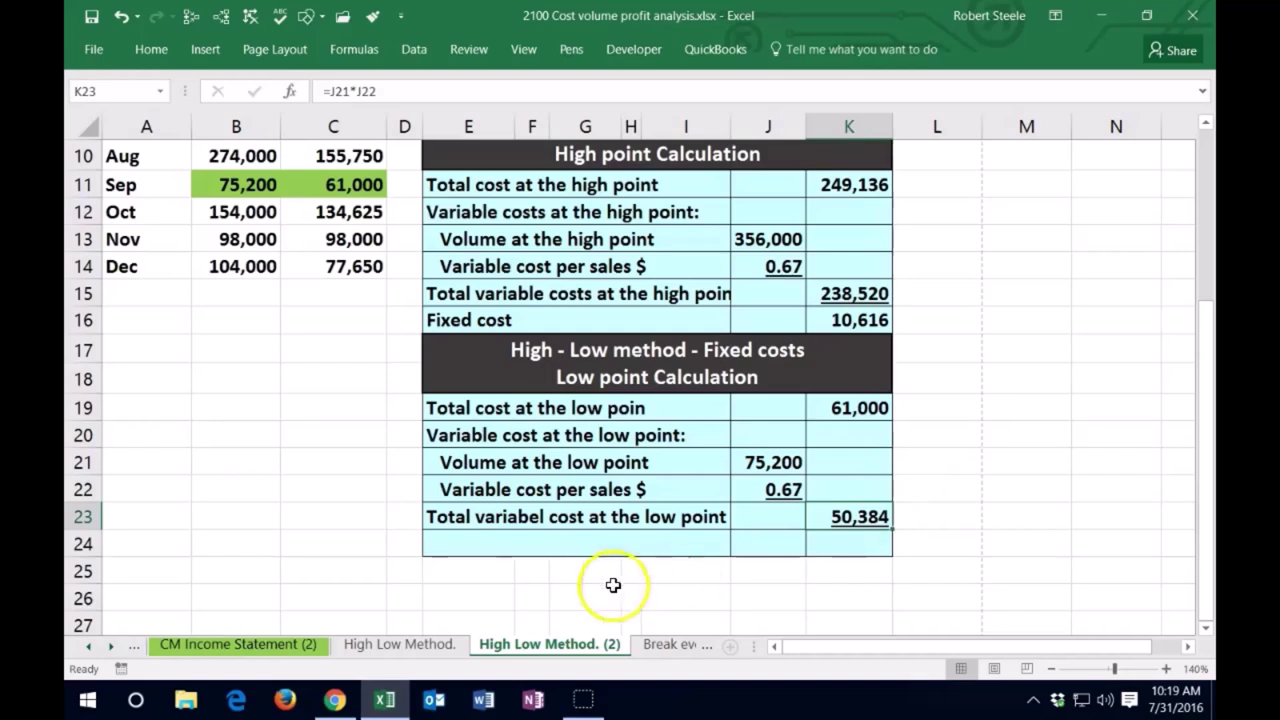
Label E24 "Fixed cost" and calculate it in K24 as total cost minus total variable cost at the low point, K19-K23
{"action": "left_click", "coordinate": [479, 545]}
{"action": "type", "text": "Fa"}
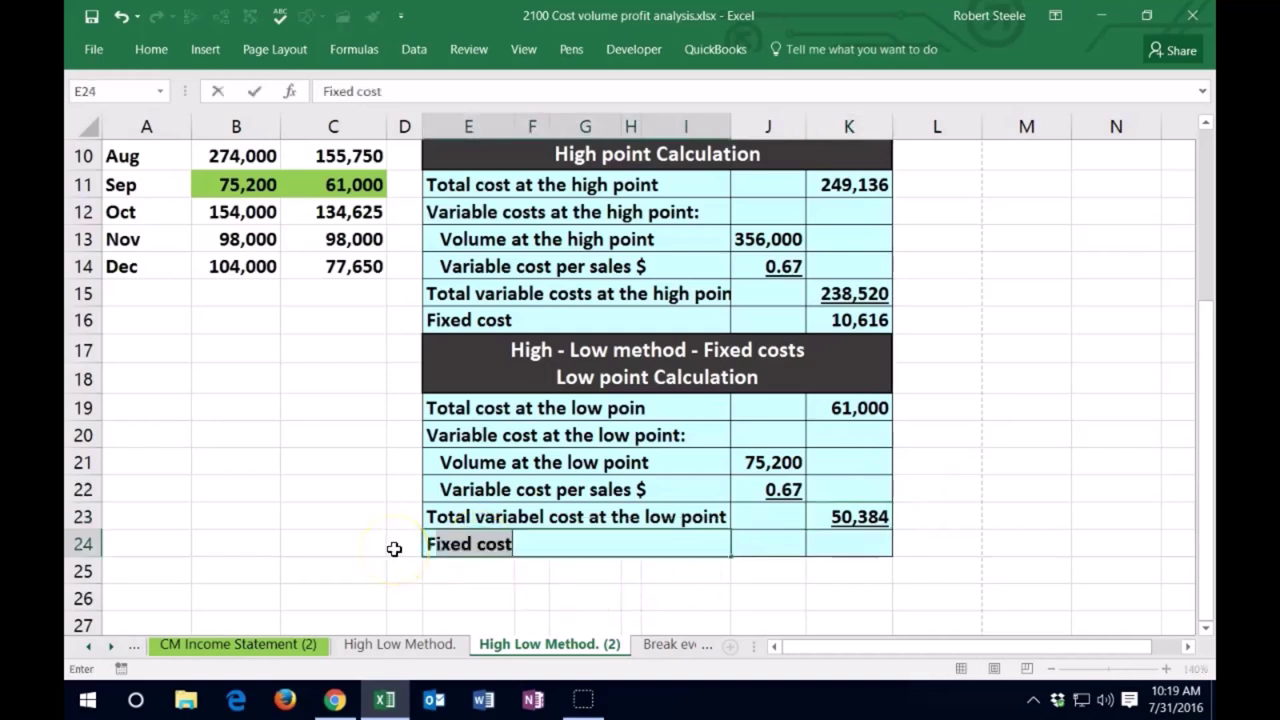
{"action": "type", "text": "i"}
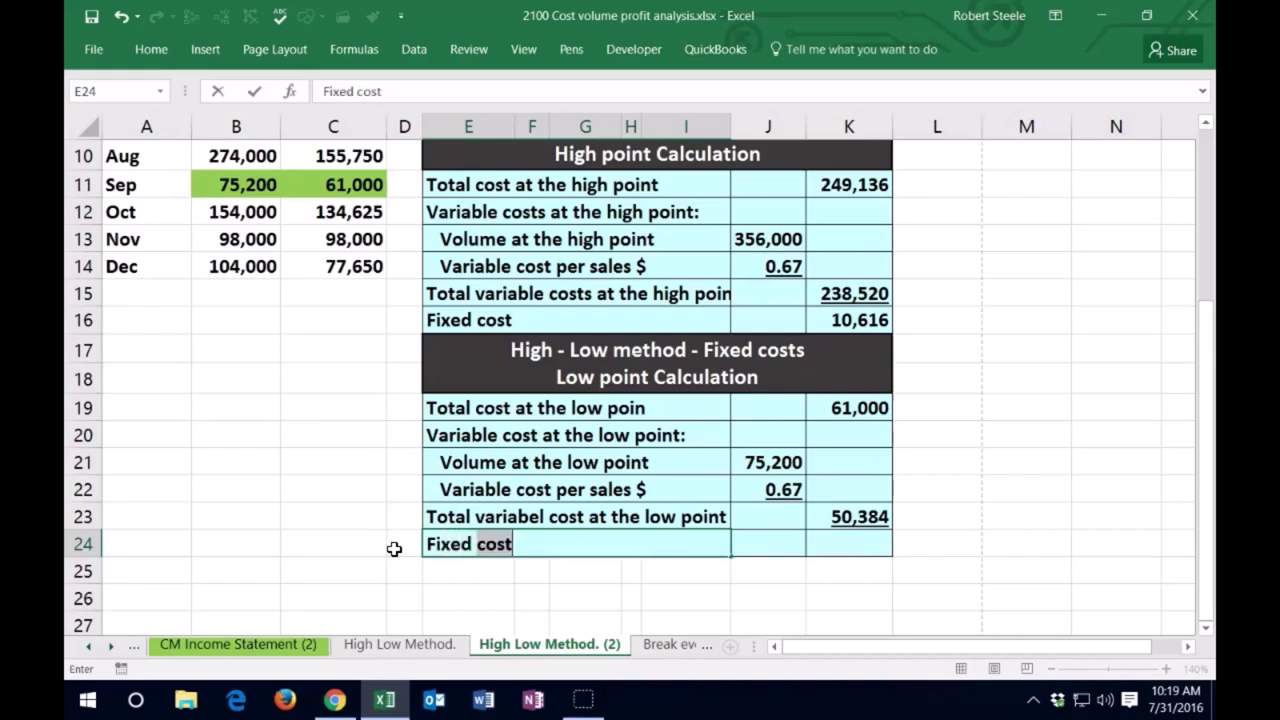
{"action": "type", "text": "xed"}
{"action": "key", "text": "Tab"}
{"action": "key", "text": "Tab"}
{"action": "type", "text": "="}
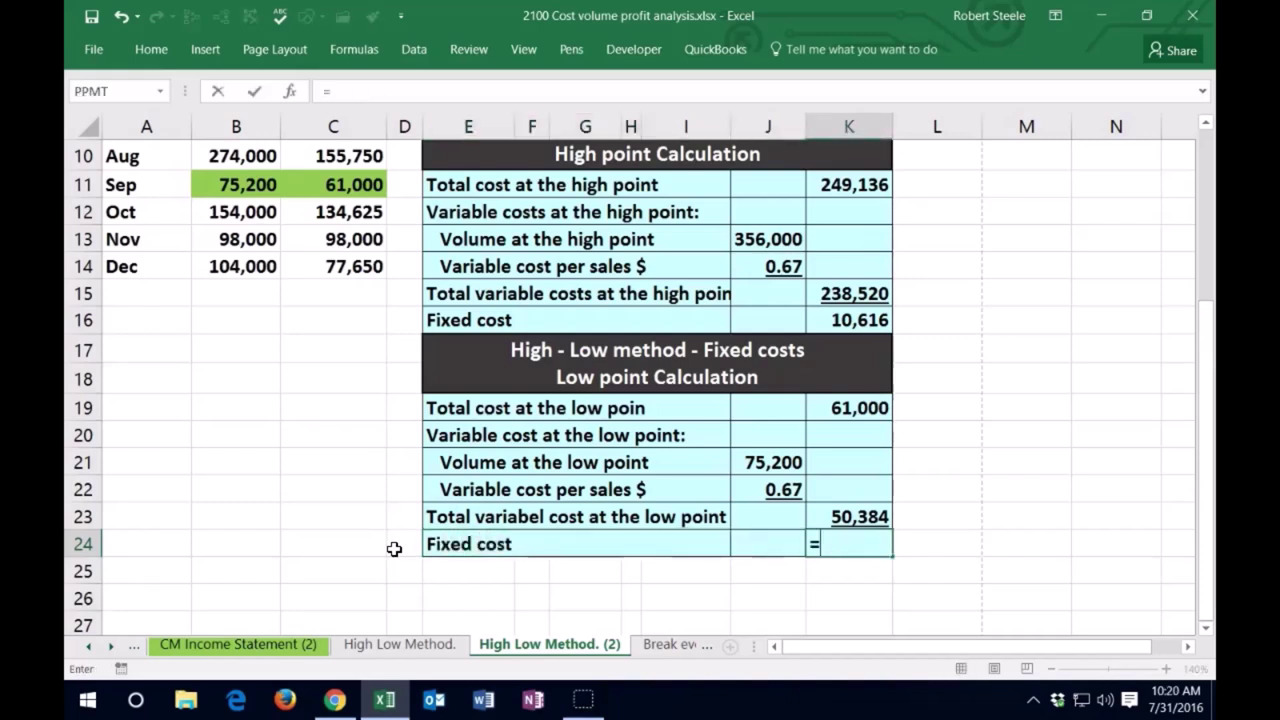
{"action": "left_click", "coordinate": [838, 404]}
{"action": "type", "text": "-"}
{"action": "key", "text": "Up"}
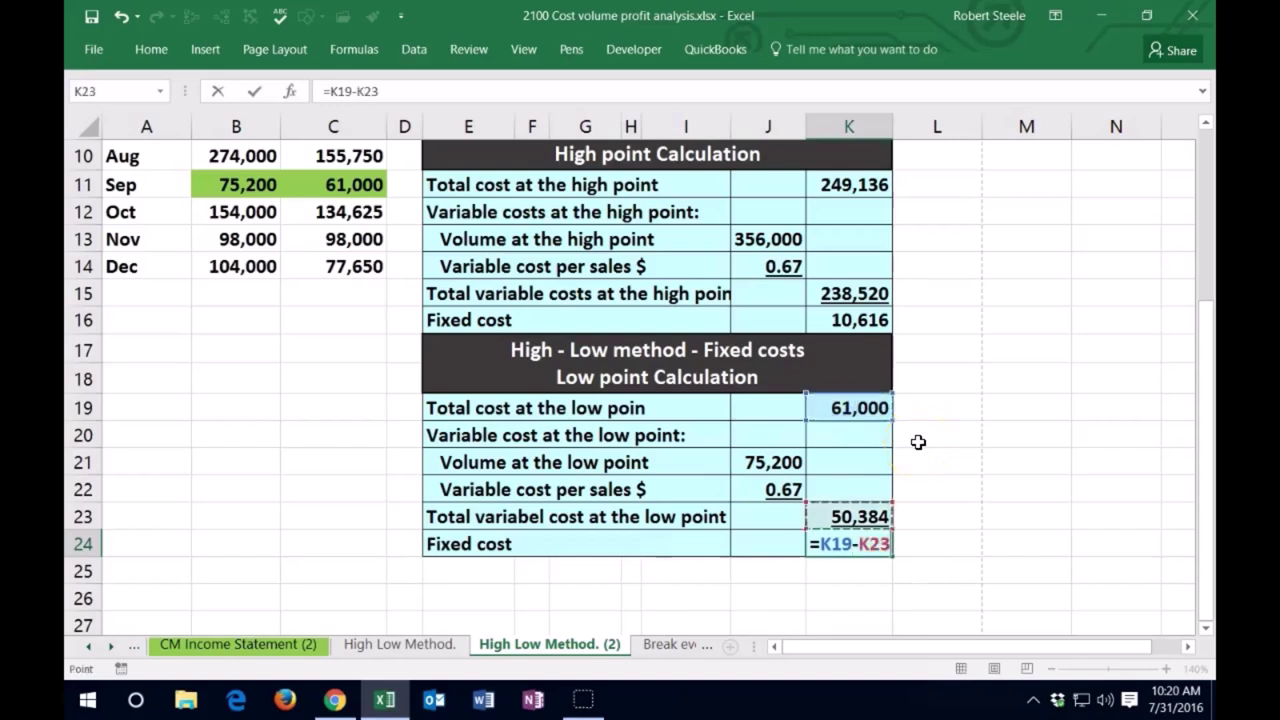
{"action": "key", "text": "Return"}
Check the low point fixed cost formula in K24 against the high point variable cost per sales $ in J14 and fixed cost in K16
{"action": "key", "text": "Right"}
{"action": "key", "text": "Right"}
{"action": "key", "text": "Right"}
{"action": "key", "text": "Right"}
{"action": "key", "text": "Right"}
{"action": "key", "text": "Right"}
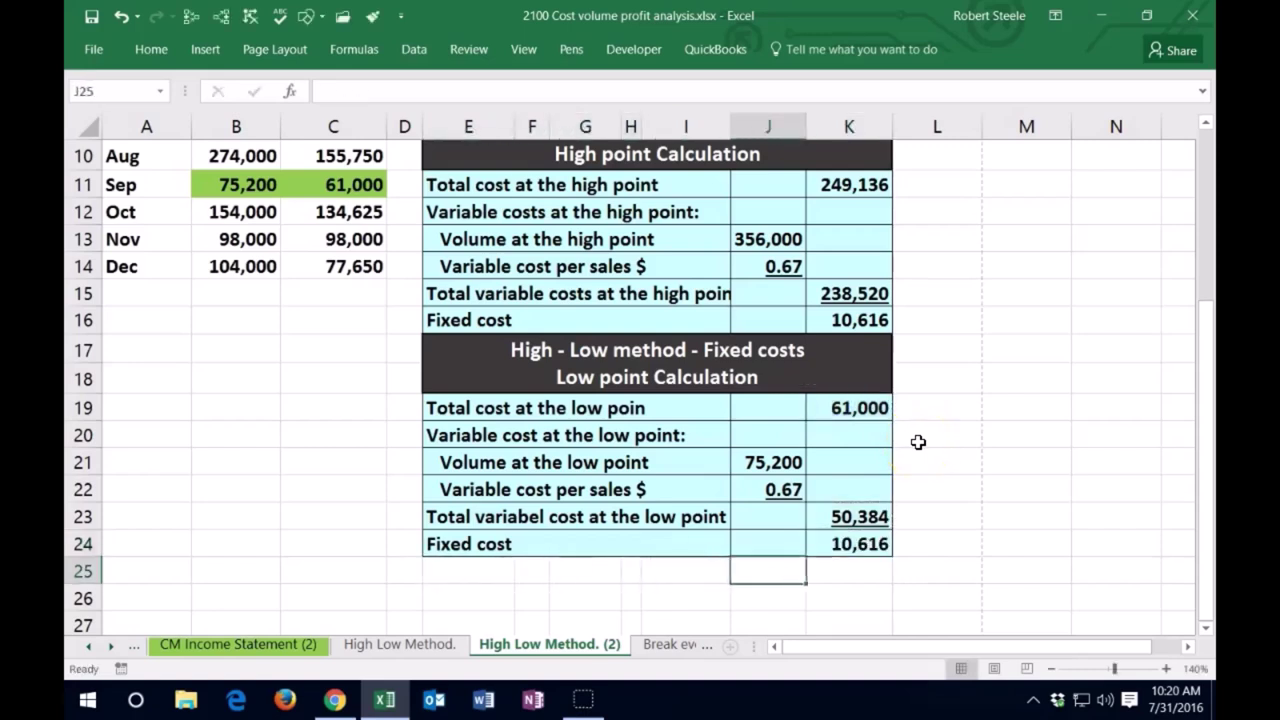
{"action": "key", "text": "Up"}
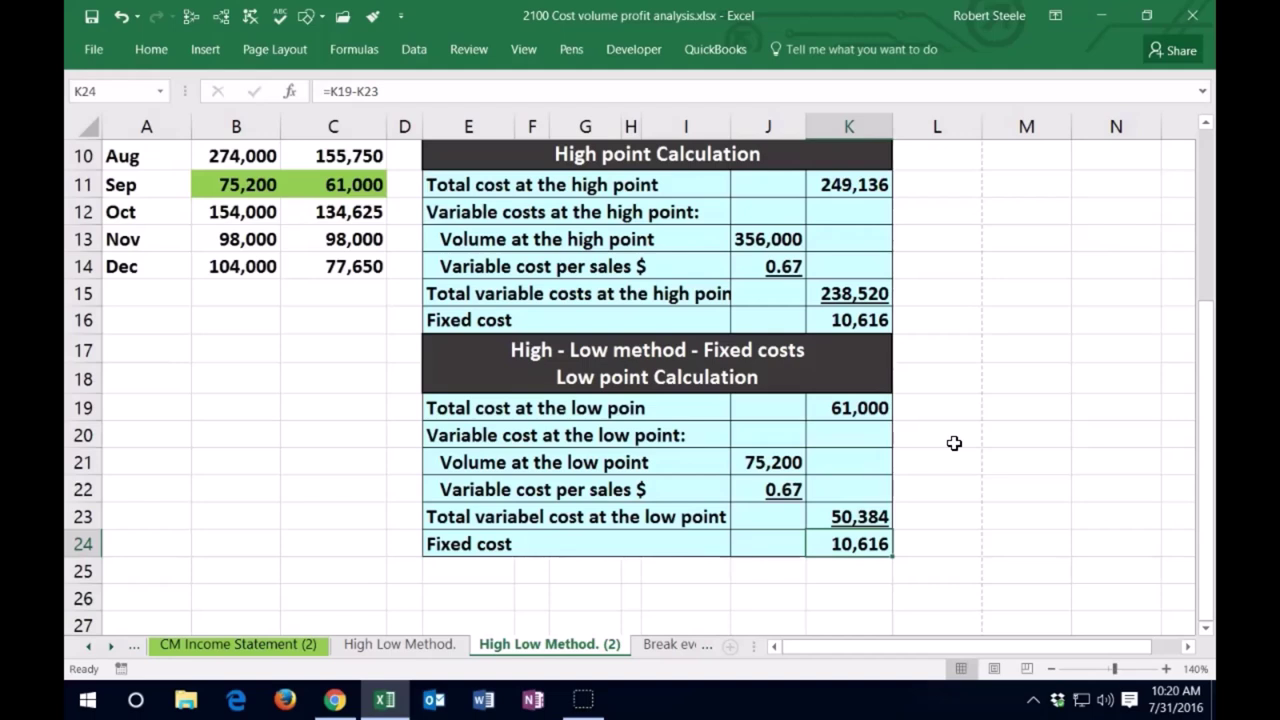
{"action": "left_click", "coordinate": [768, 264]}
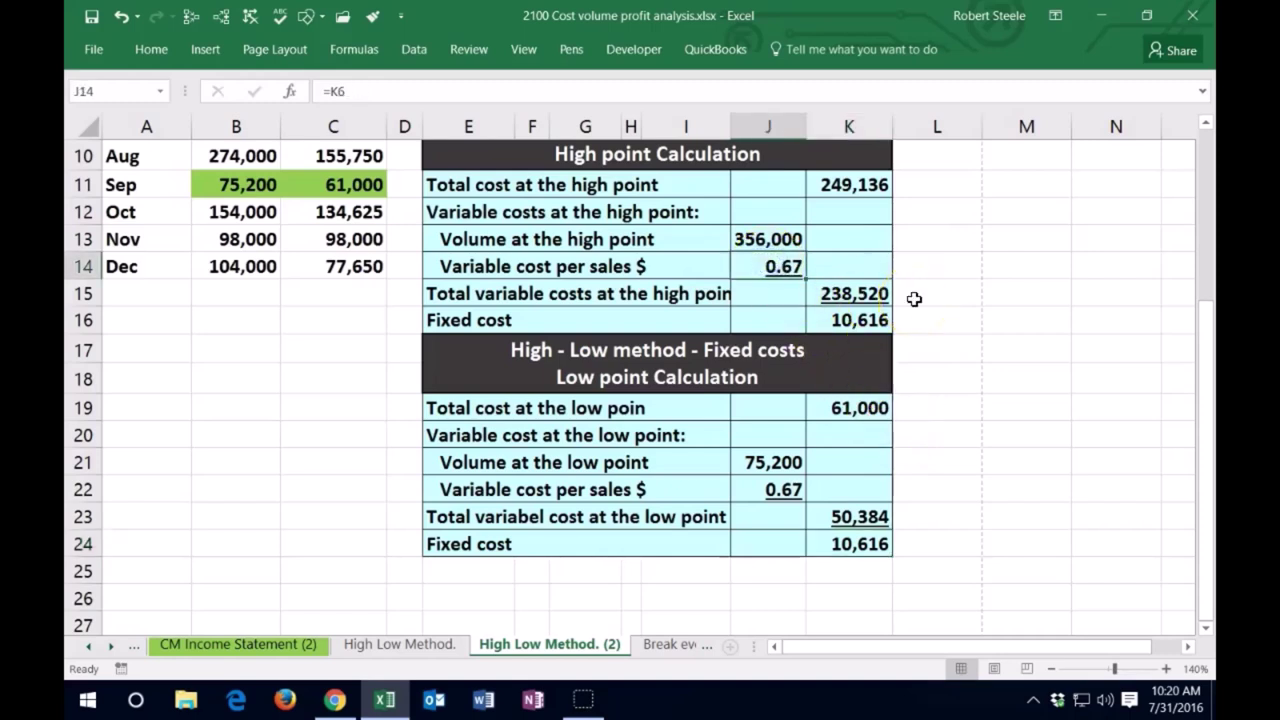
{"action": "left_click", "coordinate": [864, 320]}
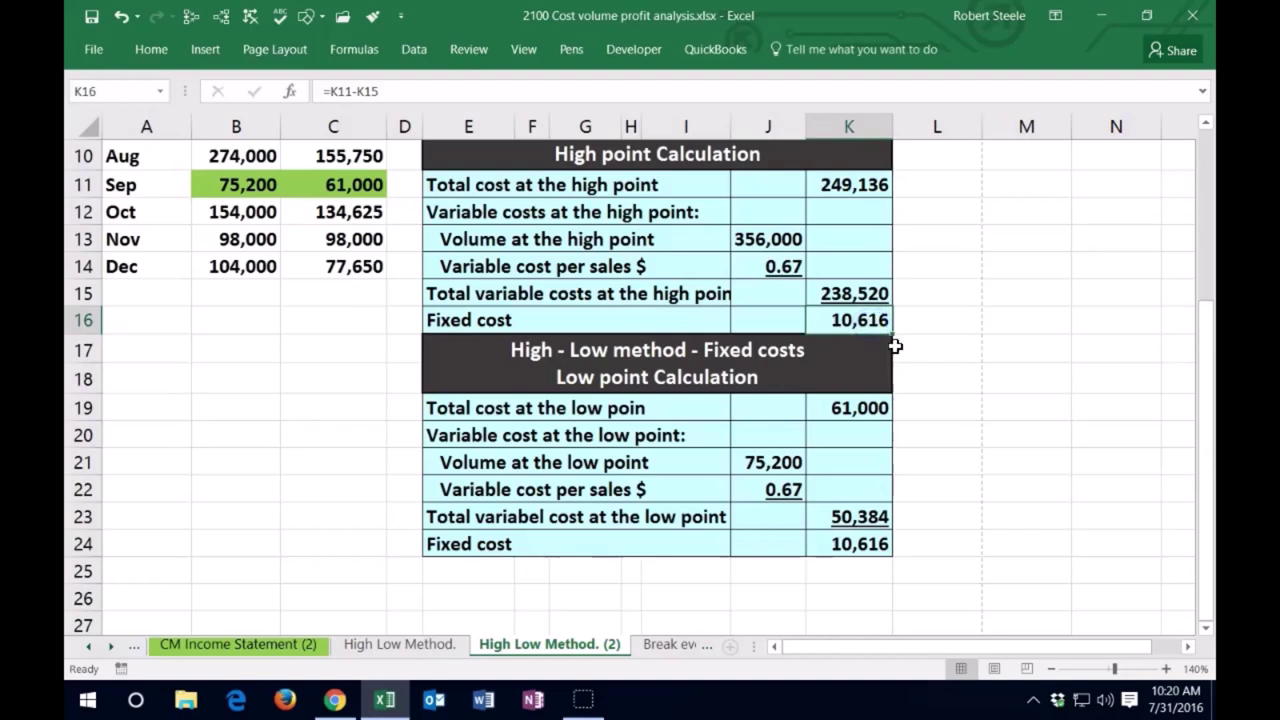